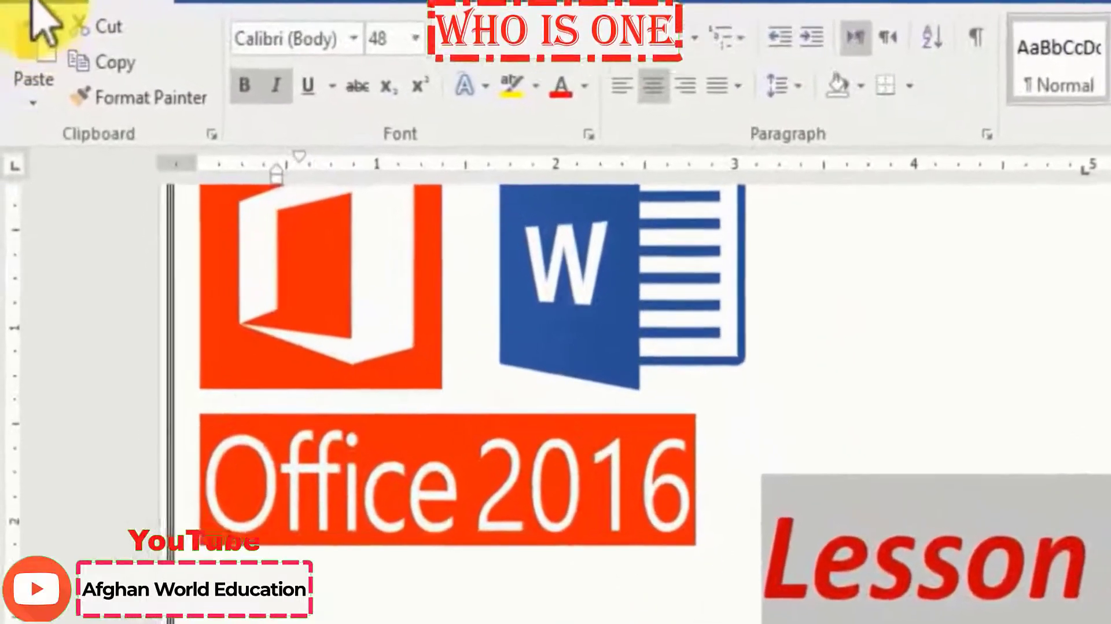
Review the File menu's commands and the New and Open command entries in the Lesson 5 outline.
{"action": "left_click", "coordinate": [27, 2]}
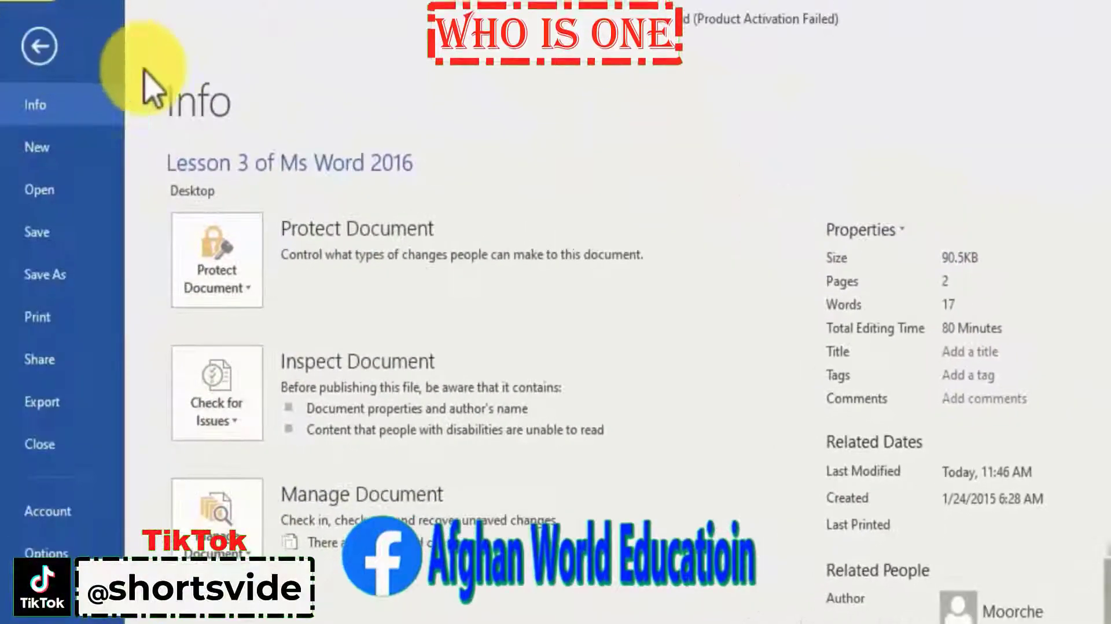
{"action": "left_click", "coordinate": [39, 46]}
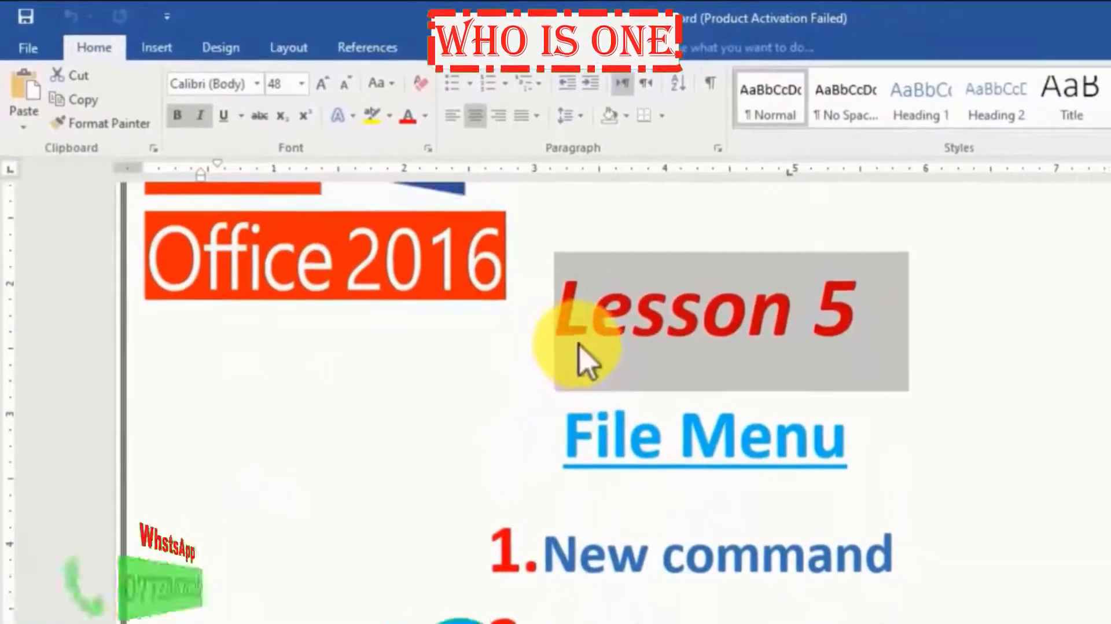
{"action": "scroll", "coordinate": [810, 400], "scroll_direction": "down", "scroll_amount": 1}
{"action": "left_click", "coordinate": [878, 372]}
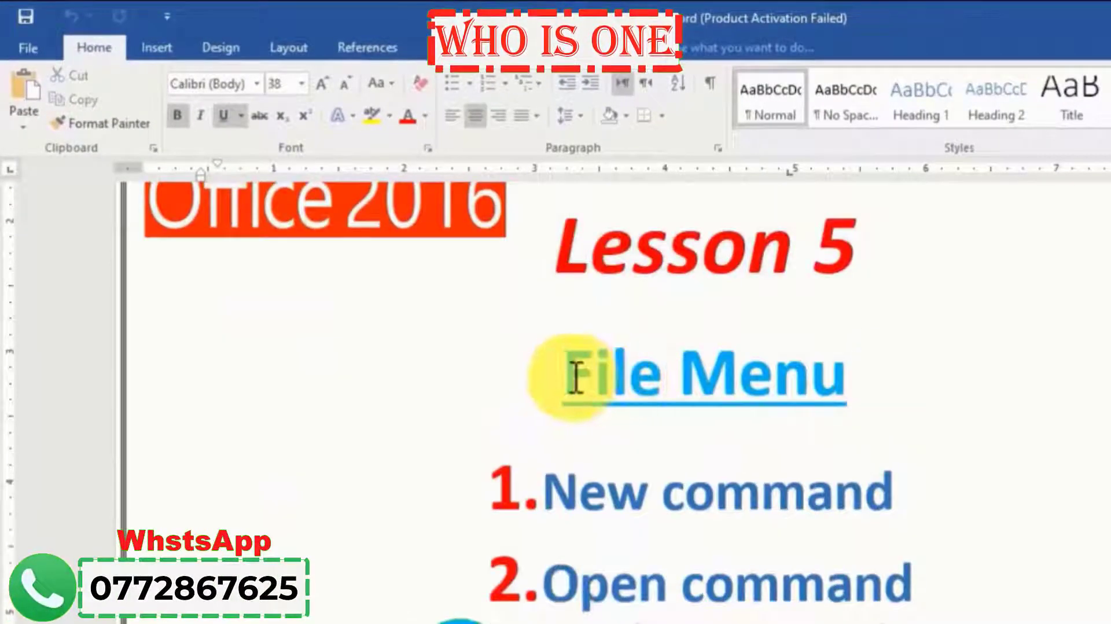
{"action": "left_click_drag", "start_coordinate": [575, 377], "coordinate": [807, 404]}
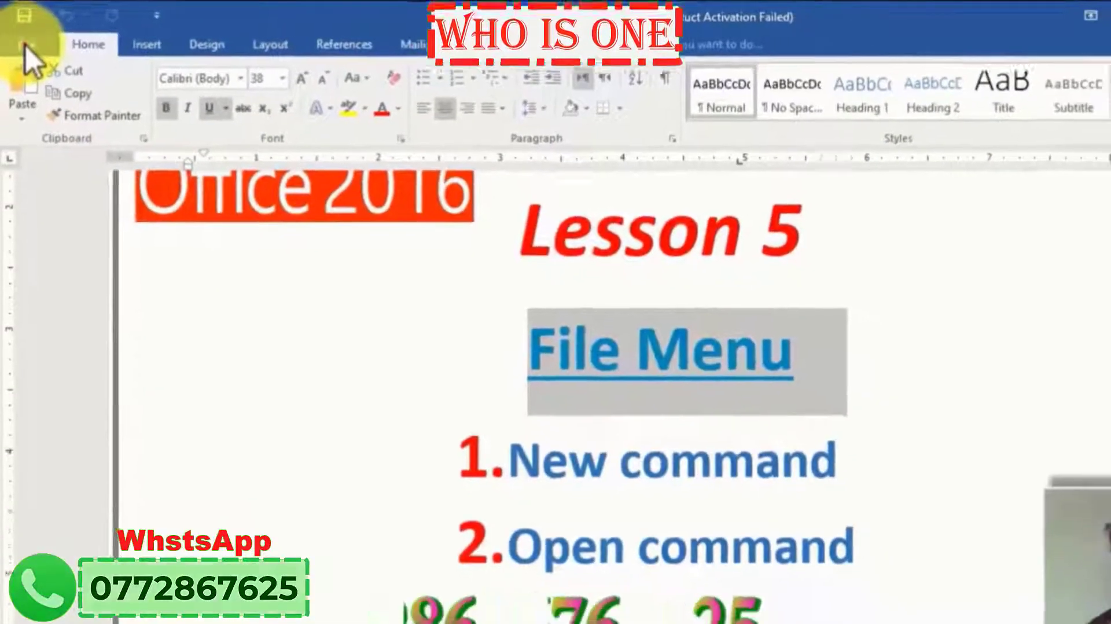
{"action": "left_click", "coordinate": [26, 46]}
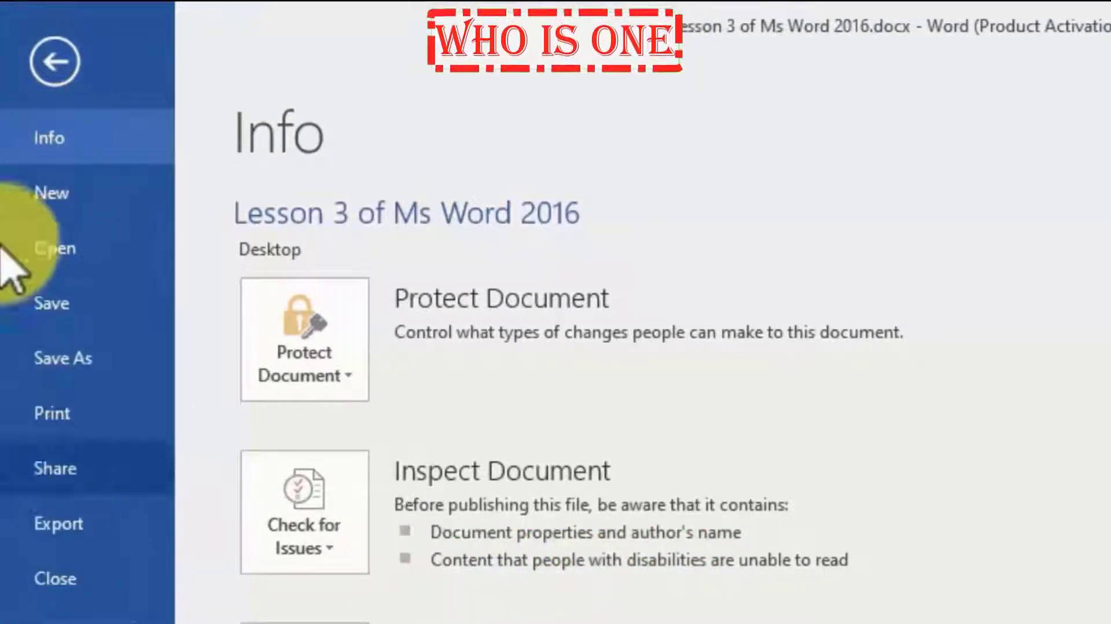
{"action": "left_click", "coordinate": [55, 62]}
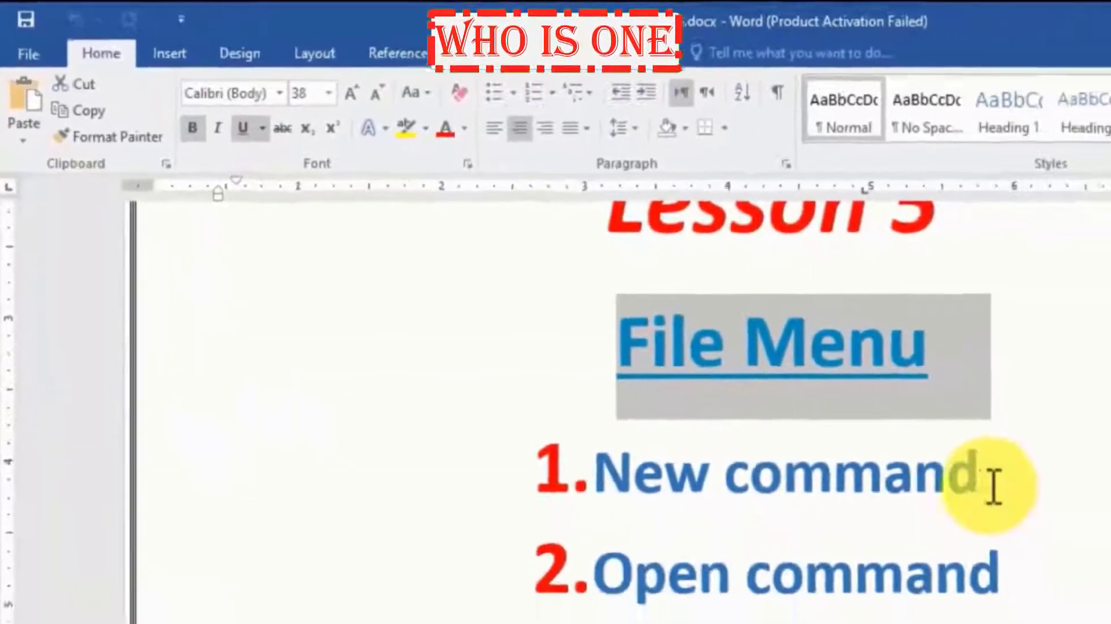
{"action": "left_click_drag", "start_coordinate": [981, 488], "coordinate": [722, 528]}
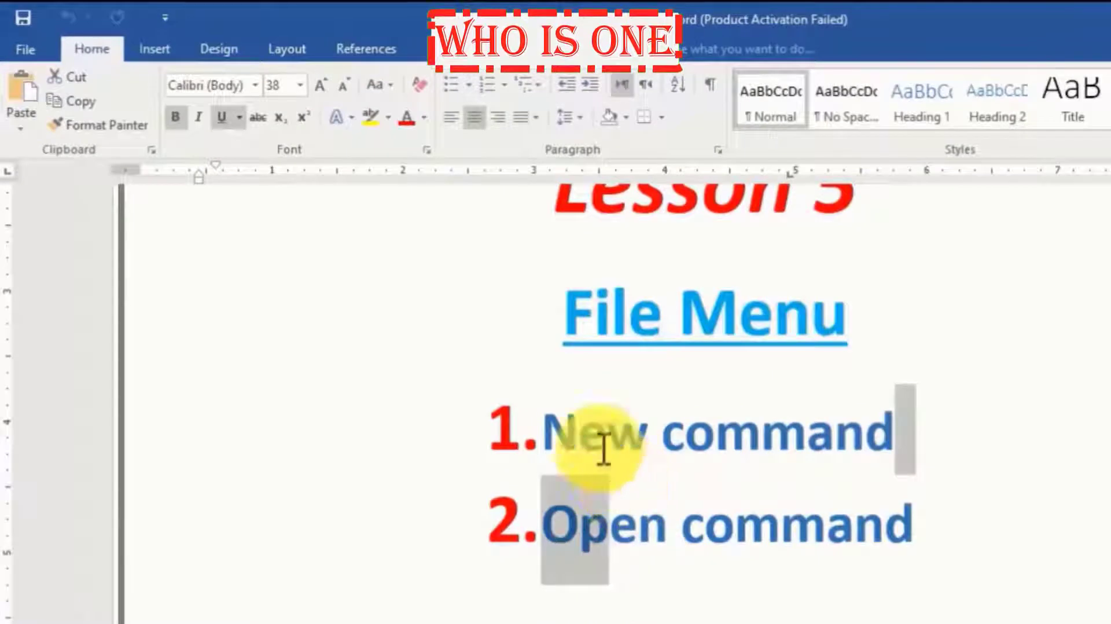
{"action": "mouse_move", "coordinate": [604, 448]}
{"action": "left_mouse_down"}
{"action": "mouse_move", "coordinate": [596, 440]}
{"action": "mouse_move", "coordinate": [610, 448]}
{"action": "left_mouse_up"}
{"action": "left_click_drag", "start_coordinate": [904, 559], "coordinate": [705, 556]}
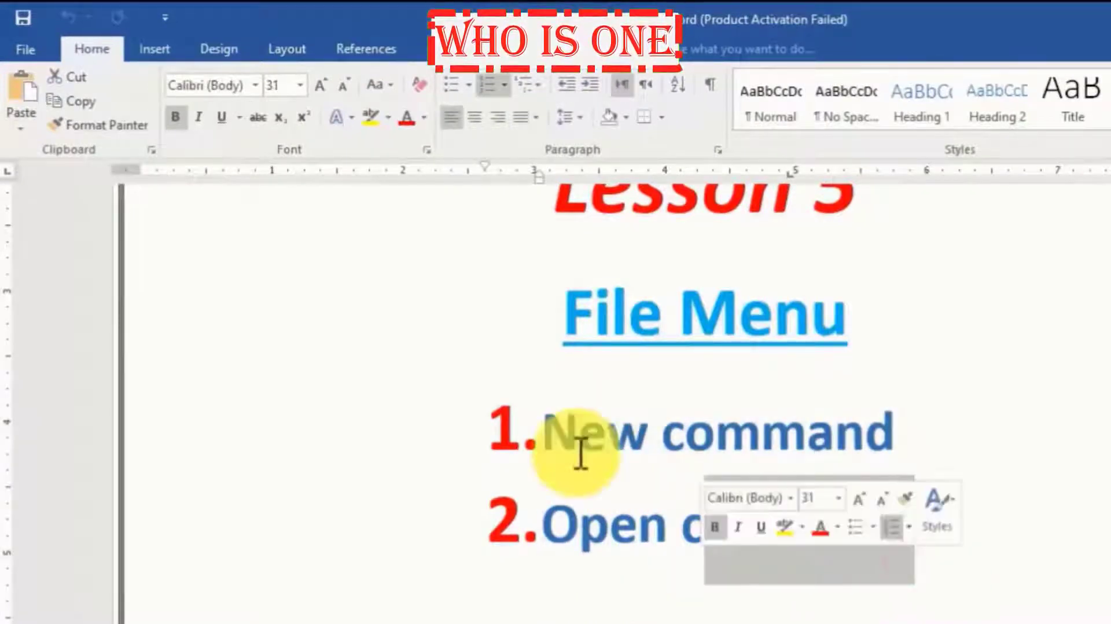
{"action": "left_click", "coordinate": [581, 440]}
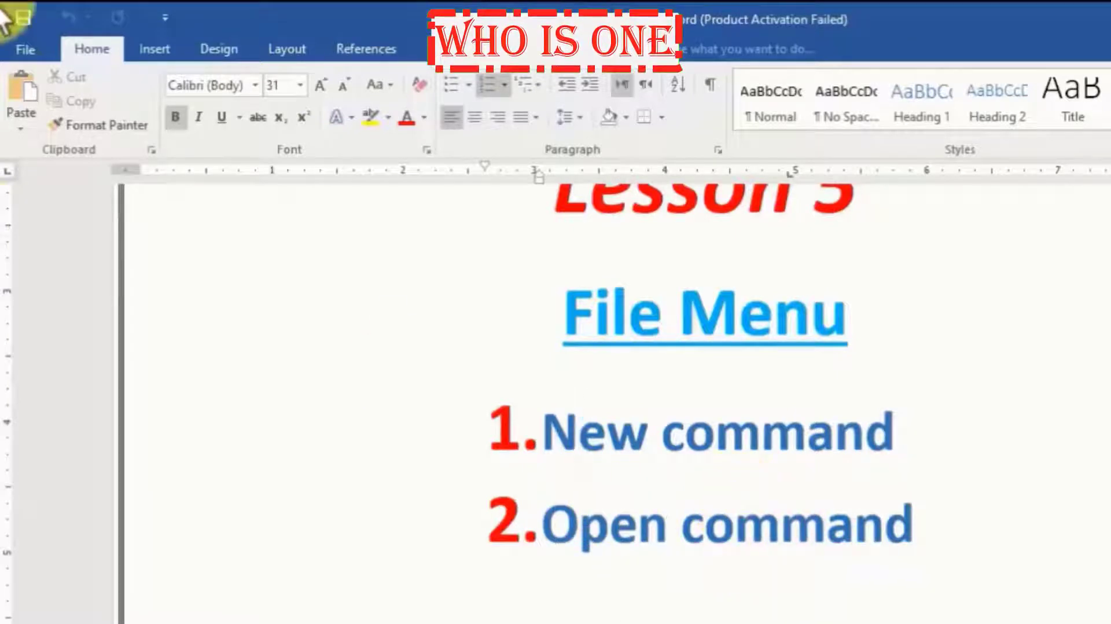
Create a new blank document and fill it with sample paragraphs using =rand().
{"action": "key", "text": "ctrl+n"}
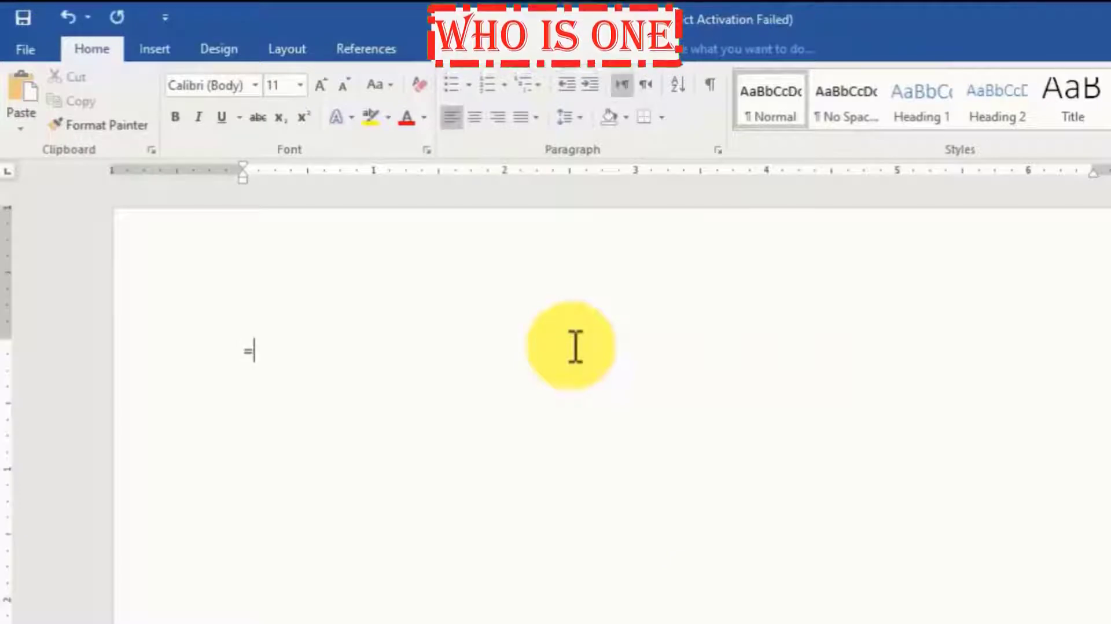
{"action": "type", "text": "=rand"}
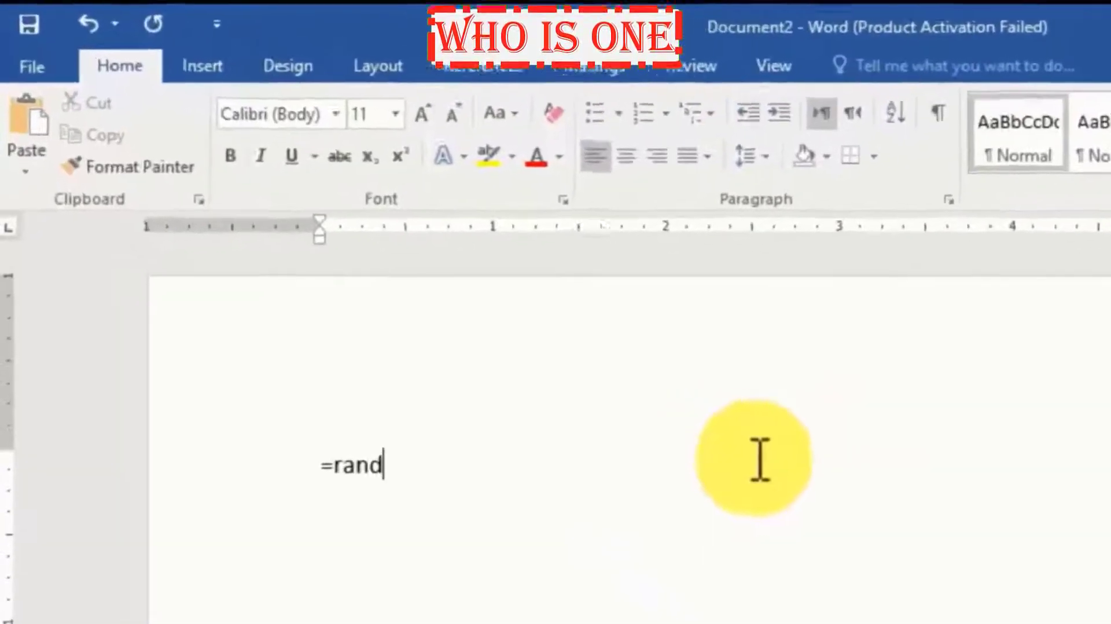
{"action": "type", "text": "()"}
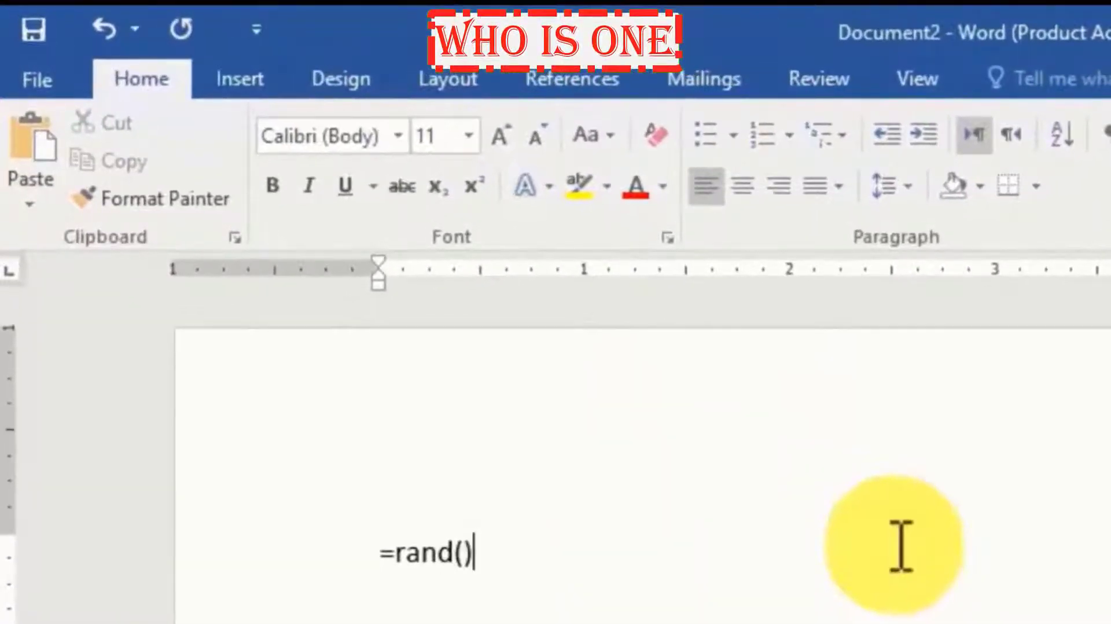
{"action": "key", "text": "Return"}
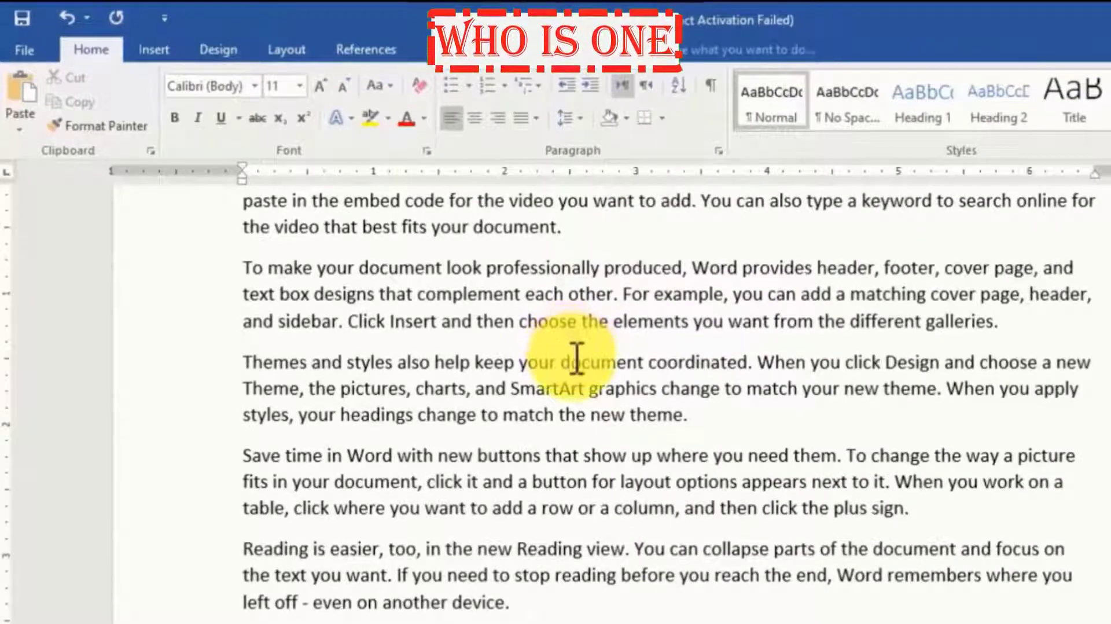
{"action": "scroll", "coordinate": [577, 357], "scroll_direction": "up", "scroll_amount": 5}
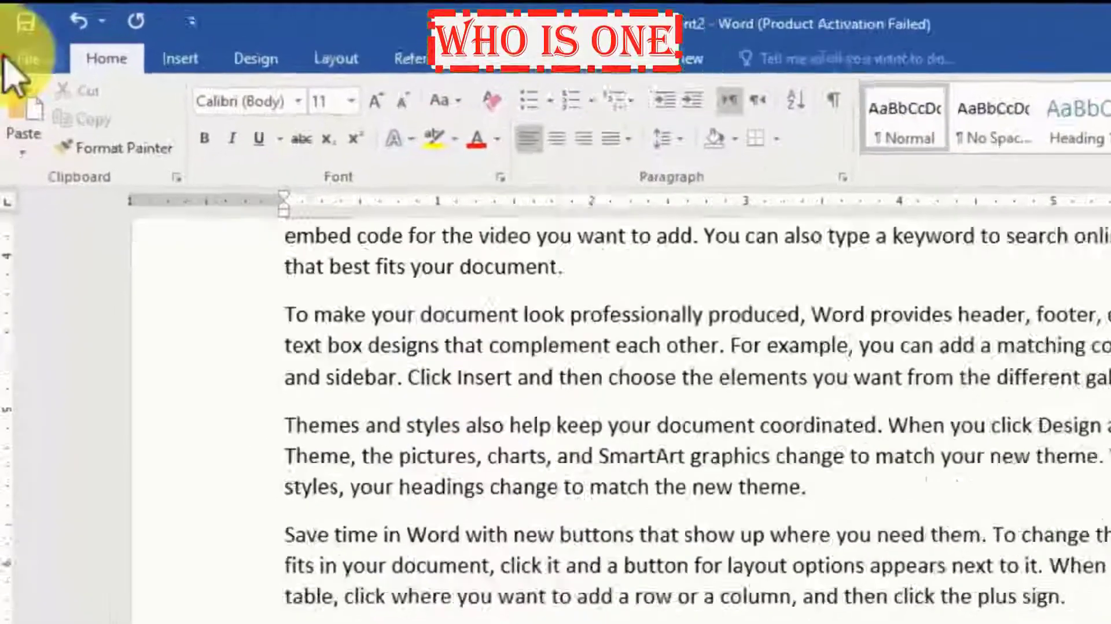
Save the new document to the Desktop as a Word document named Afghan.
{"action": "left_click", "coordinate": [24, 49]}
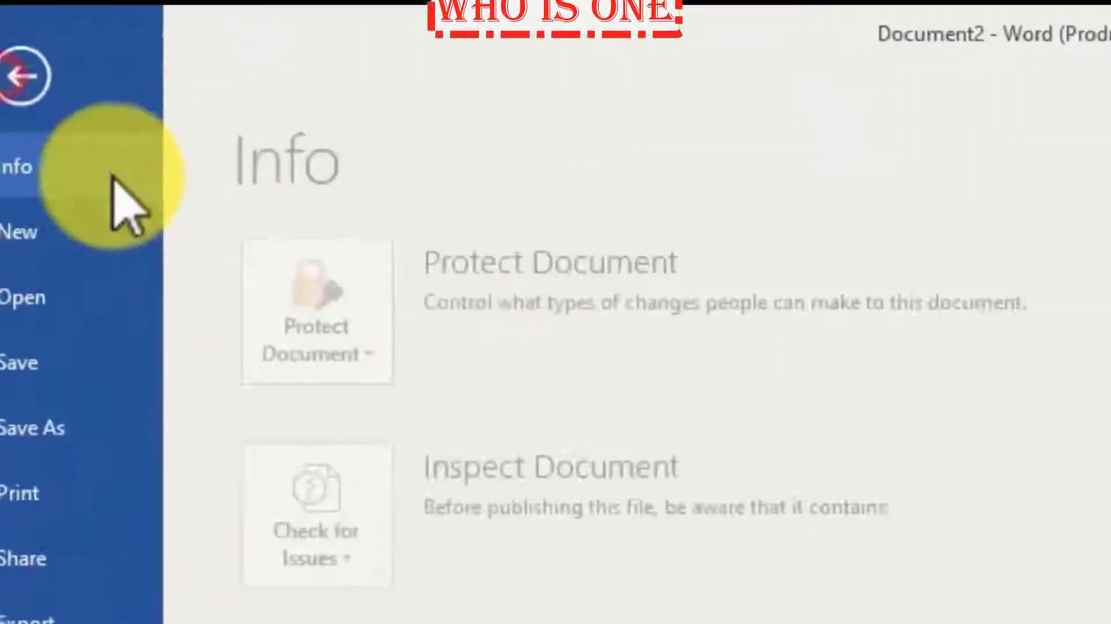
{"action": "left_click", "coordinate": [76, 372]}
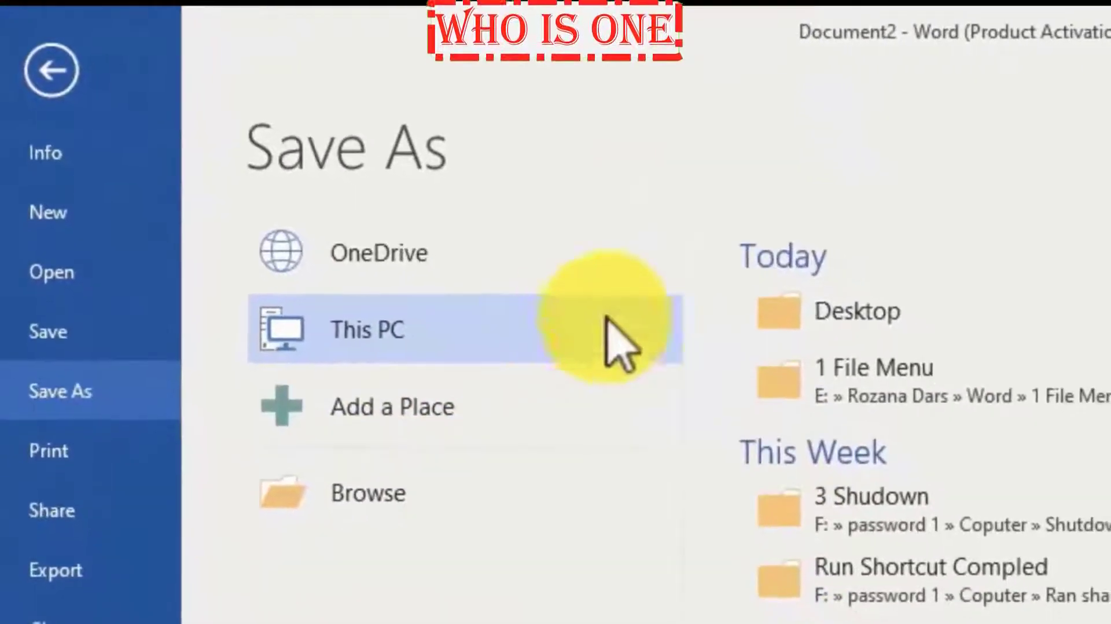
{"action": "left_click", "coordinate": [819, 316]}
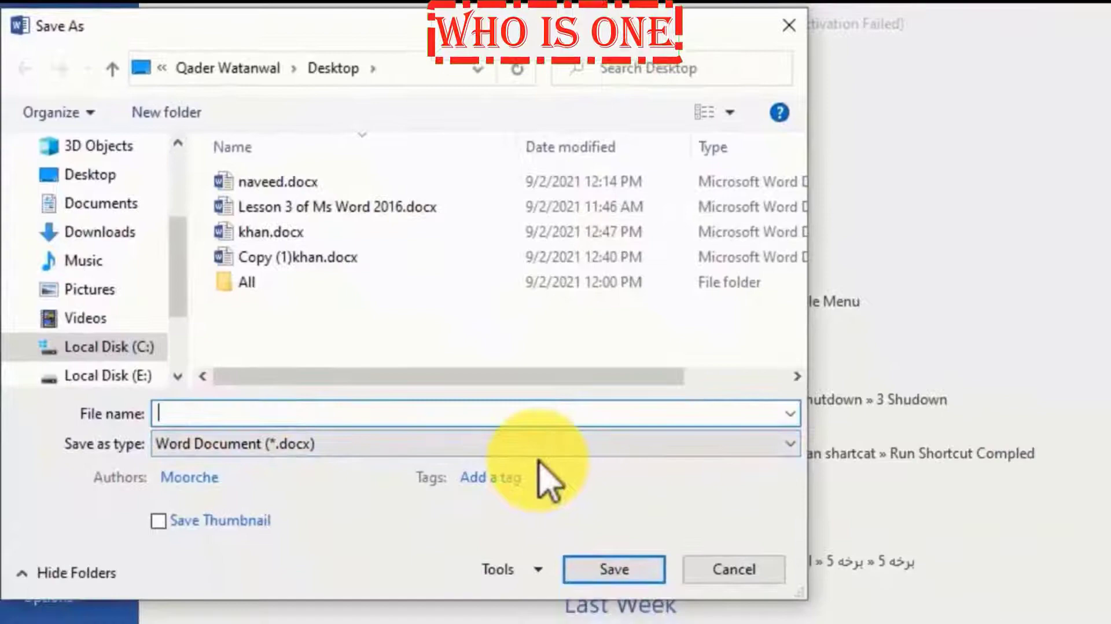
{"action": "type", "text": "A"}
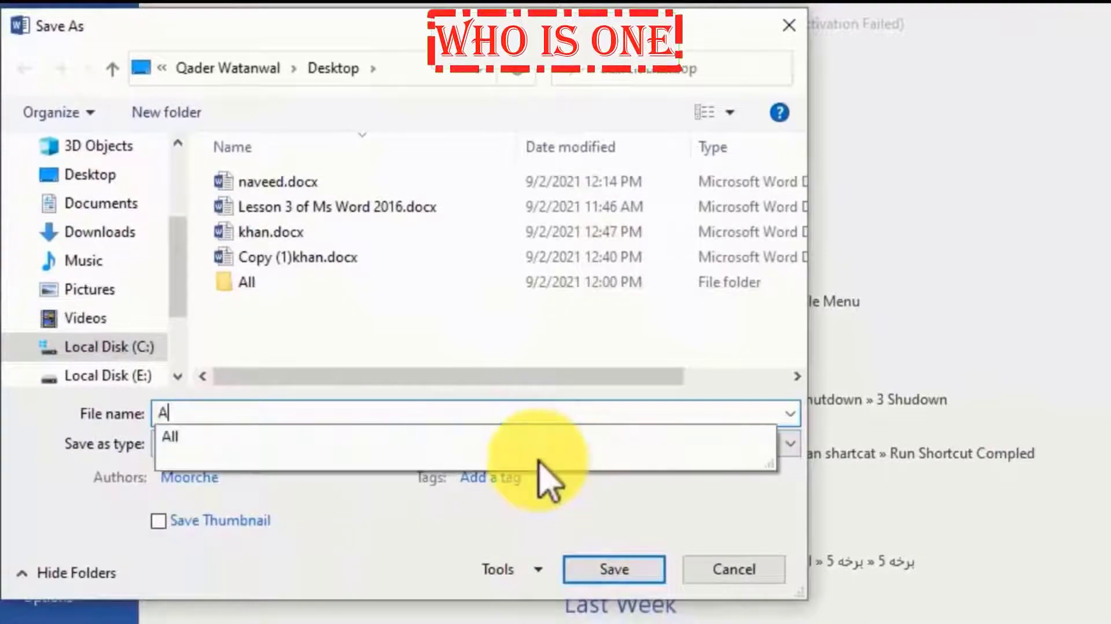
{"action": "type", "text": "fghan"}
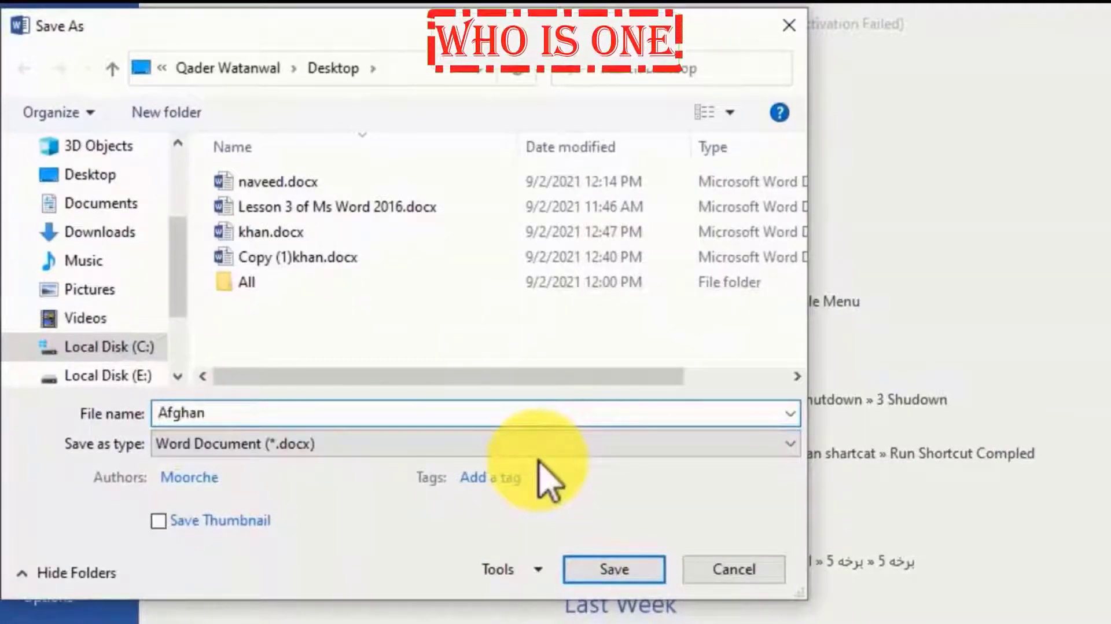
{"action": "key", "text": "Return"}
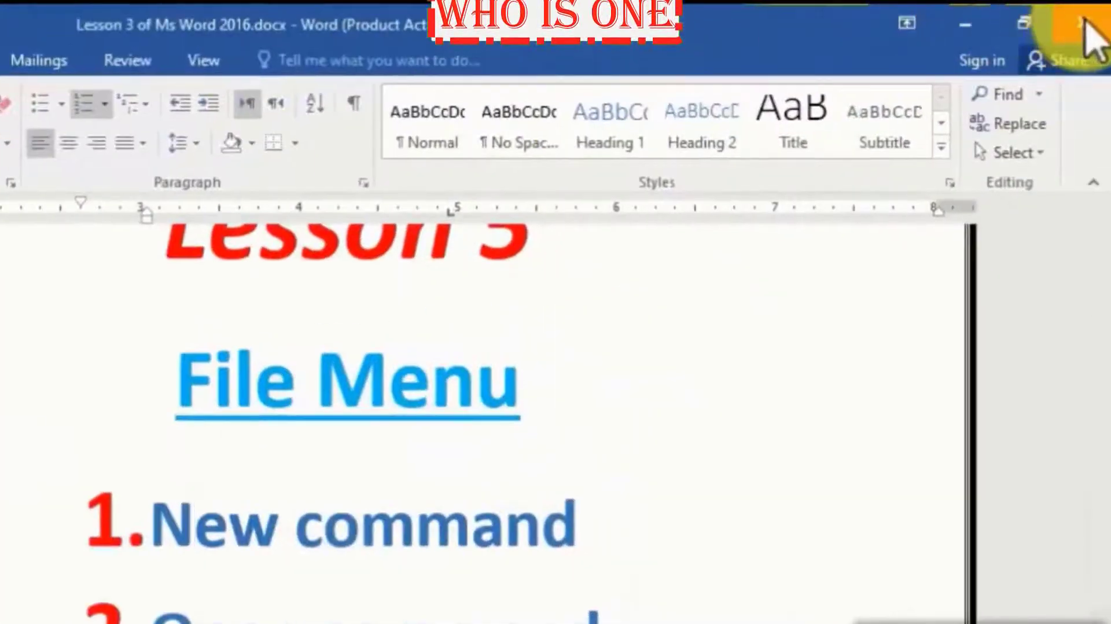
Close the open Word documents and move the Afghan.docx icon to an empty area in the middle of the desktop.
{"action": "left_click", "coordinate": [1084, 22]}
{"action": "left_click", "coordinate": [1084, 22]}
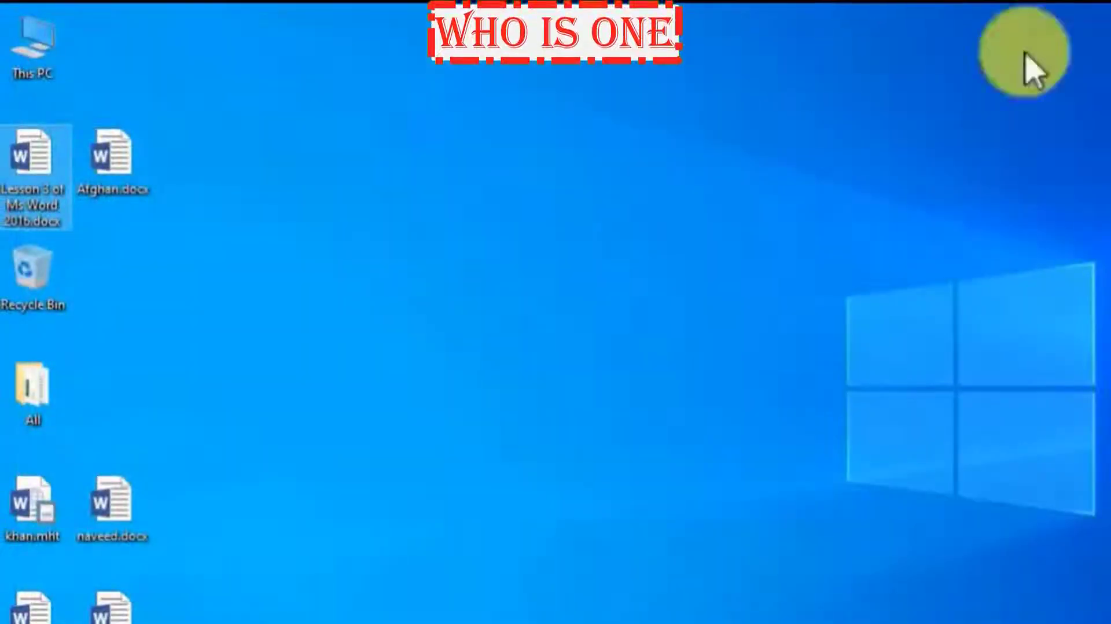
{"action": "left_click_drag", "start_coordinate": [137, 220], "coordinate": [460, 277]}
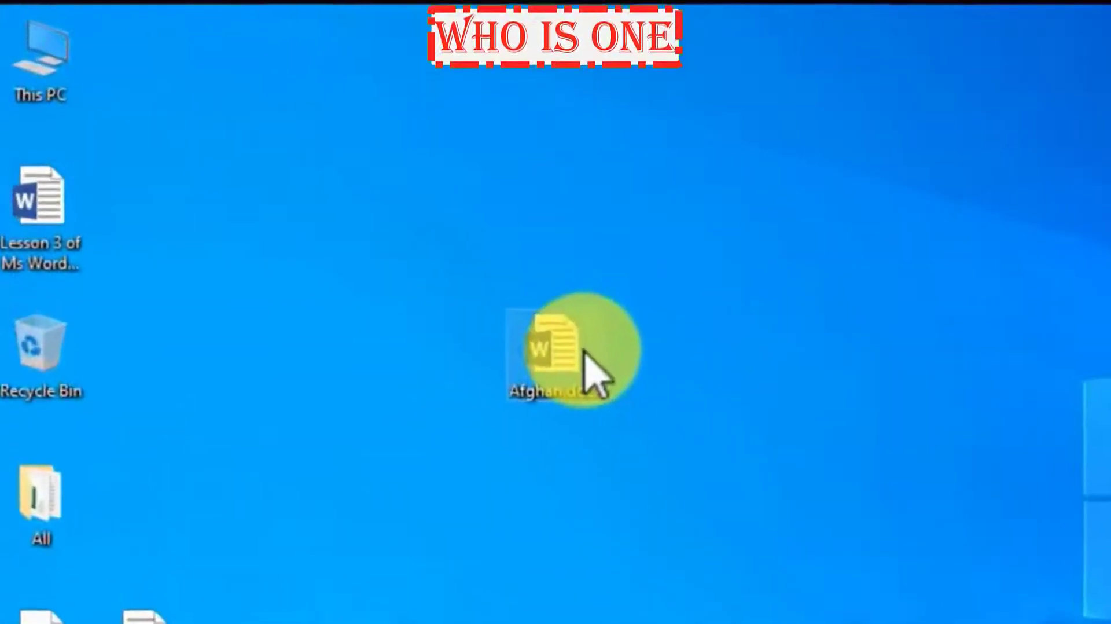
Open Afghan.docx from the desktop and look through its sample paragraphs.
{"action": "double_click", "coordinate": [584, 354]}
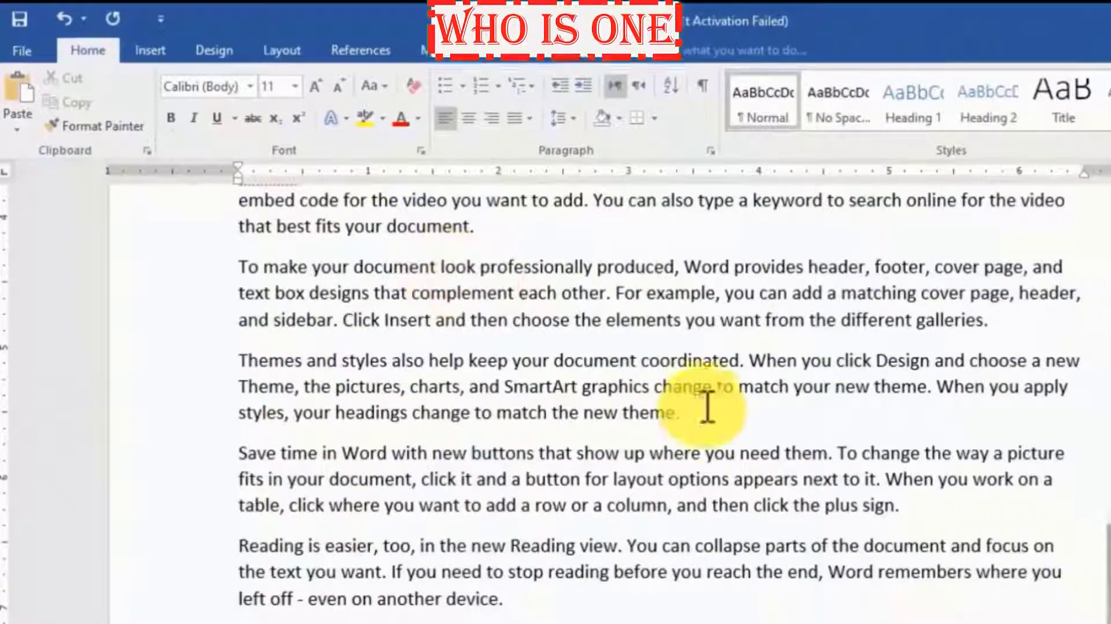
{"action": "scroll", "coordinate": [599, 301], "scroll_direction": "down", "scroll_amount": 3}
{"action": "scroll", "coordinate": [599, 301], "scroll_direction": "up", "scroll_amount": 3}
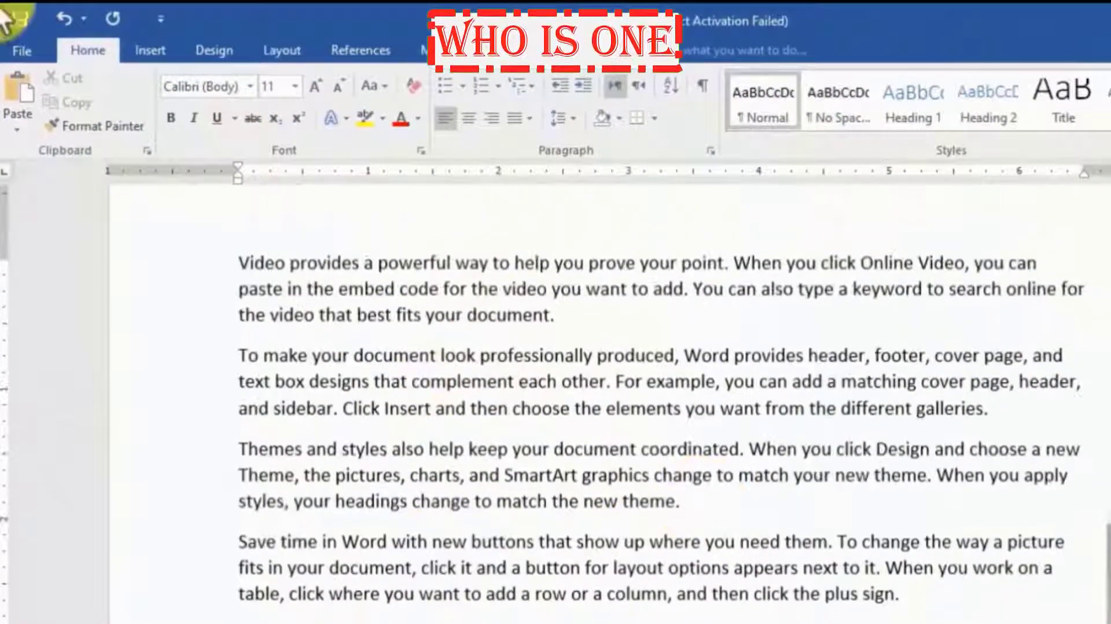
Examine the templates offered for a new document, from Blank document to the Apothecary designs, and the online template search.
{"action": "left_click", "coordinate": [20, 50]}
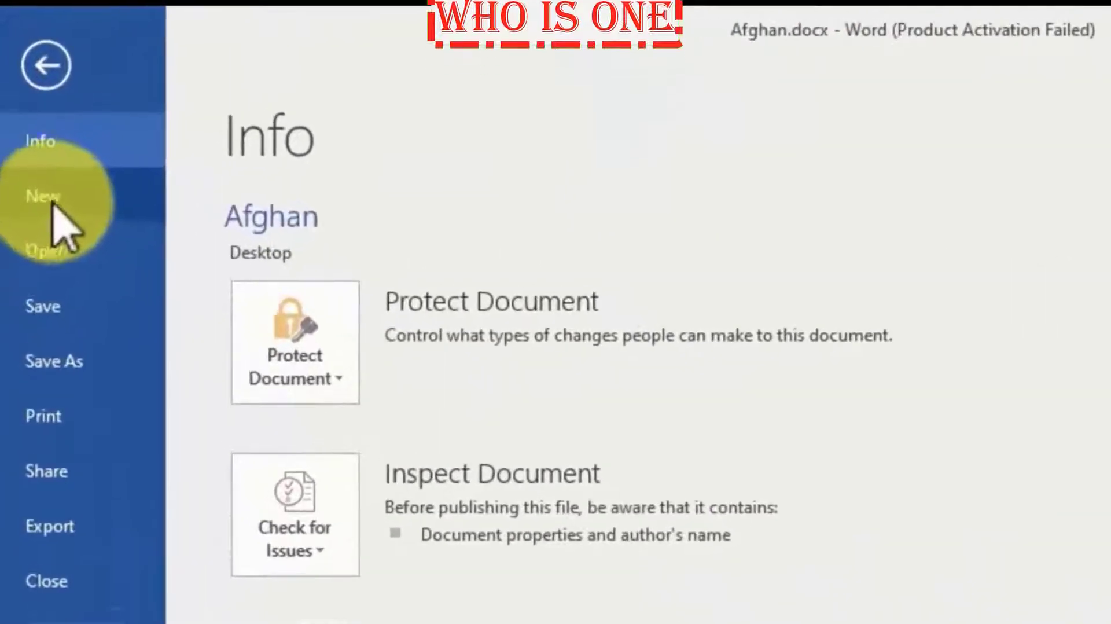
{"action": "left_click", "coordinate": [74, 195]}
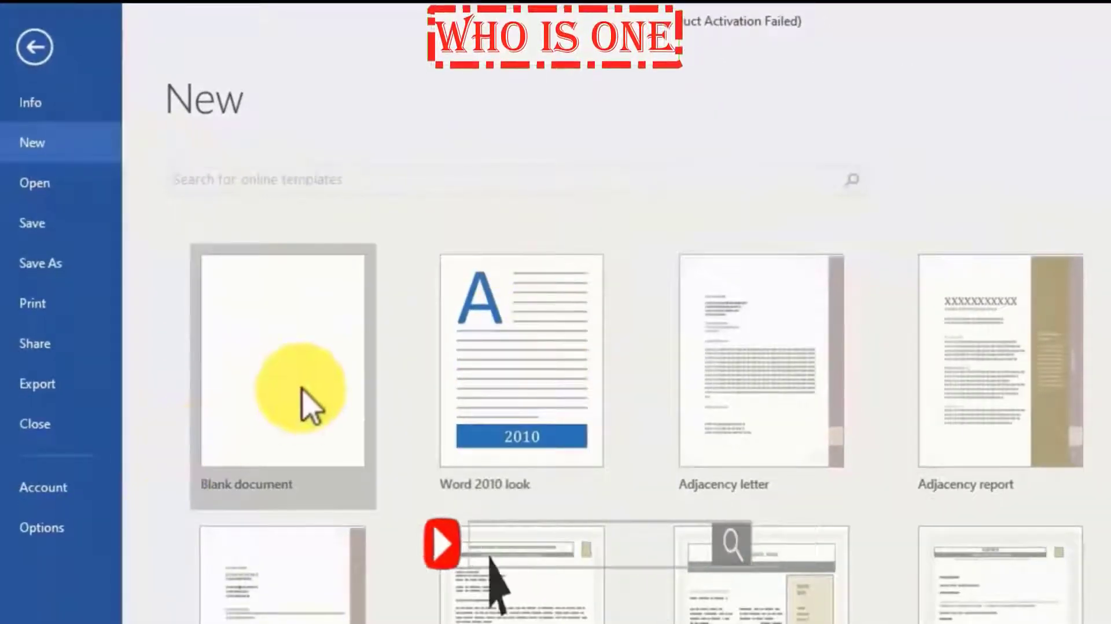
{"action": "scroll", "coordinate": [295, 359], "scroll_direction": "down", "scroll_amount": 2}
{"action": "scroll", "coordinate": [452, 365], "scroll_direction": "up", "scroll_amount": 2}
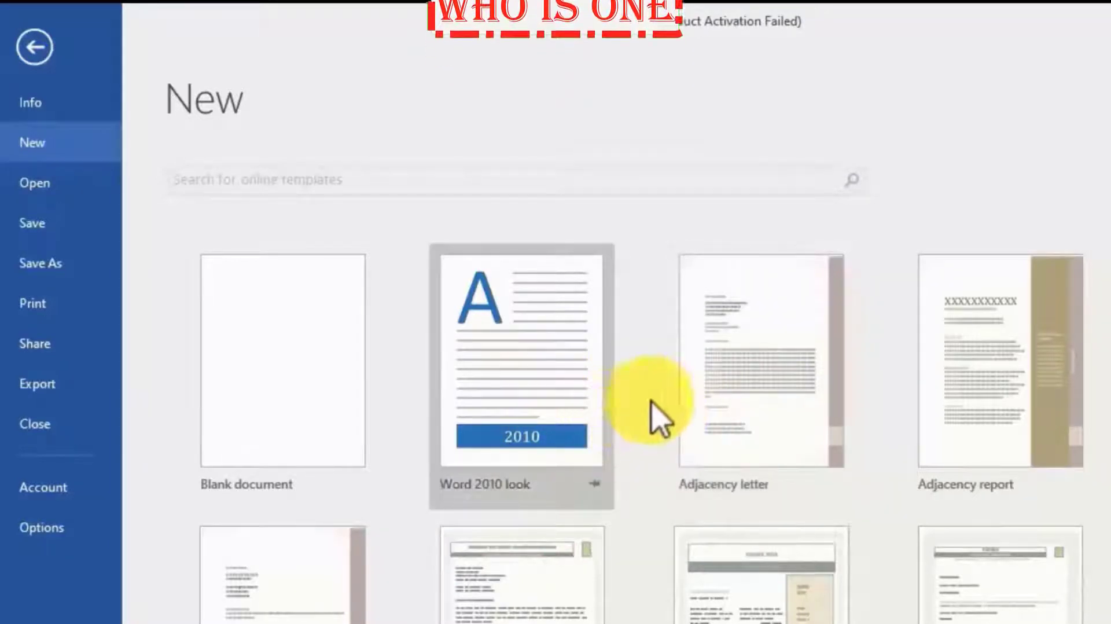
{"action": "scroll", "coordinate": [660, 423], "scroll_direction": "down", "scroll_amount": 1}
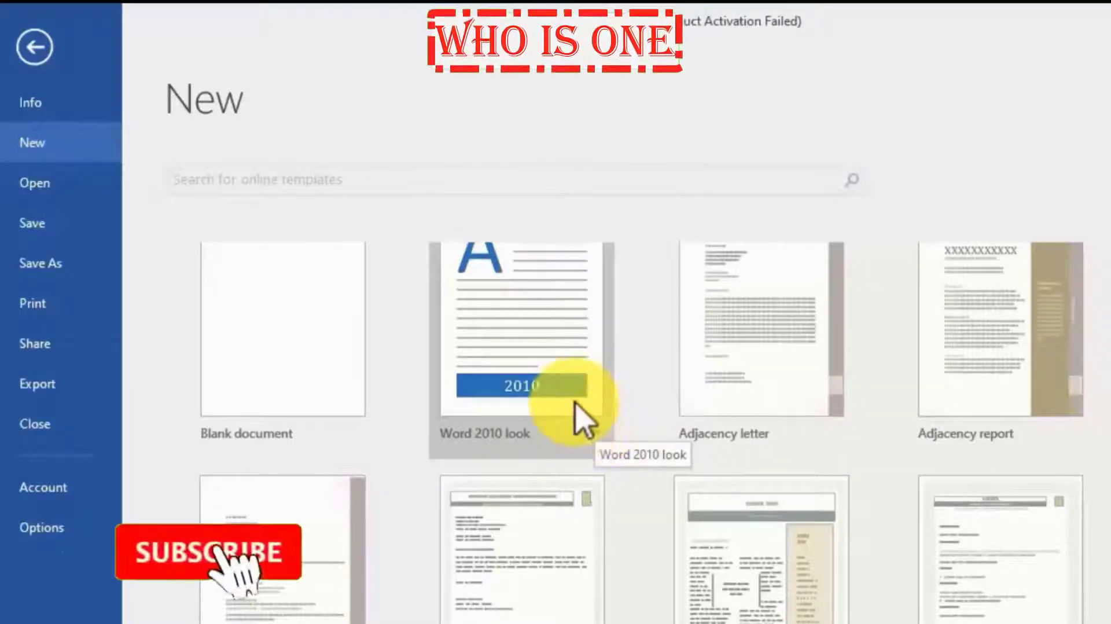
{"action": "scroll", "coordinate": [498, 428], "scroll_direction": "up", "scroll_amount": 1}
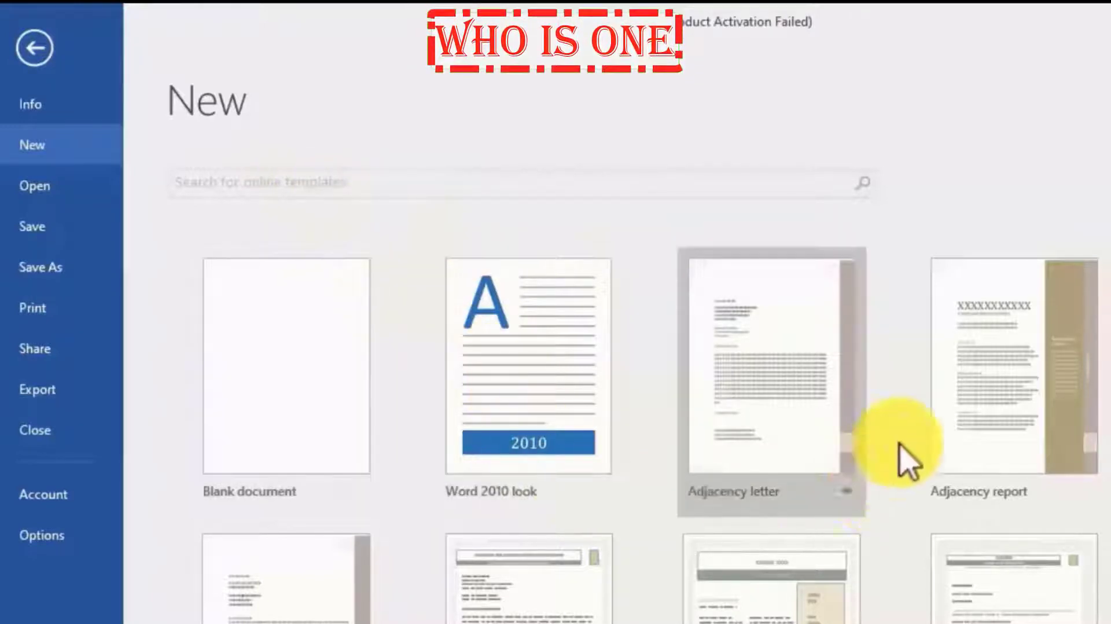
{"action": "scroll", "coordinate": [455, 307], "scroll_direction": "down", "scroll_amount": 2}
{"action": "scroll", "coordinate": [1036, 490], "scroll_direction": "down", "scroll_amount": 2}
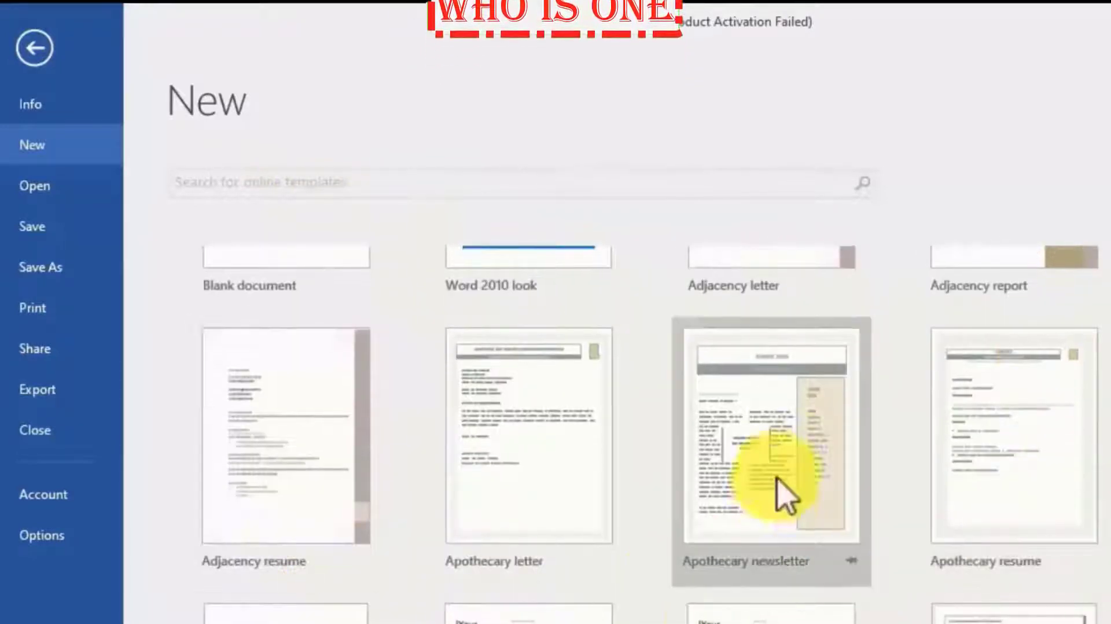
{"action": "scroll", "coordinate": [695, 463], "scroll_direction": "up", "scroll_amount": 2}
{"action": "scroll", "coordinate": [599, 477], "scroll_direction": "up", "scroll_amount": 3}
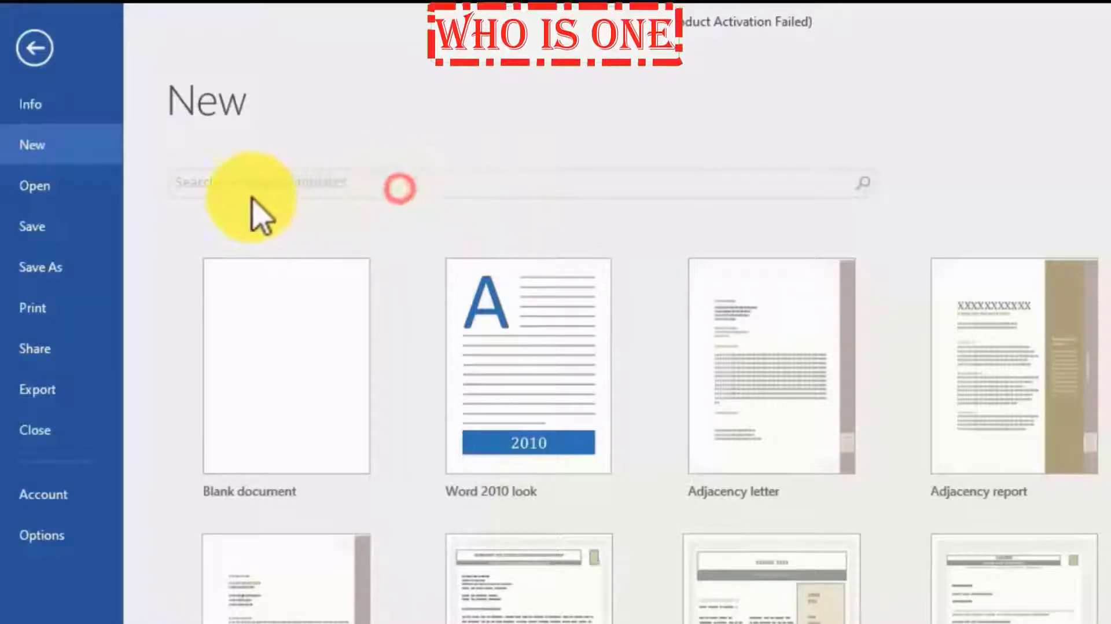
{"action": "left_click", "coordinate": [403, 187]}
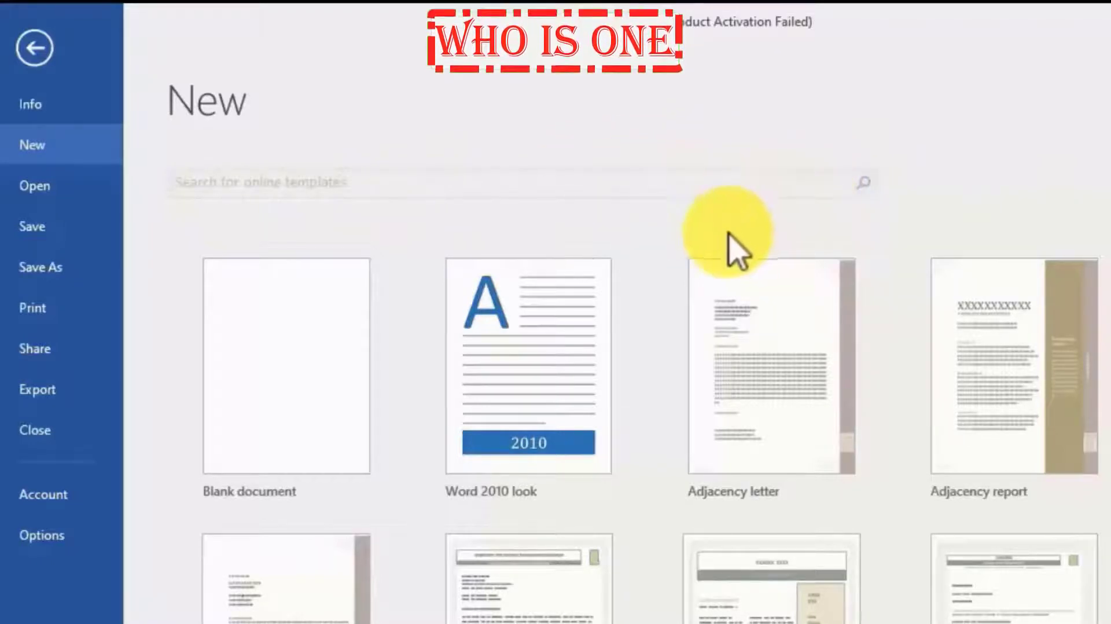
{"action": "scroll", "coordinate": [917, 540], "scroll_direction": "down", "scroll_amount": 1}
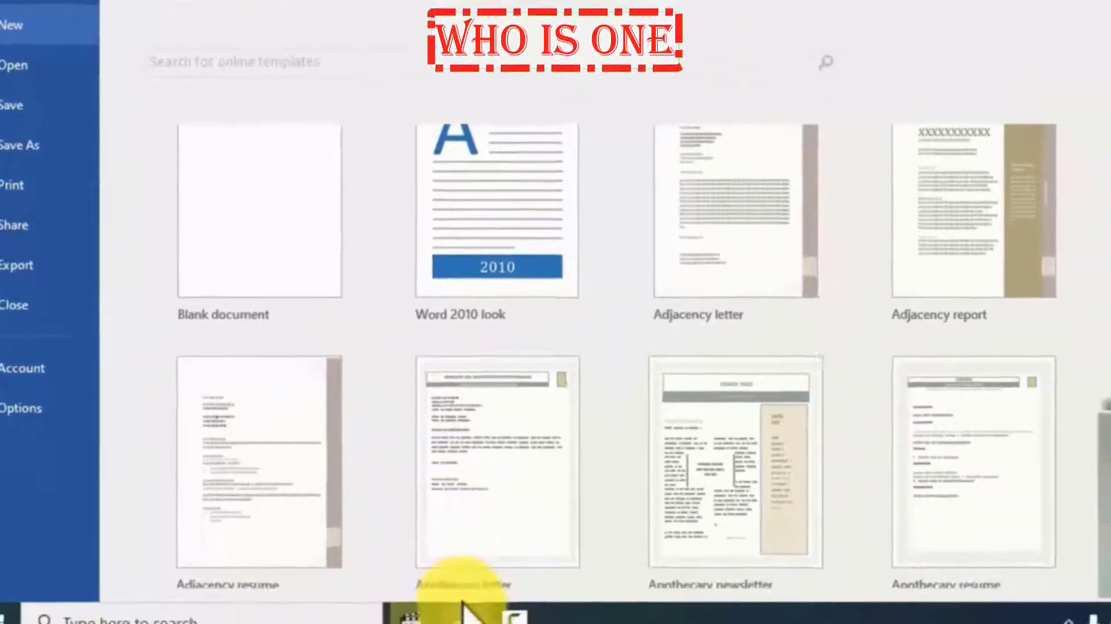
View the recent files and locations offered for opening a document, and return to the Afghan document's text.
{"action": "mouse_move", "coordinate": [449, 611]}
{"action": "left_click", "coordinate": [481, 512]}
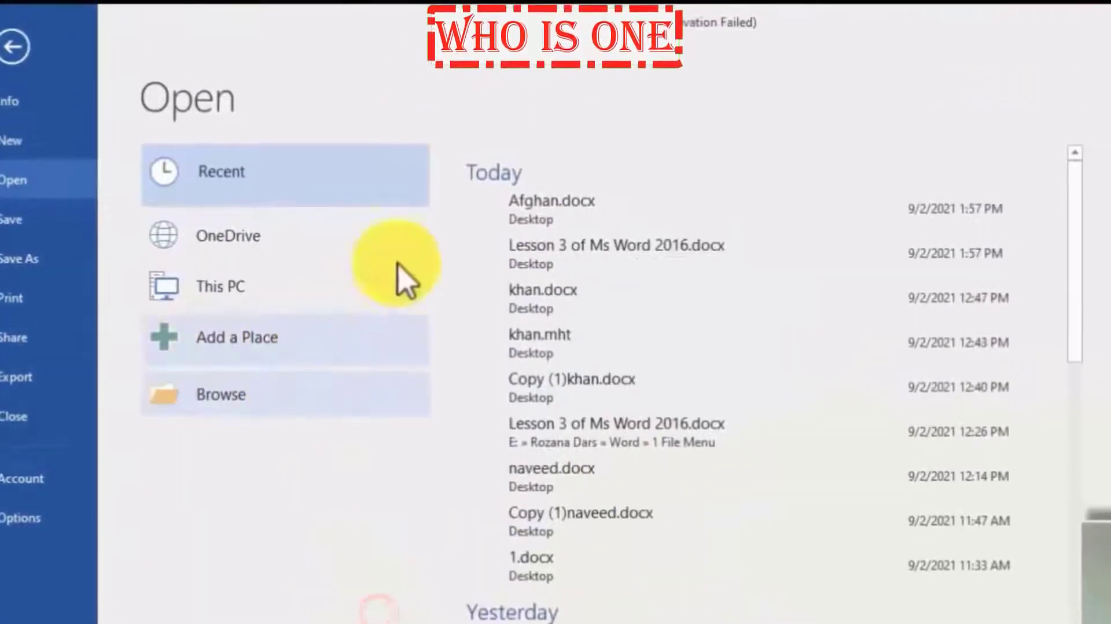
{"action": "left_click", "coordinate": [31, 37]}
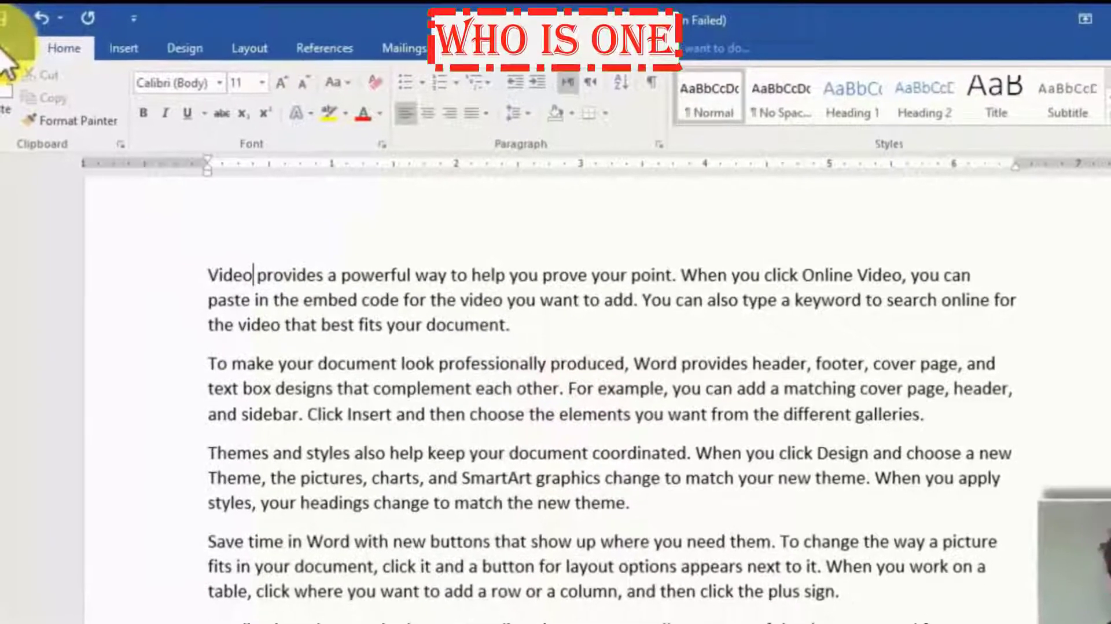
Create several new blank documents one after another, starting from khan.docx.
{"action": "left_click", "coordinate": [3, 50]}
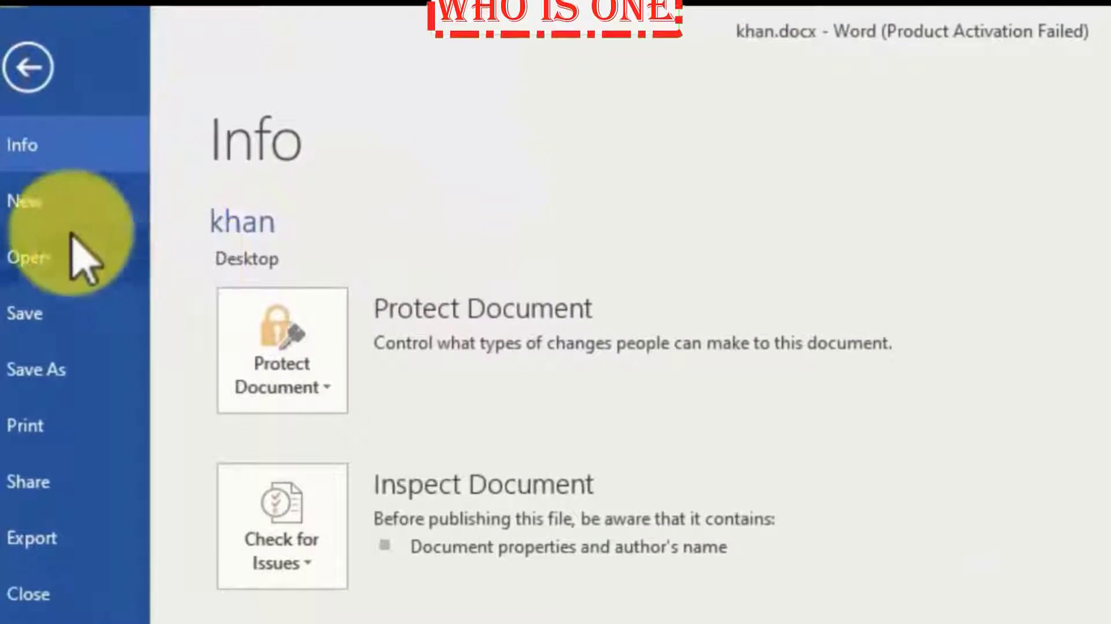
{"action": "left_click", "coordinate": [24, 200]}
{"action": "left_click", "coordinate": [345, 454]}
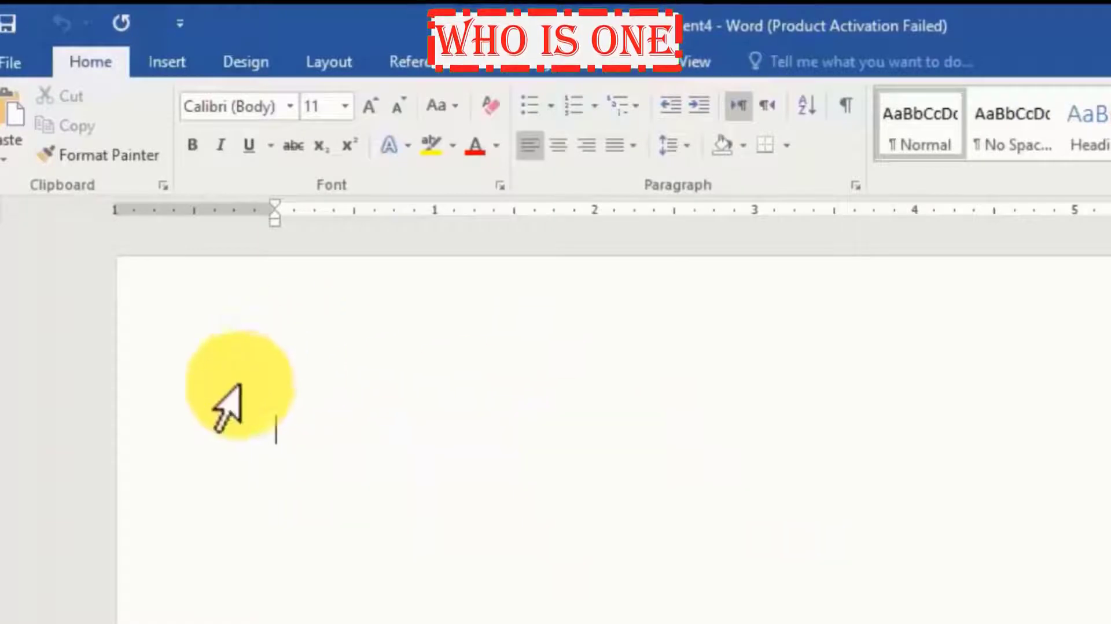
{"action": "left_click", "coordinate": [4, 68]}
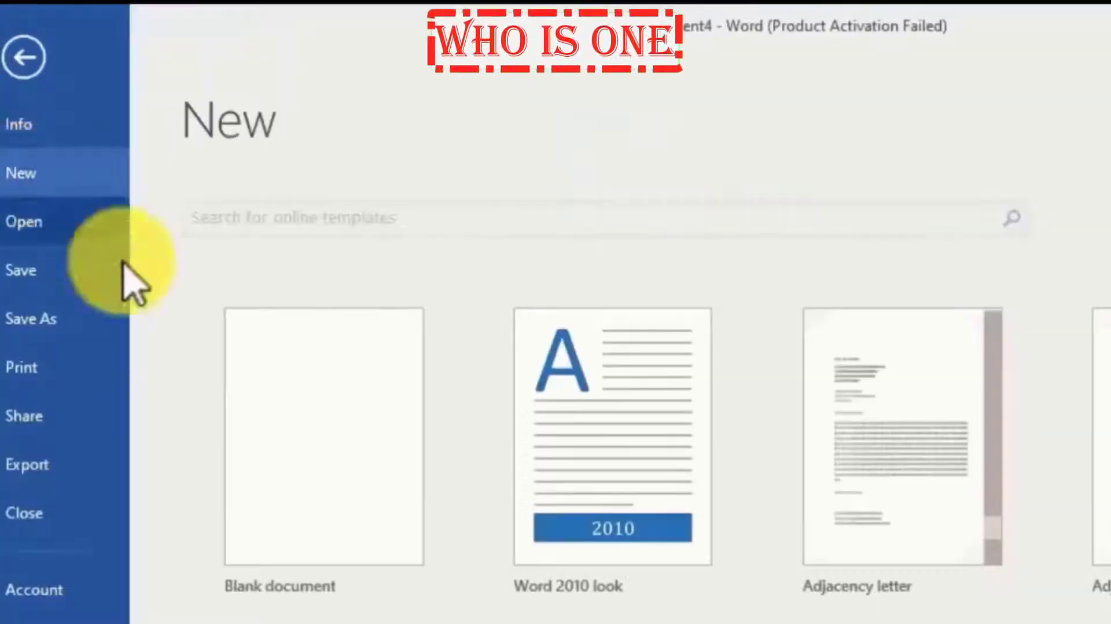
{"action": "left_click", "coordinate": [318, 476]}
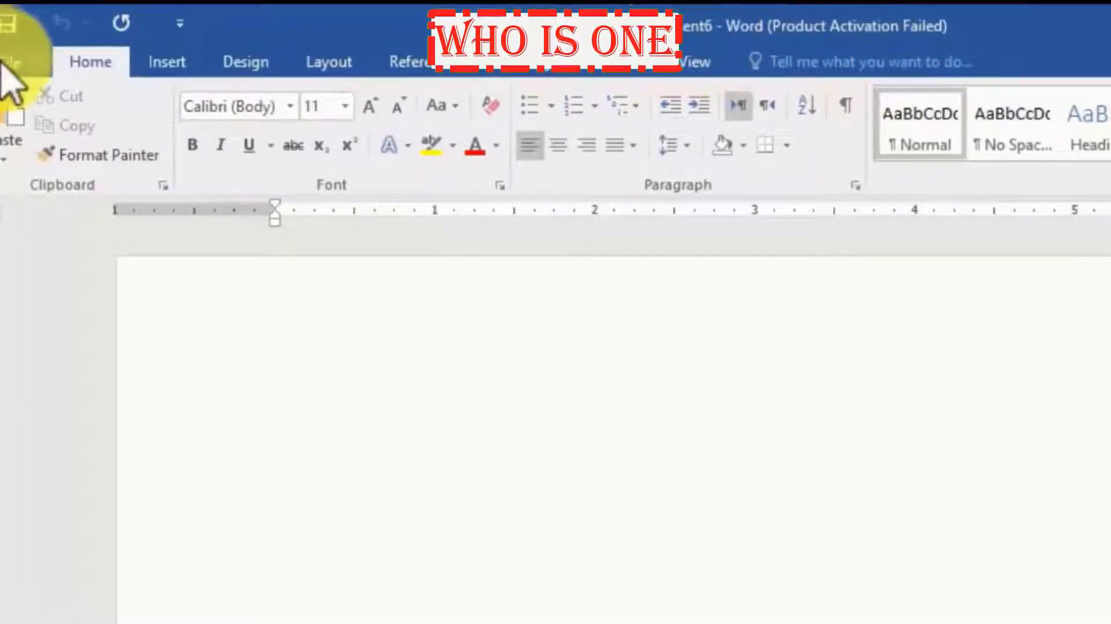
Switch back to khan.docx and create a new document from the Essential report template.
{"action": "left_click", "coordinate": [494, 611]}
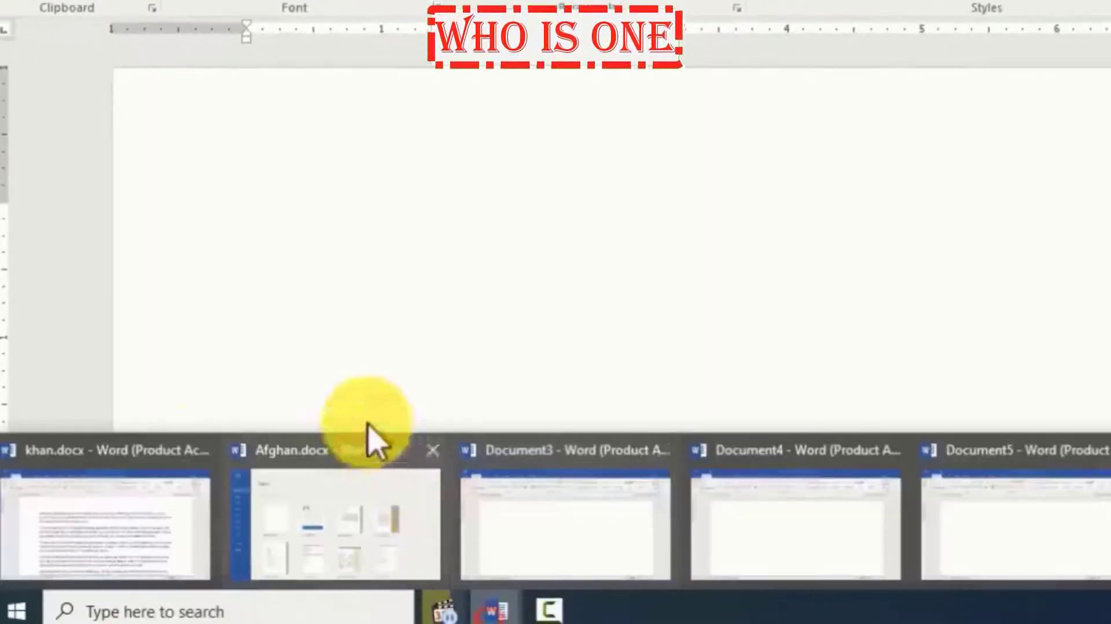
{"action": "left_click", "coordinate": [161, 514]}
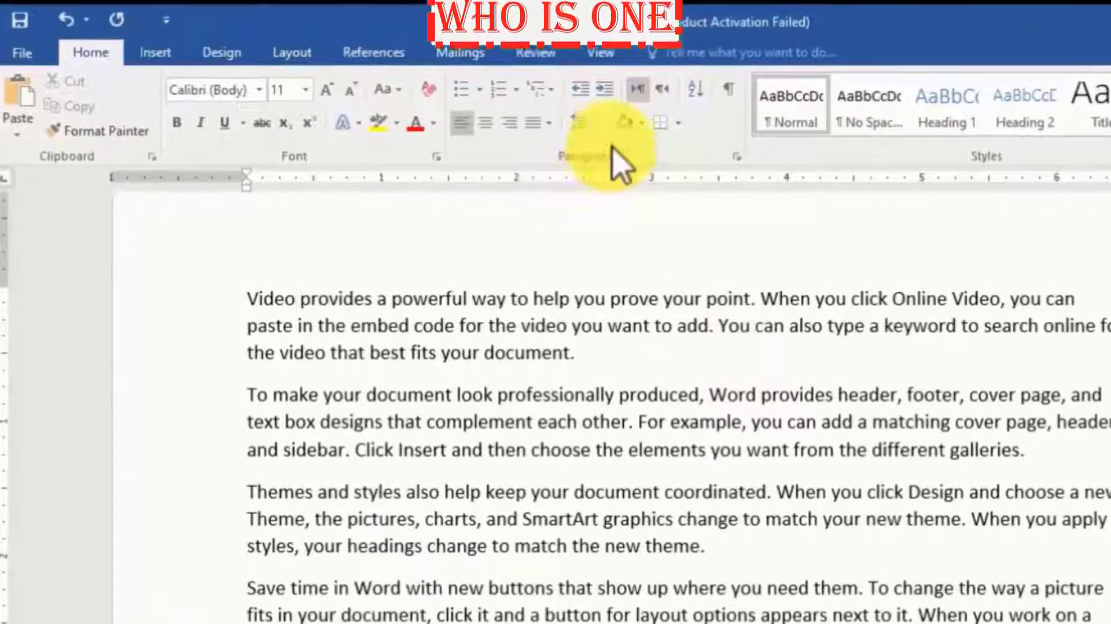
{"action": "left_click", "coordinate": [22, 53]}
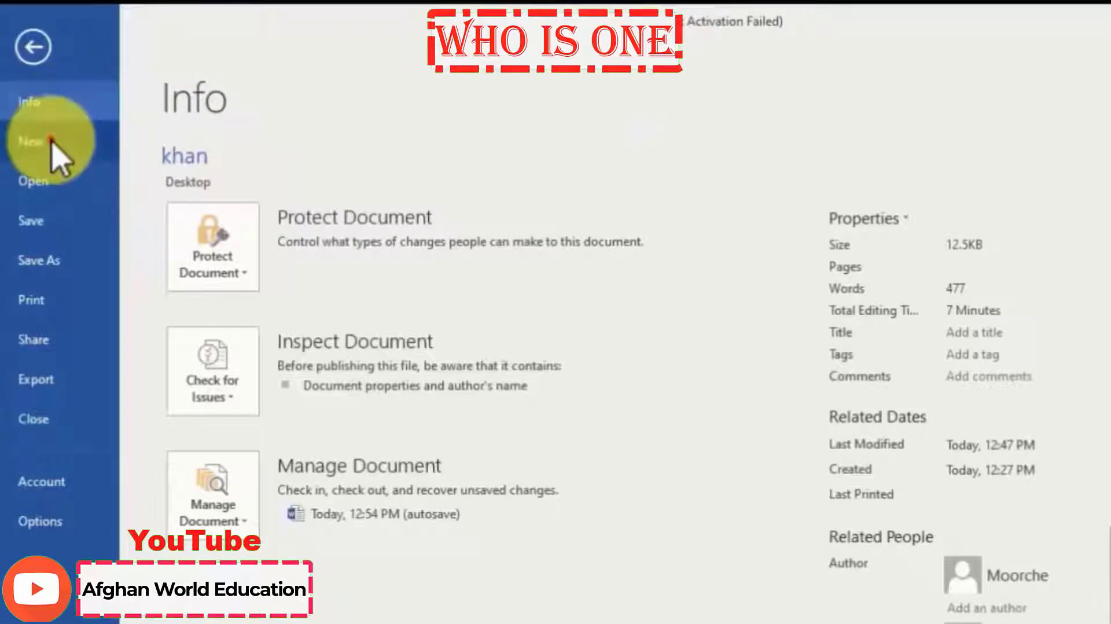
{"action": "left_click", "coordinate": [51, 141]}
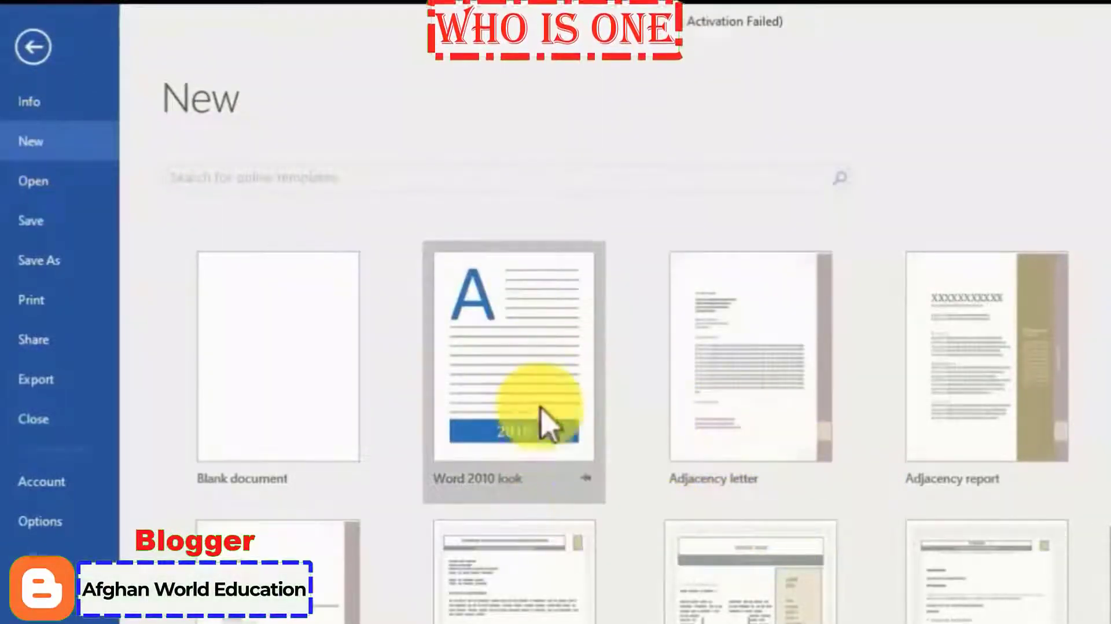
{"action": "scroll", "coordinate": [544, 417], "scroll_direction": "down", "scroll_amount": 6}
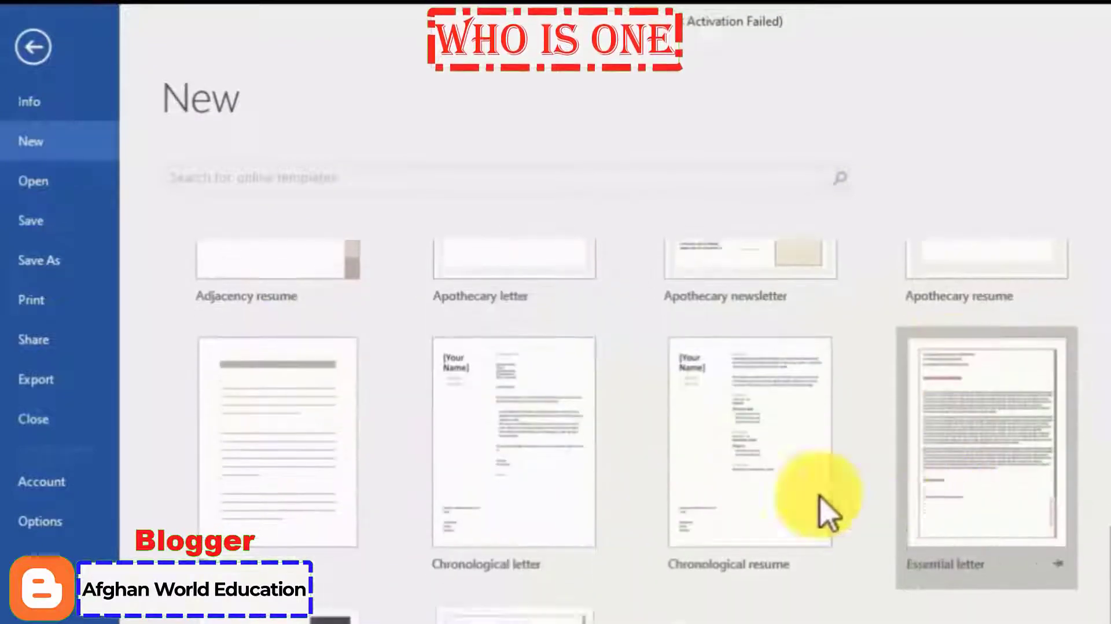
{"action": "scroll", "coordinate": [372, 452], "scroll_direction": "down", "scroll_amount": 5}
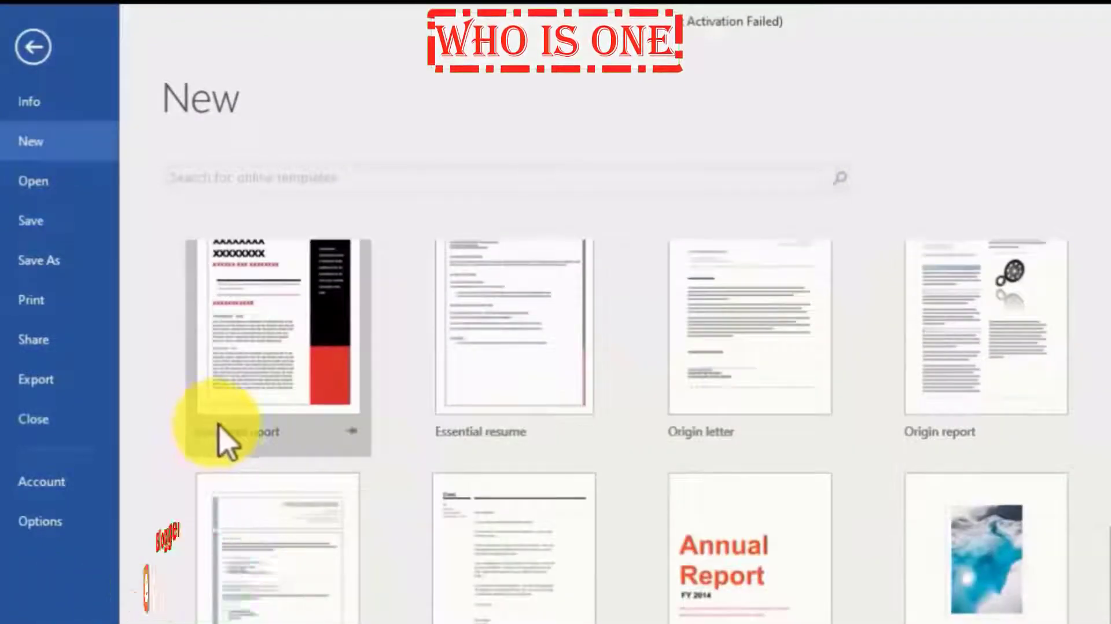
{"action": "left_click", "coordinate": [260, 401]}
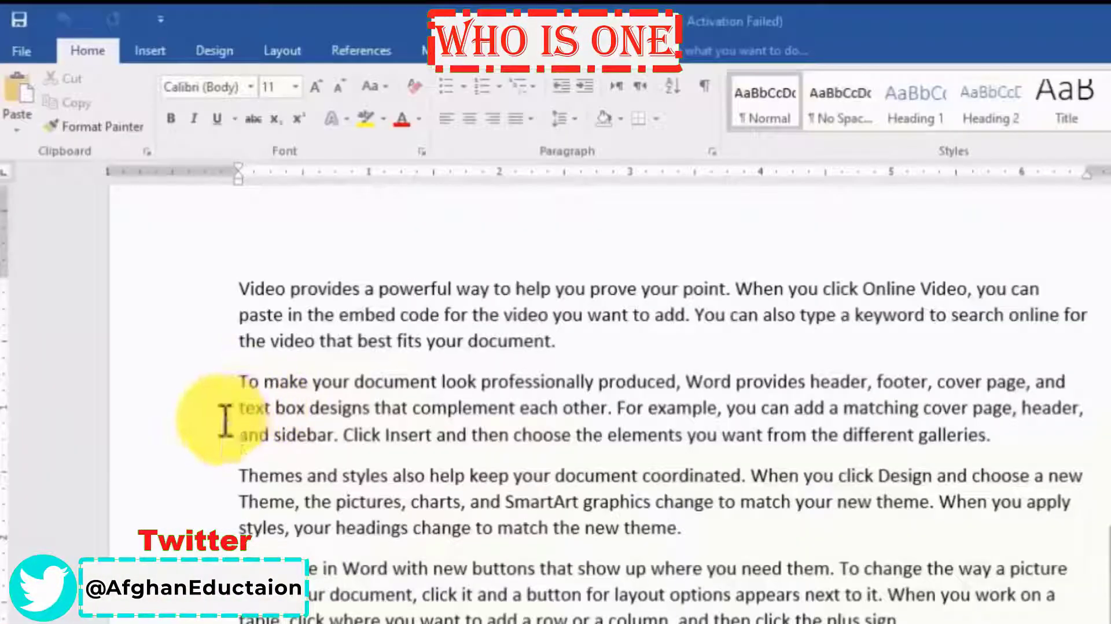
Fill in the report cover's title with "AFGHAN WORLD EDUCATION" and its subtitle with "MAIN AREA".
{"action": "scroll", "coordinate": [722, 399], "scroll_direction": "down", "scroll_amount": 10}
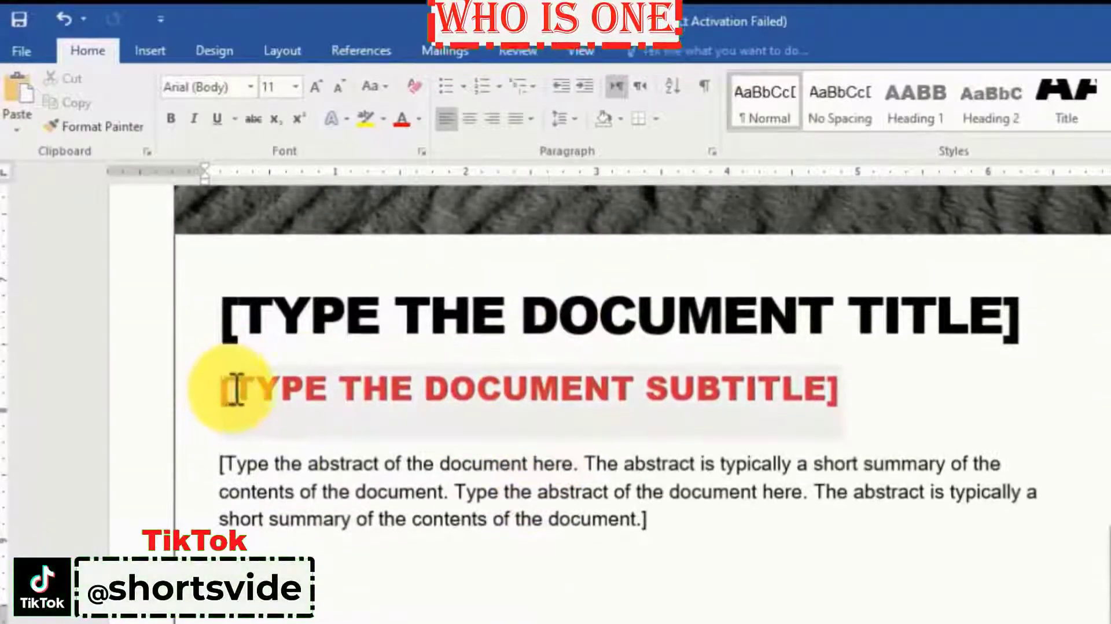
{"action": "left_click", "coordinate": [687, 331]}
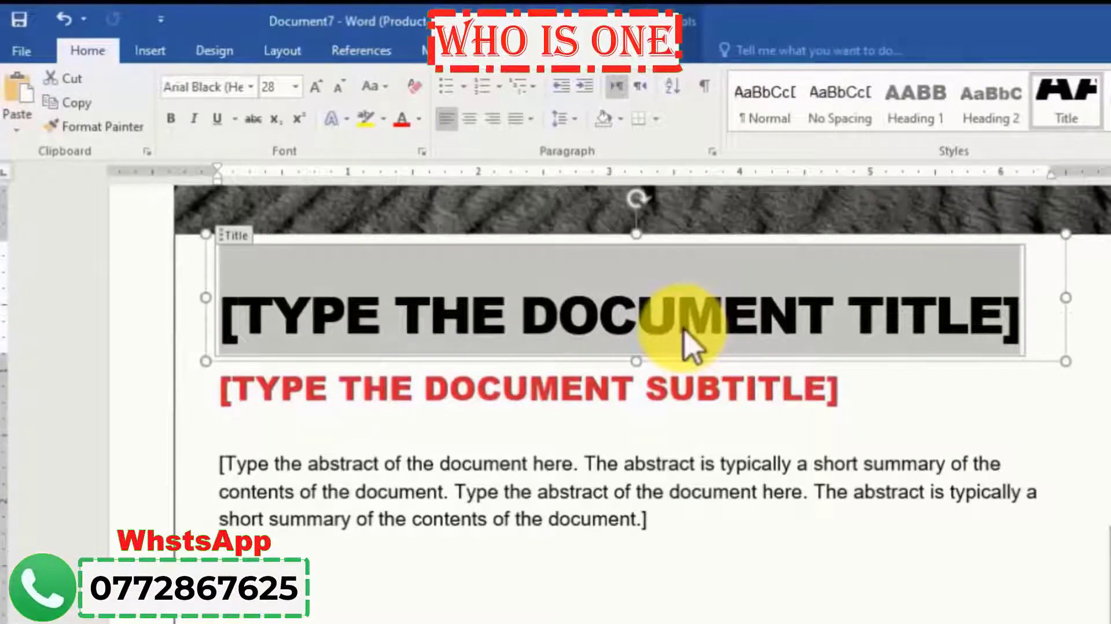
{"action": "type", "text": "AFGHAN"}
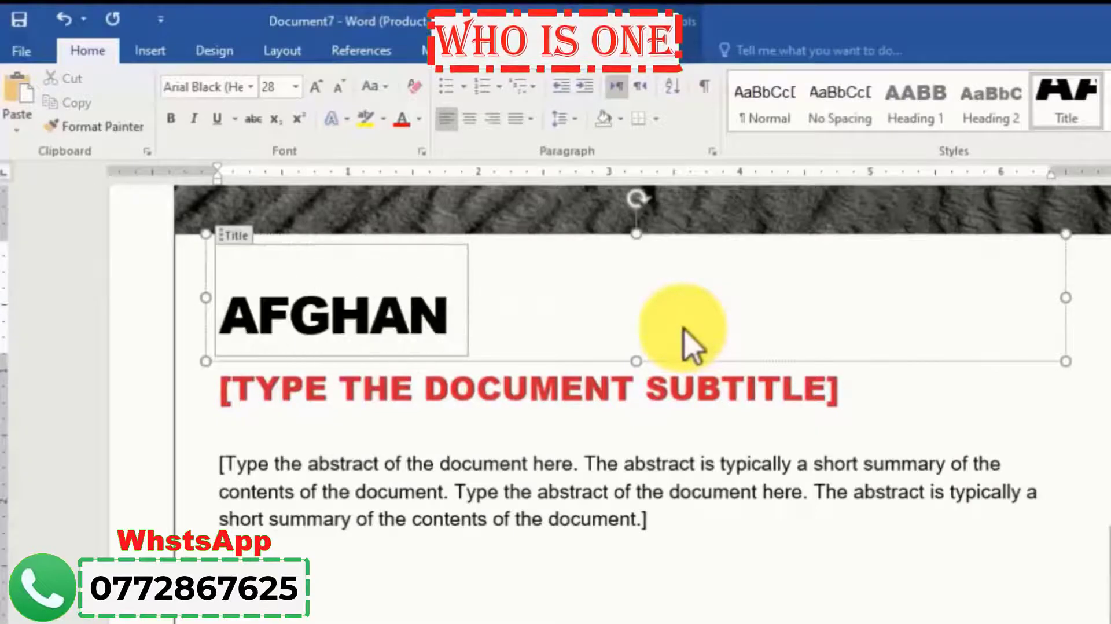
{"action": "type", "text": " WORLD EDUCATION"}
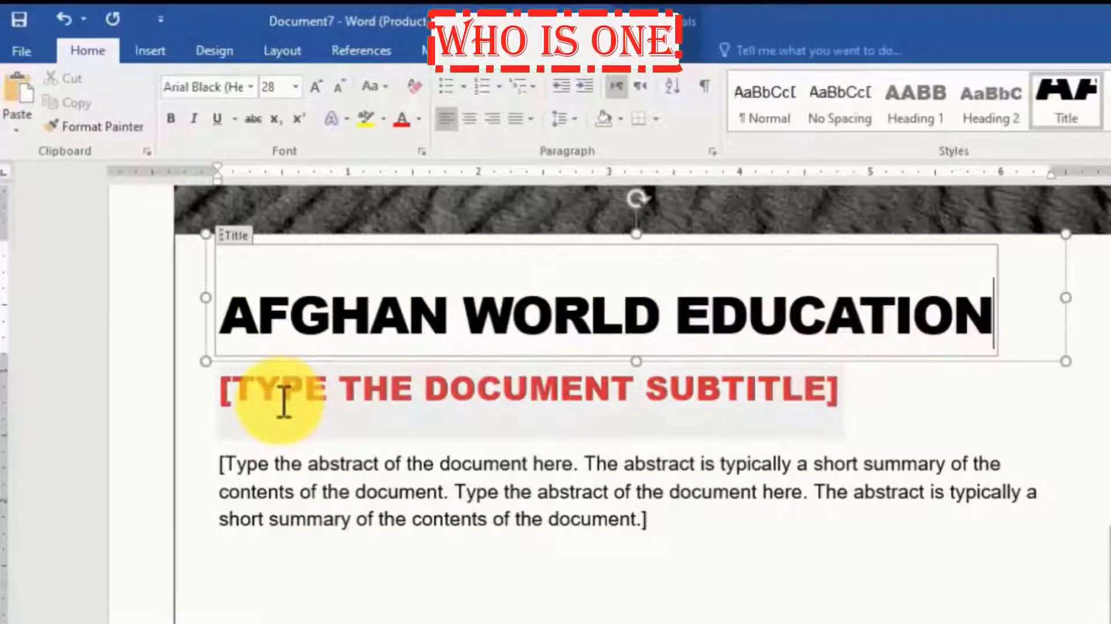
{"action": "left_click", "coordinate": [721, 402]}
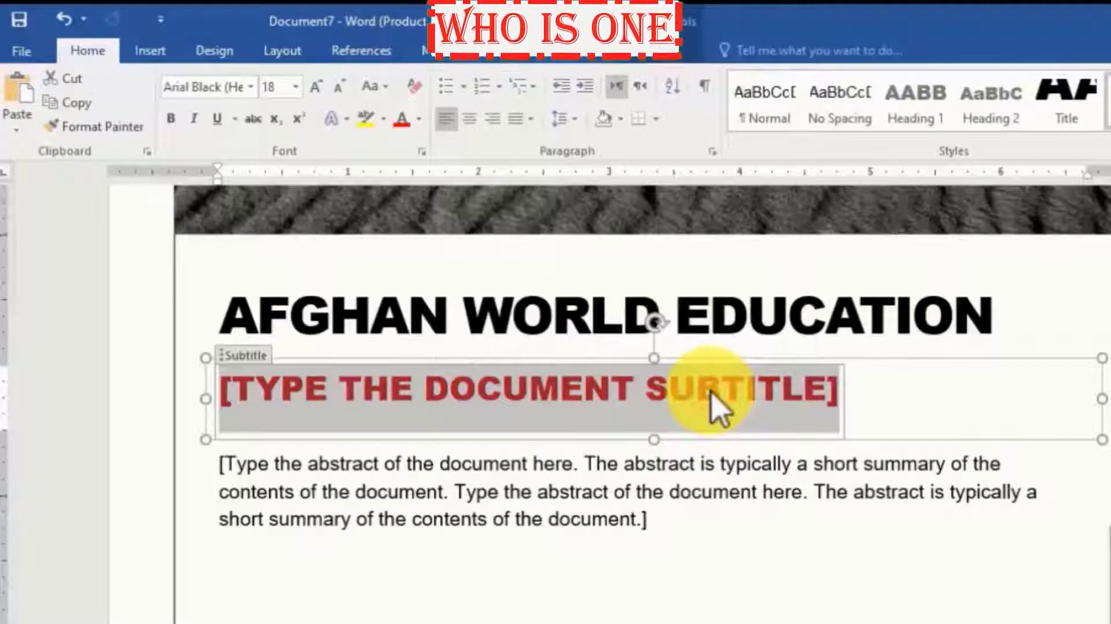
{"action": "type", "text": "MAIN AREA"}
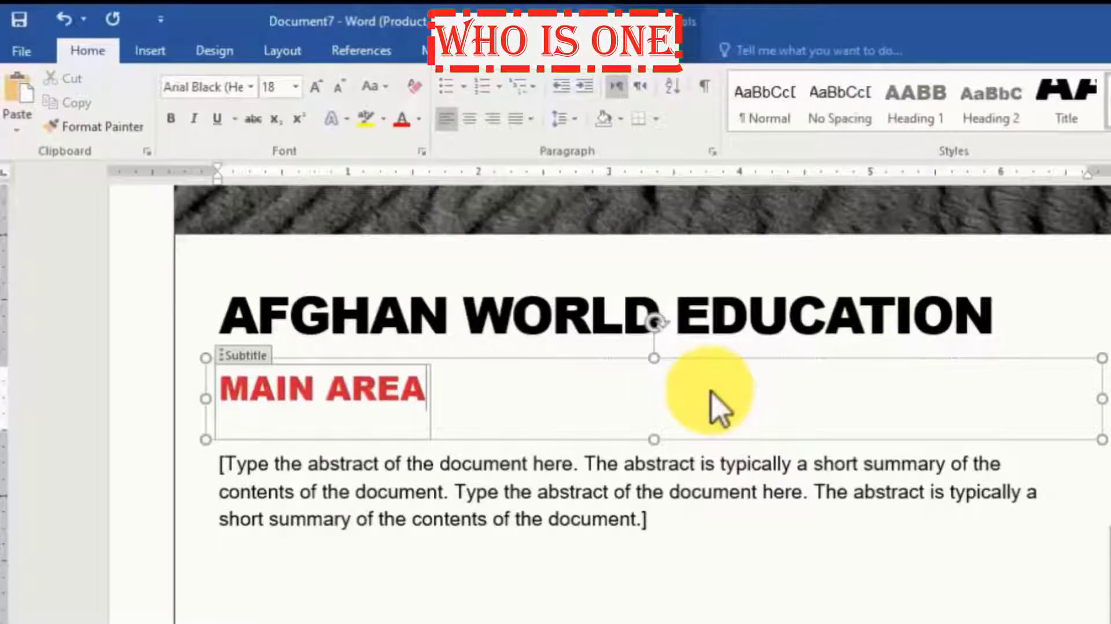
Replace the cover's abstract placeholder with sample text generated by =rand() and look over the following page.
{"action": "left_click", "coordinate": [454, 498]}
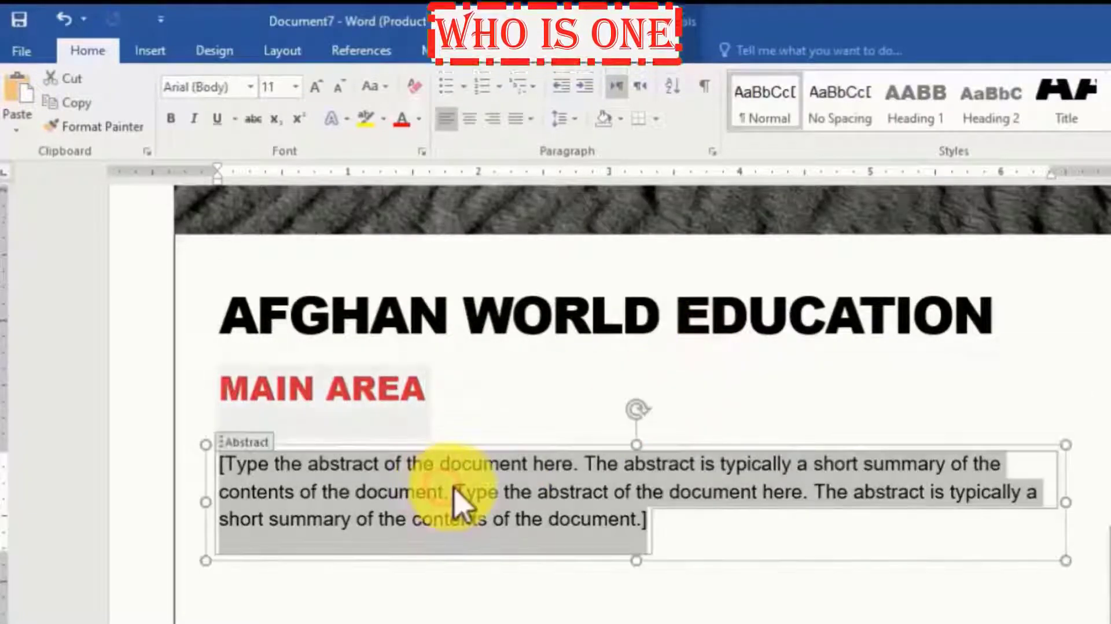
{"action": "type", "text": "="}
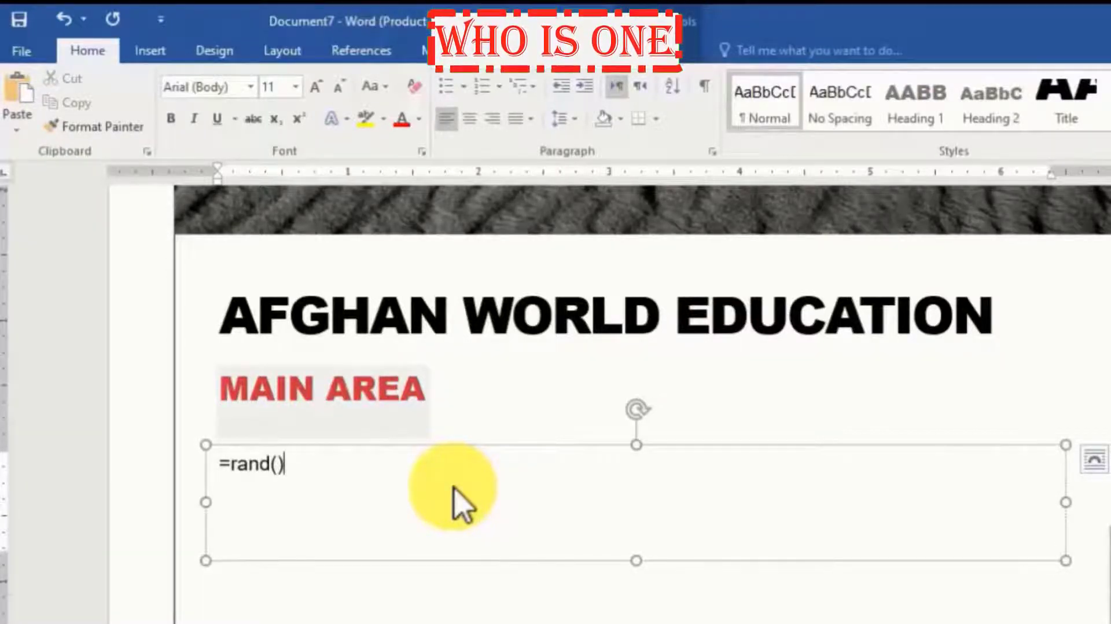
{"action": "type", "text": "rand()"}
{"action": "key", "text": "Return"}
{"action": "scroll", "coordinate": [540, 488], "scroll_direction": "down", "scroll_amount": 6}
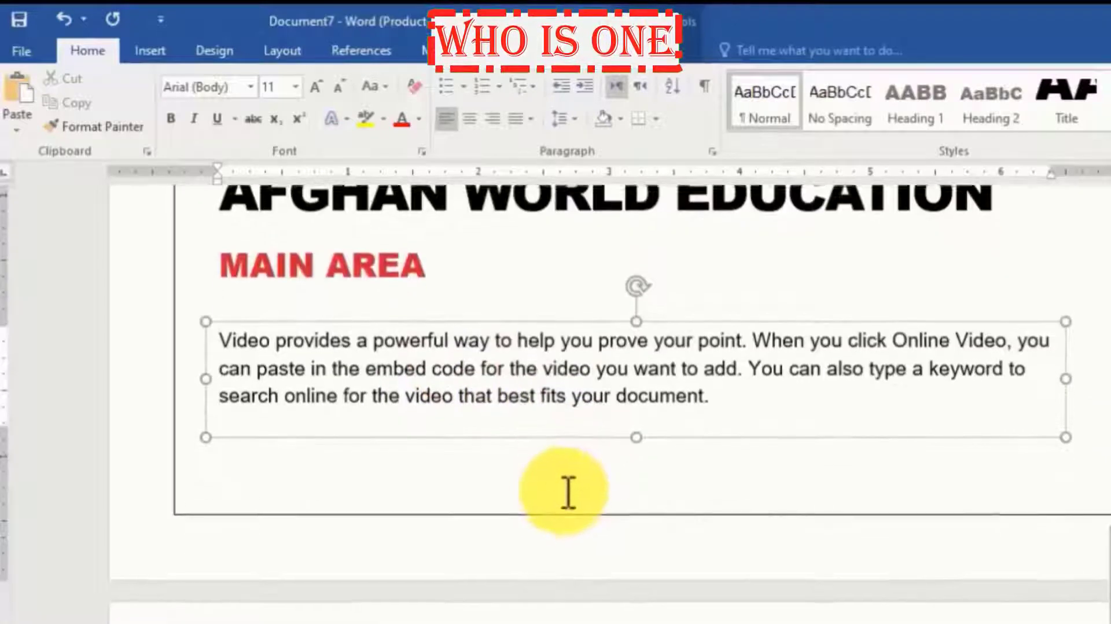
{"action": "scroll", "coordinate": [817, 579], "scroll_direction": "down", "scroll_amount": 3}
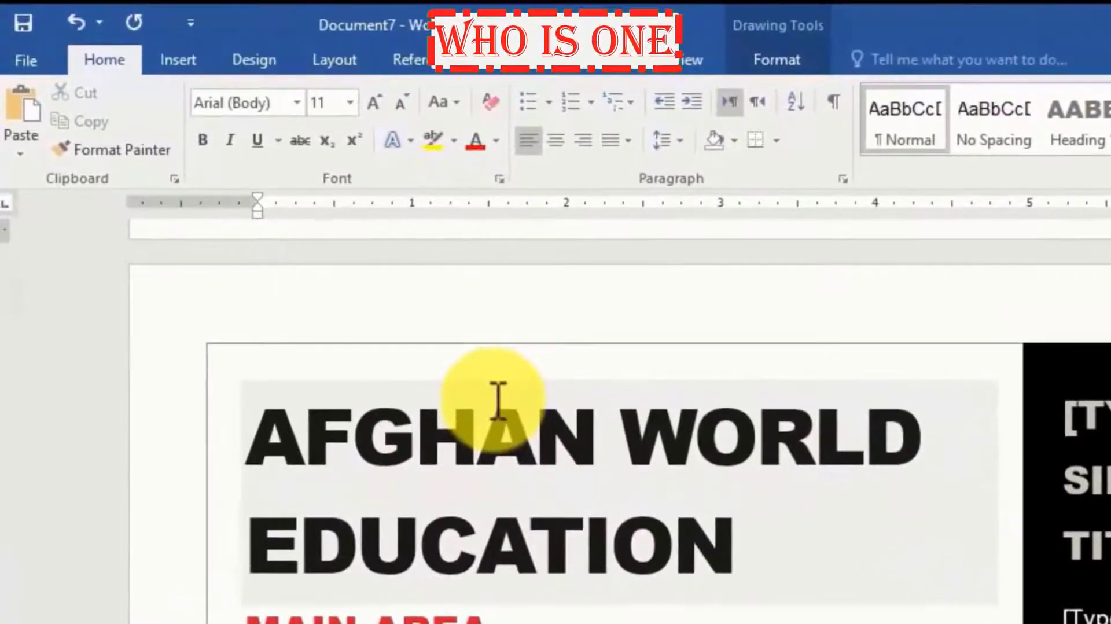
Save the report to the Desktop as the Word document "Afghan world education.docx".
{"action": "left_click", "coordinate": [26, 61]}
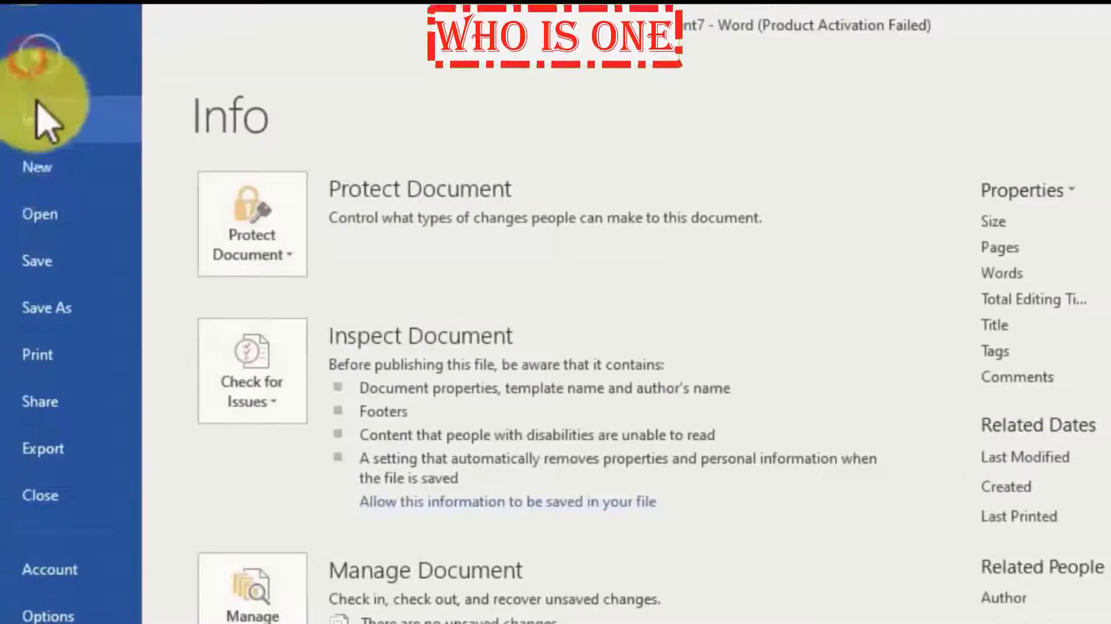
{"action": "left_click", "coordinate": [46, 261]}
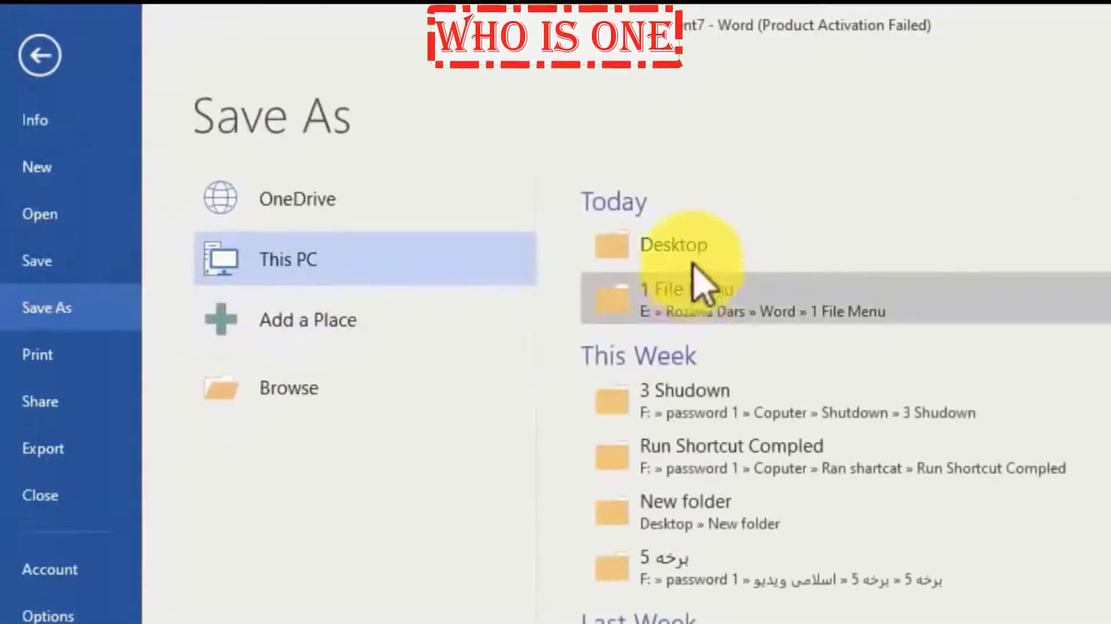
{"action": "left_click", "coordinate": [713, 255]}
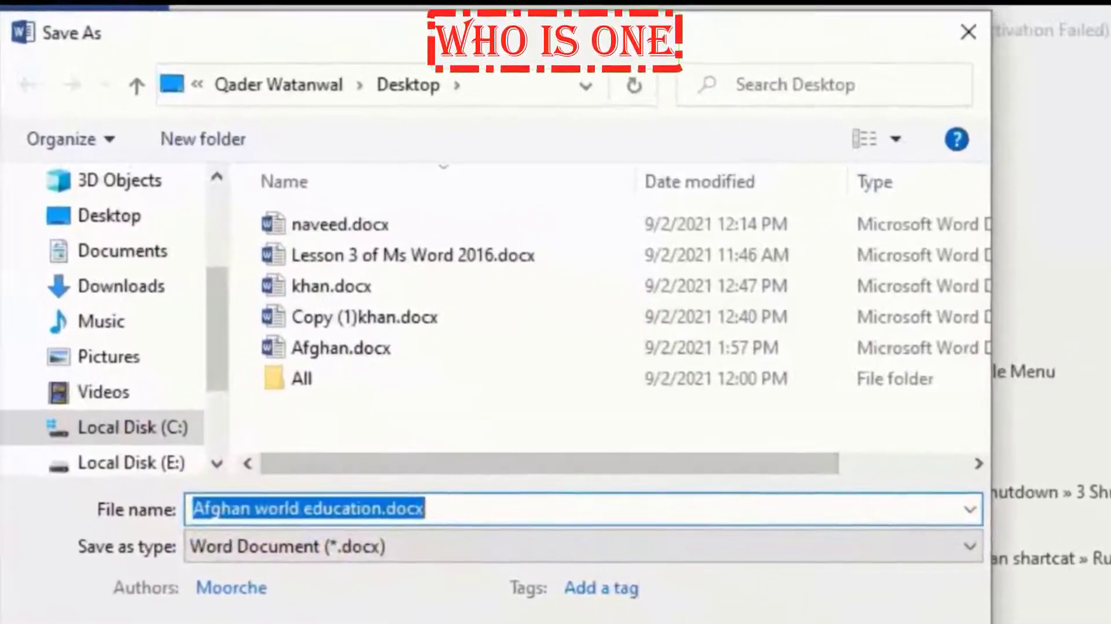
{"action": "left_click", "coordinate": [632, 587]}
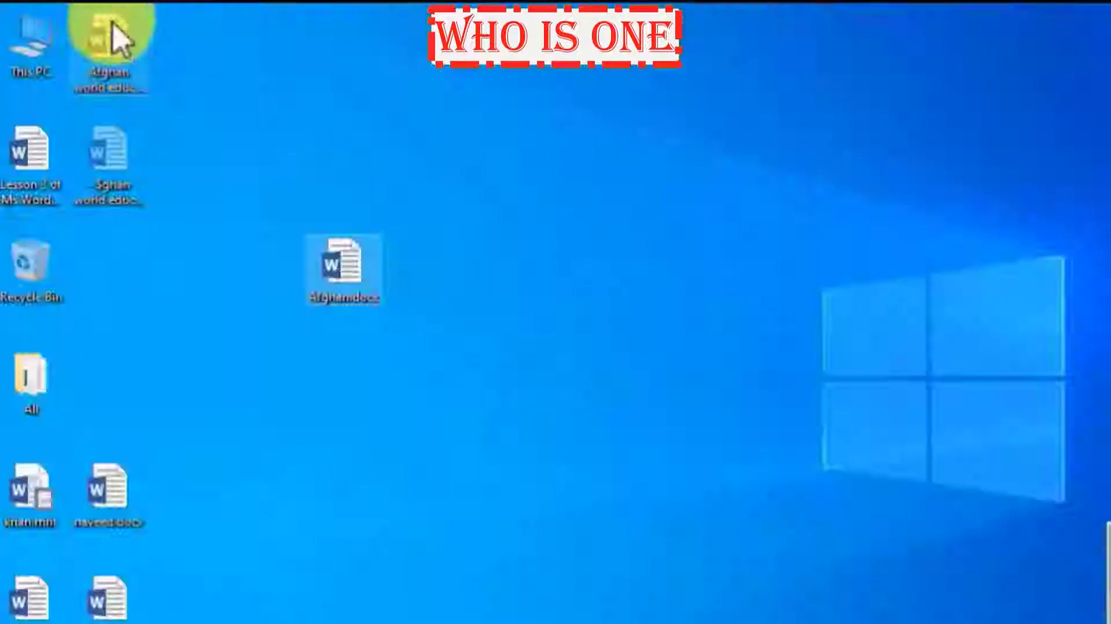
Move the Afghan world education.docx icon to the empty desktop area just above Afghan.docx.
{"action": "left_click_drag", "start_coordinate": [114, 35], "coordinate": [518, 290]}
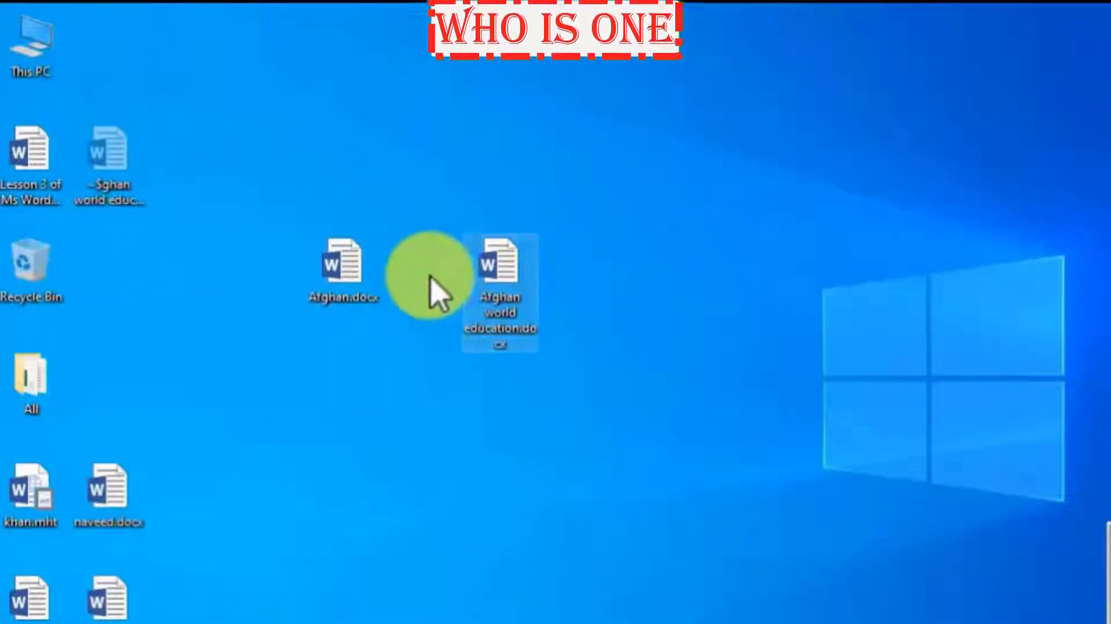
{"action": "left_click", "coordinate": [327, 278]}
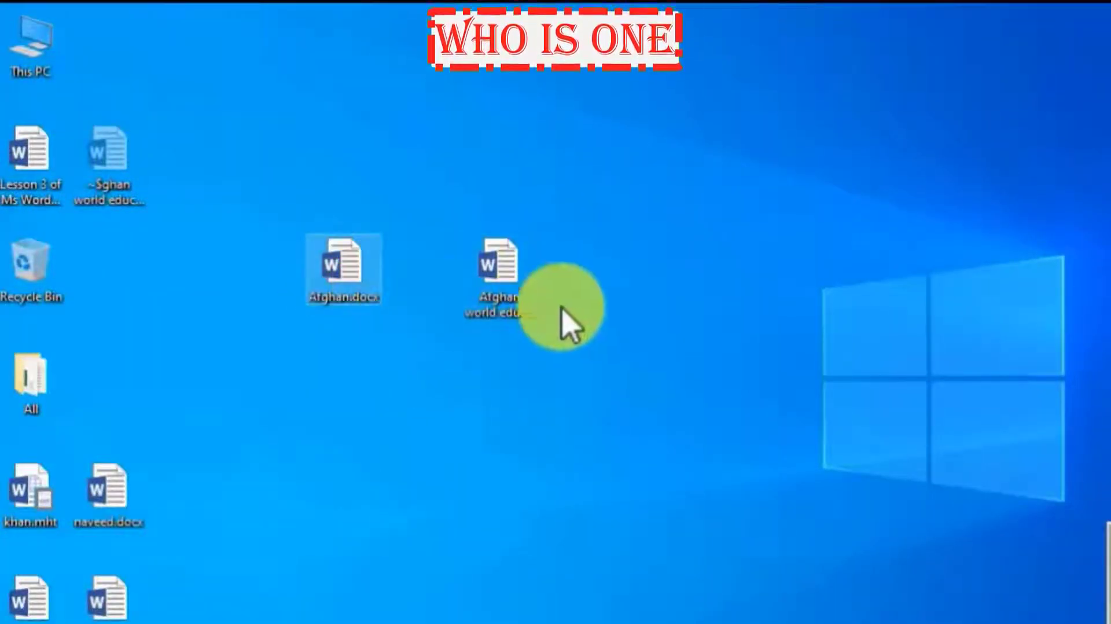
{"action": "left_click_drag", "start_coordinate": [512, 273], "coordinate": [414, 151]}
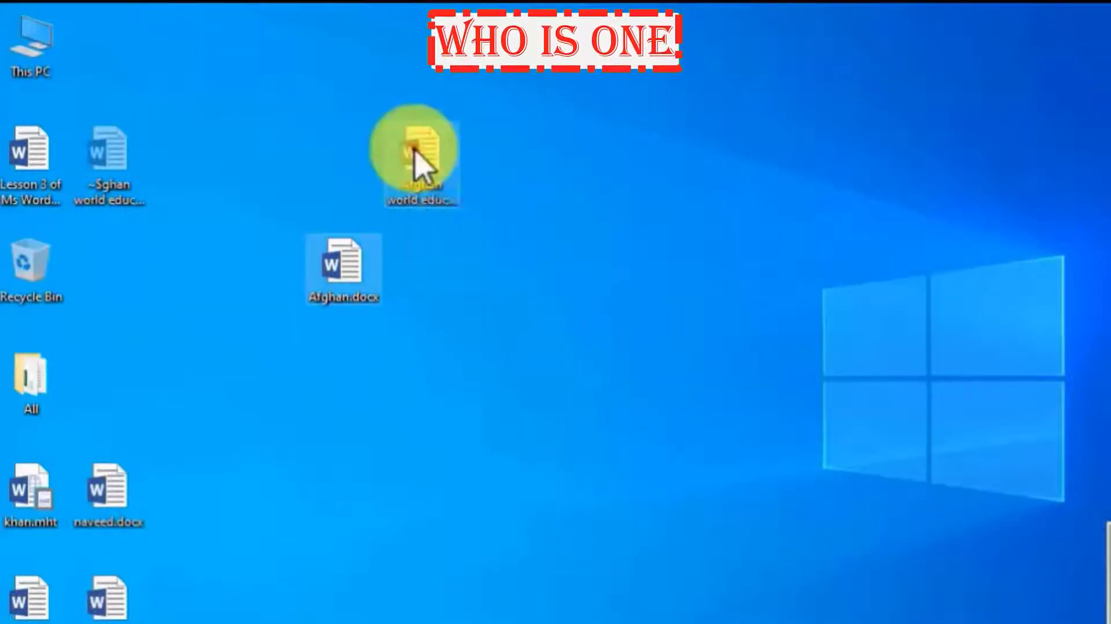
Open Afghan world education.docx from the desktop and look through its cover picture, title, subtitle and abstract.
{"action": "double_click", "coordinate": [414, 151]}
{"action": "scroll", "coordinate": [578, 457], "scroll_direction": "up", "scroll_amount": 5}
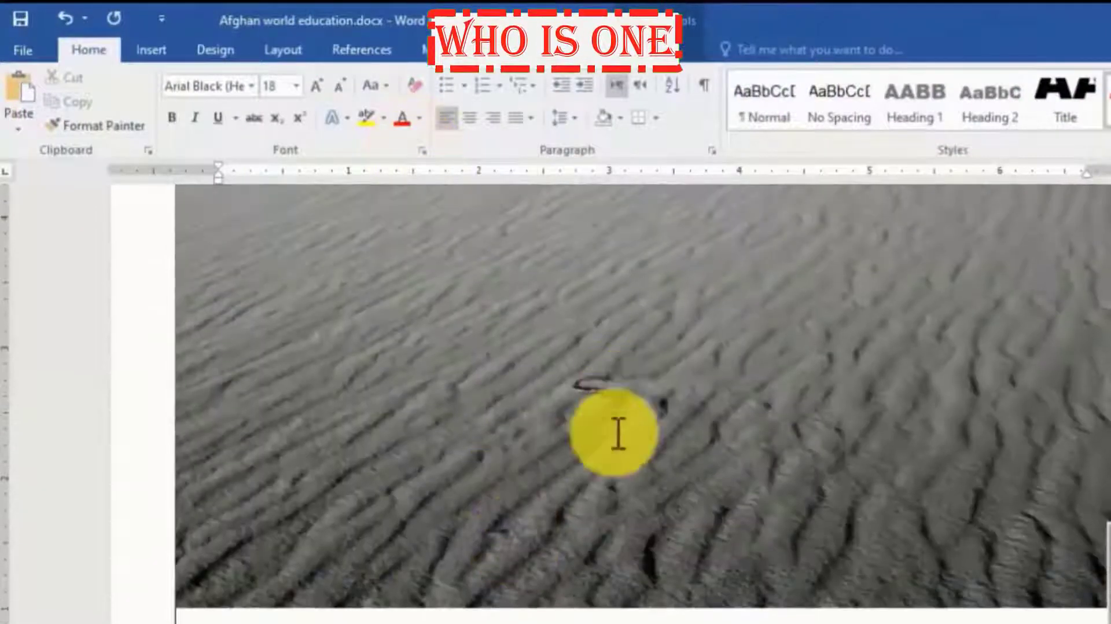
{"action": "scroll", "coordinate": [560, 510], "scroll_direction": "down", "scroll_amount": 3}
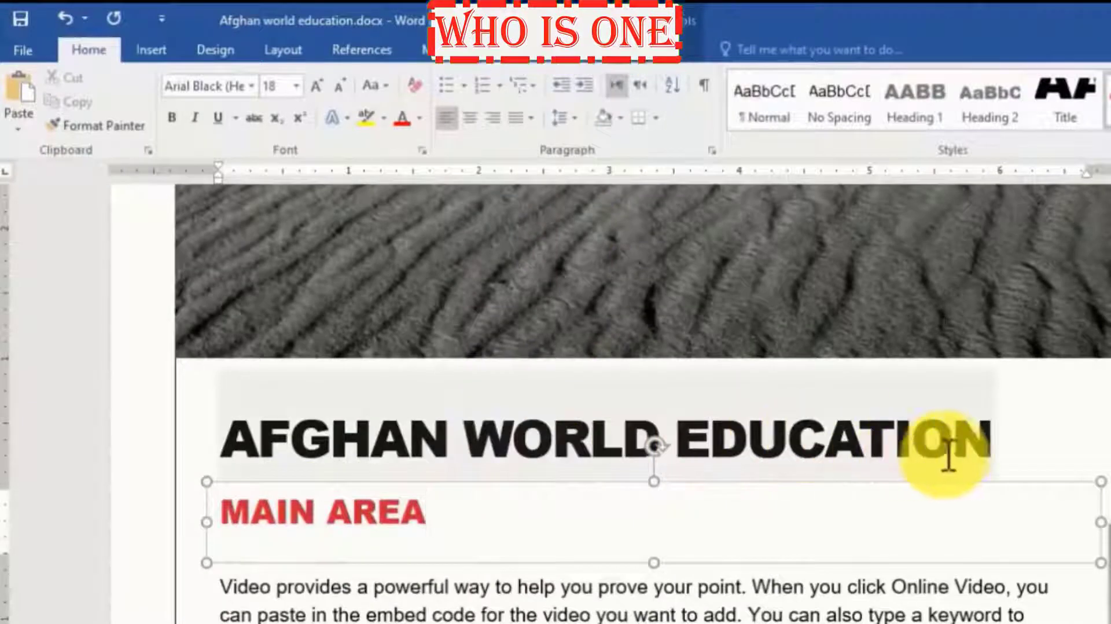
{"action": "scroll", "coordinate": [352, 544], "scroll_direction": "down", "scroll_amount": 2}
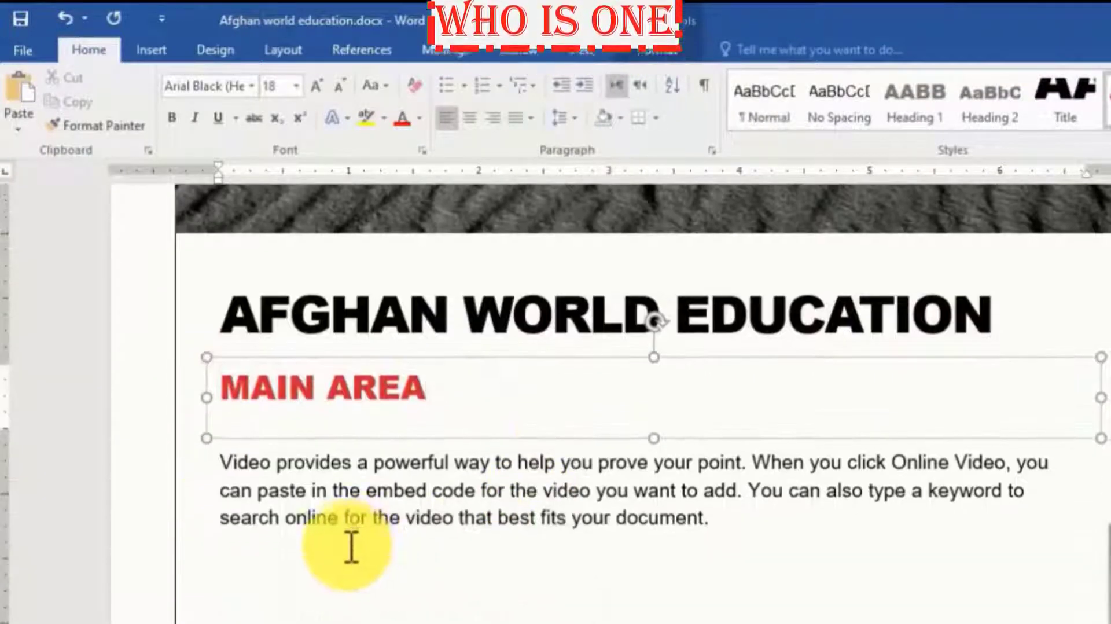
{"action": "scroll", "coordinate": [558, 449], "scroll_direction": "up", "scroll_amount": 3}
{"action": "scroll", "coordinate": [636, 405], "scroll_direction": "up", "scroll_amount": 5}
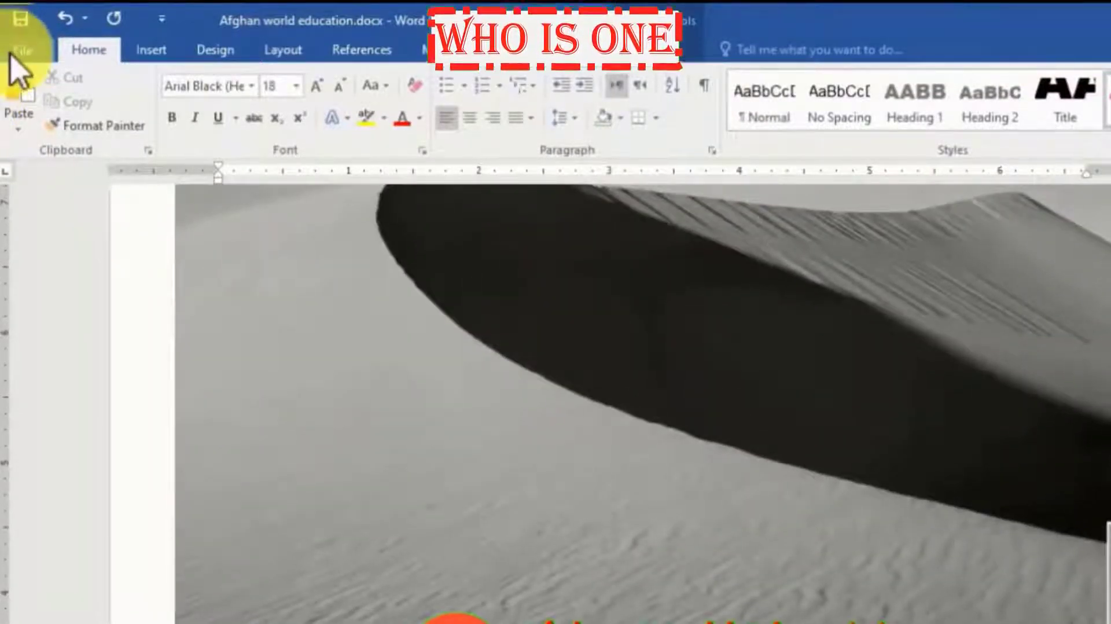
Examine the templates offered for a new document, down to the Red and black, Student report and Word 2003 and 2010 looks.
{"action": "left_click", "coordinate": [22, 51]}
{"action": "left_click", "coordinate": [32, 141]}
{"action": "scroll", "coordinate": [651, 434], "scroll_direction": "down", "scroll_amount": 1}
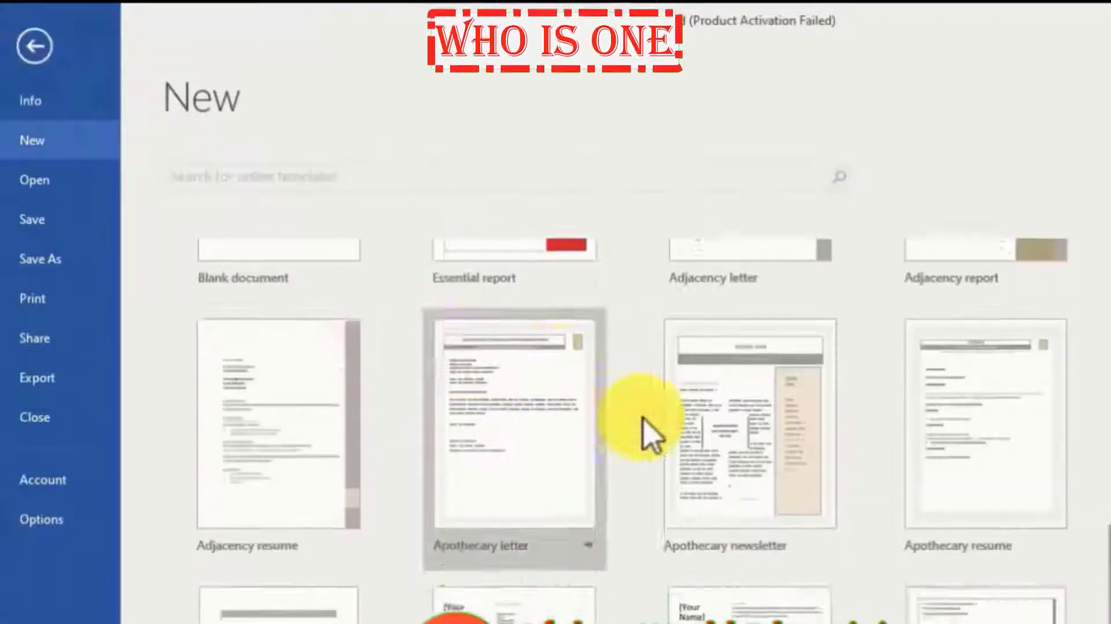
{"action": "scroll", "coordinate": [644, 418], "scroll_direction": "down", "scroll_amount": 10}
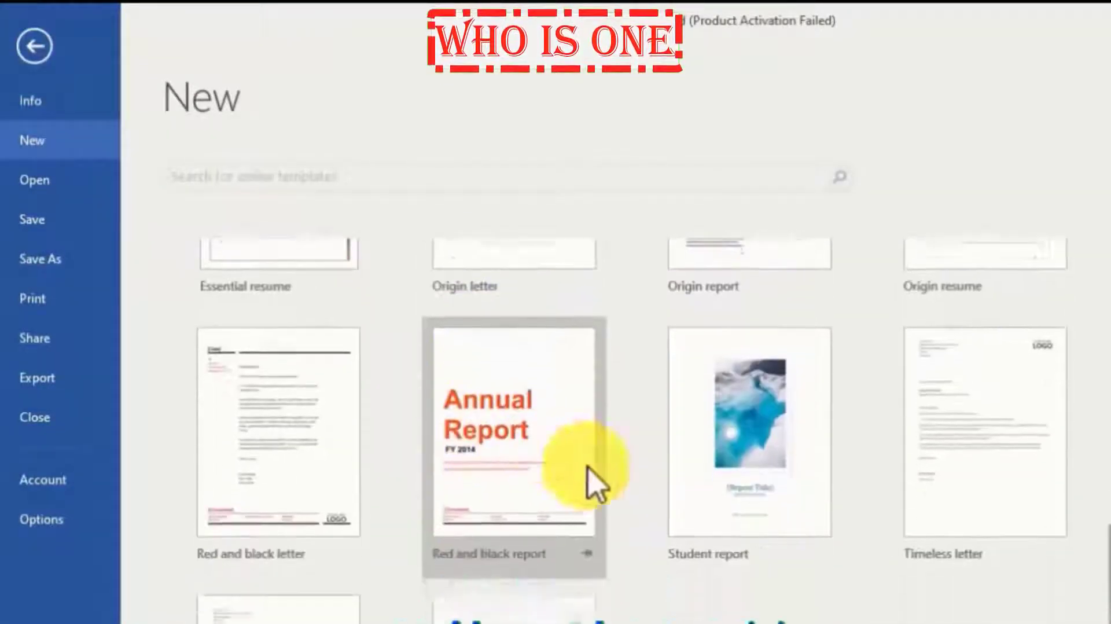
{"action": "scroll", "coordinate": [923, 471], "scroll_direction": "down", "scroll_amount": 3}
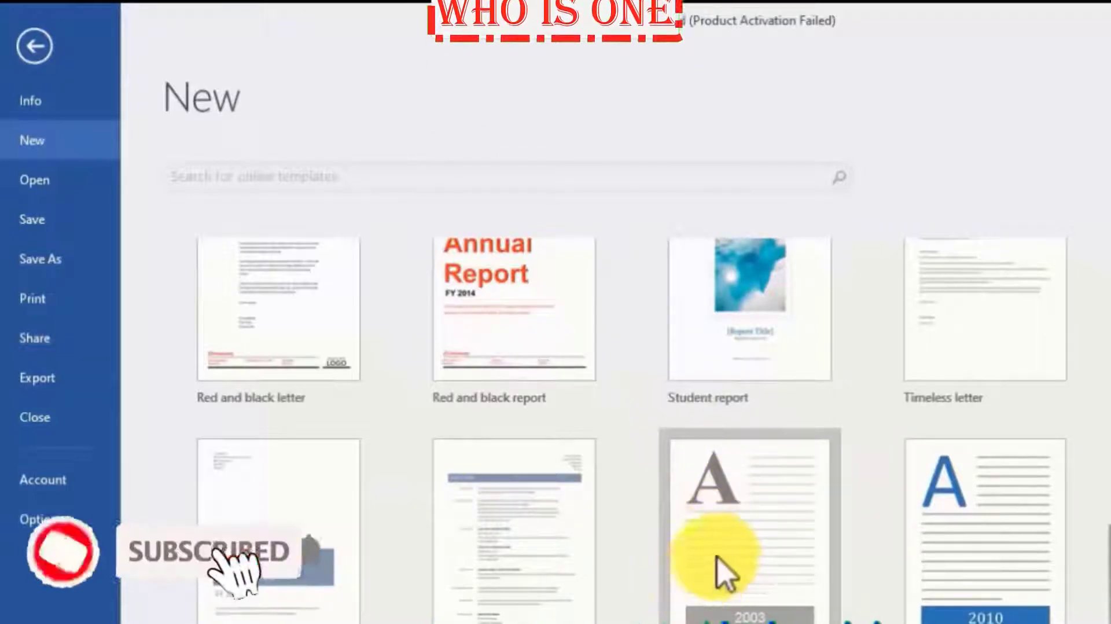
Look through the remaining templates, including Timeless report, Timeless resume and Word 2010 look, and return to the start of the list.
{"action": "scroll", "coordinate": [731, 586], "scroll_direction": "down", "scroll_amount": 1}
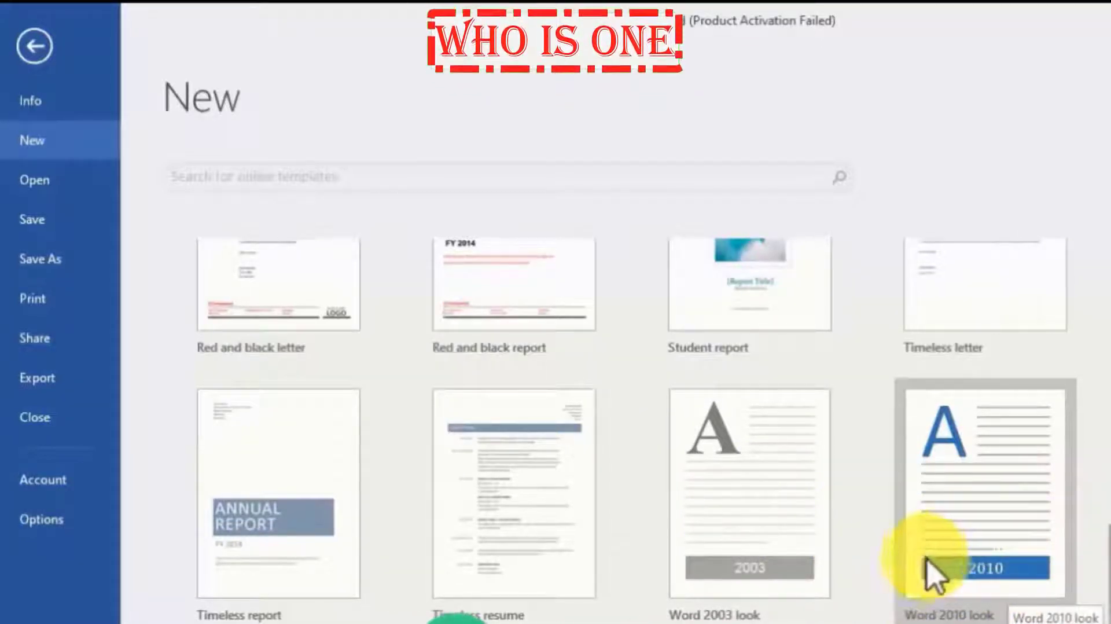
{"action": "scroll", "coordinate": [434, 545], "scroll_direction": "down", "scroll_amount": 3}
{"action": "scroll", "coordinate": [711, 492], "scroll_direction": "up", "scroll_amount": 7}
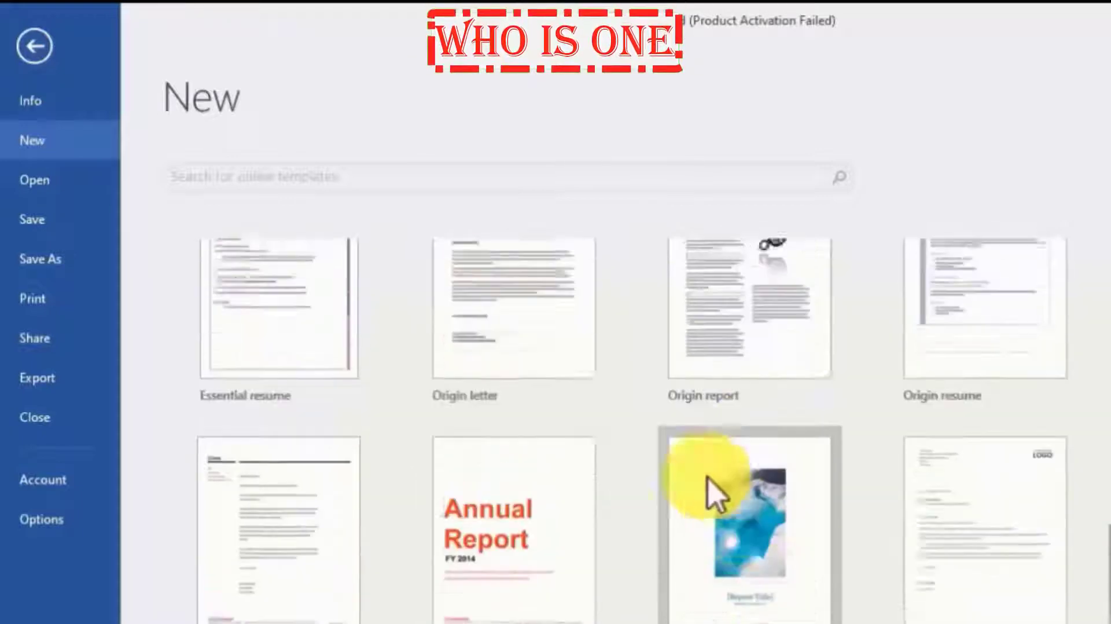
{"action": "scroll", "coordinate": [712, 492], "scroll_direction": "up", "scroll_amount": 10}
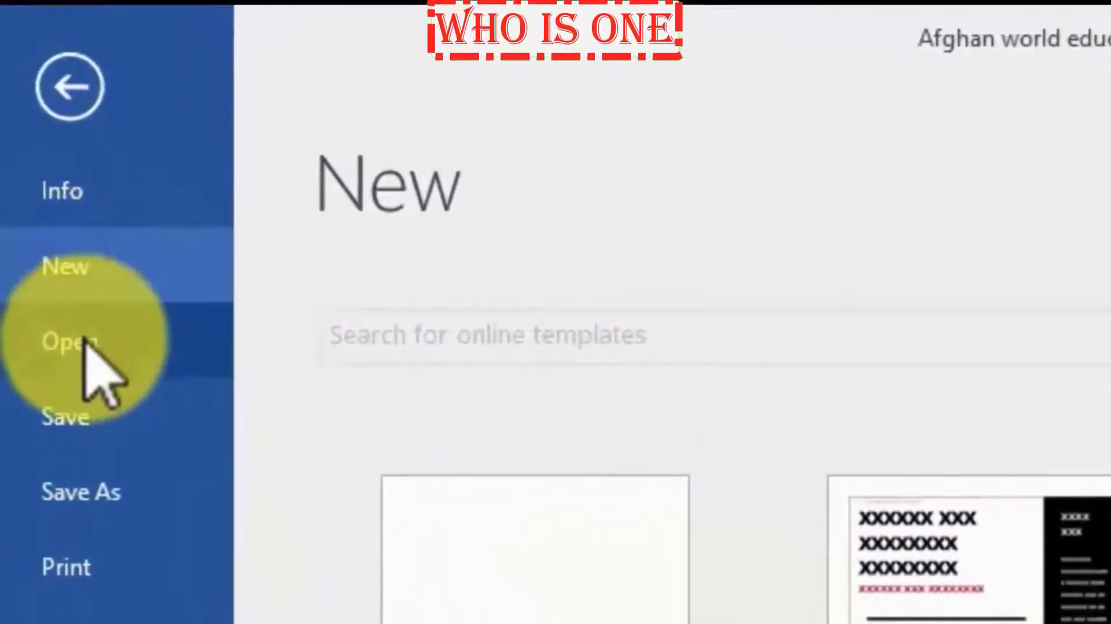
Examine the recently used documents available to open, from today's files back through yesterday, this week and last week.
{"action": "left_click", "coordinate": [84, 342]}
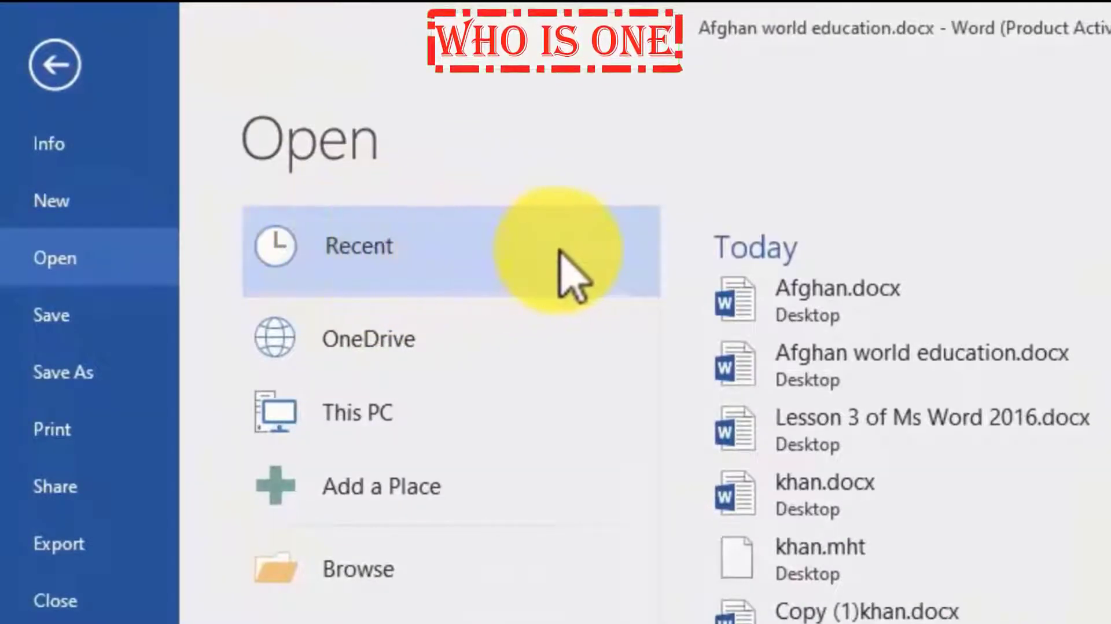
{"action": "scroll", "coordinate": [579, 510], "scroll_direction": "down", "scroll_amount": 3}
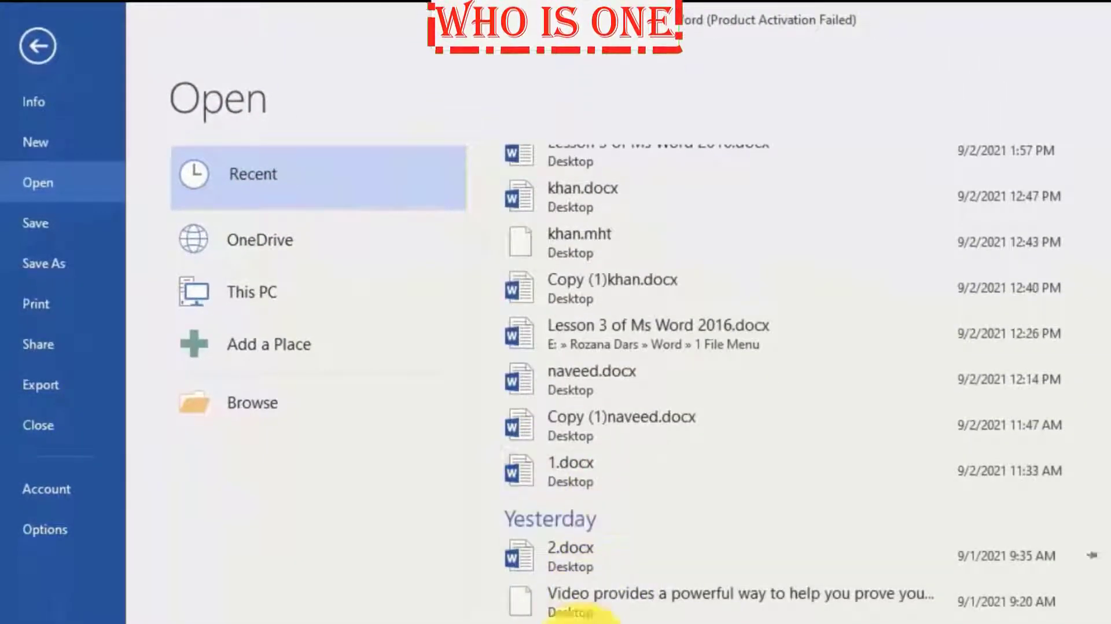
{"action": "scroll", "coordinate": [558, 607], "scroll_direction": "down", "scroll_amount": 1}
{"action": "scroll", "coordinate": [1084, 348], "scroll_direction": "up", "scroll_amount": 5}
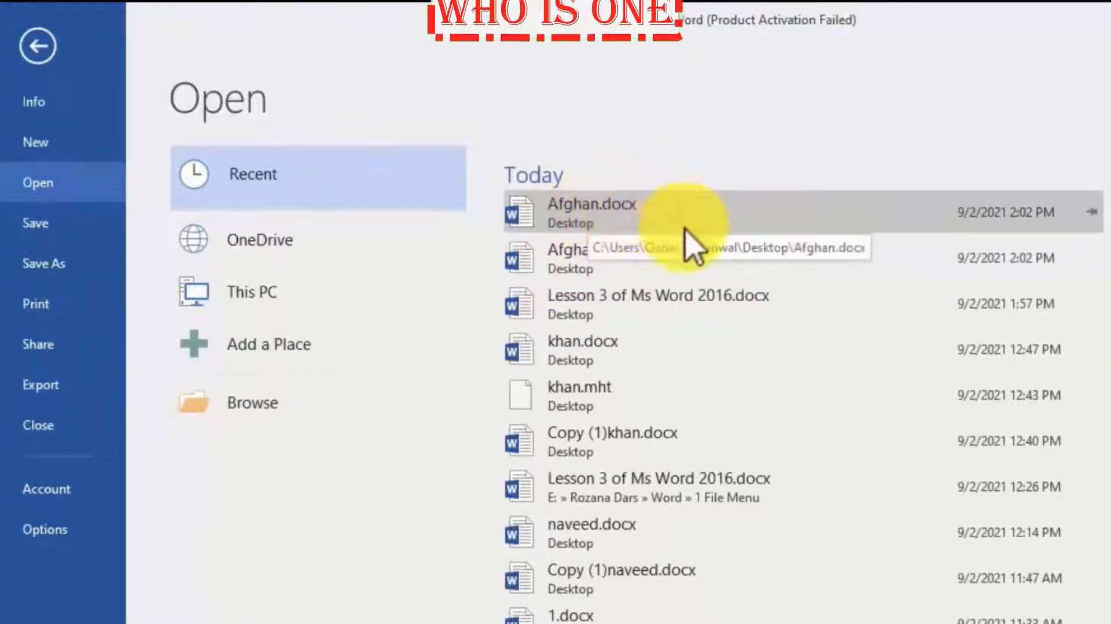
{"action": "scroll", "coordinate": [706, 270], "scroll_direction": "down", "scroll_amount": 5}
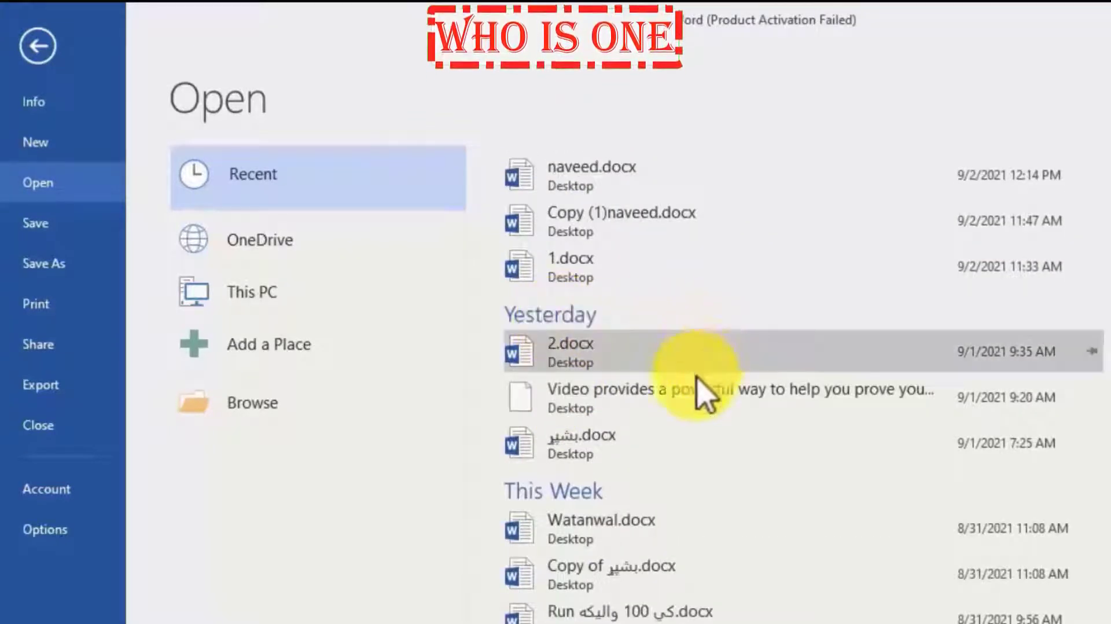
{"action": "scroll", "coordinate": [743, 469], "scroll_direction": "down", "scroll_amount": 1}
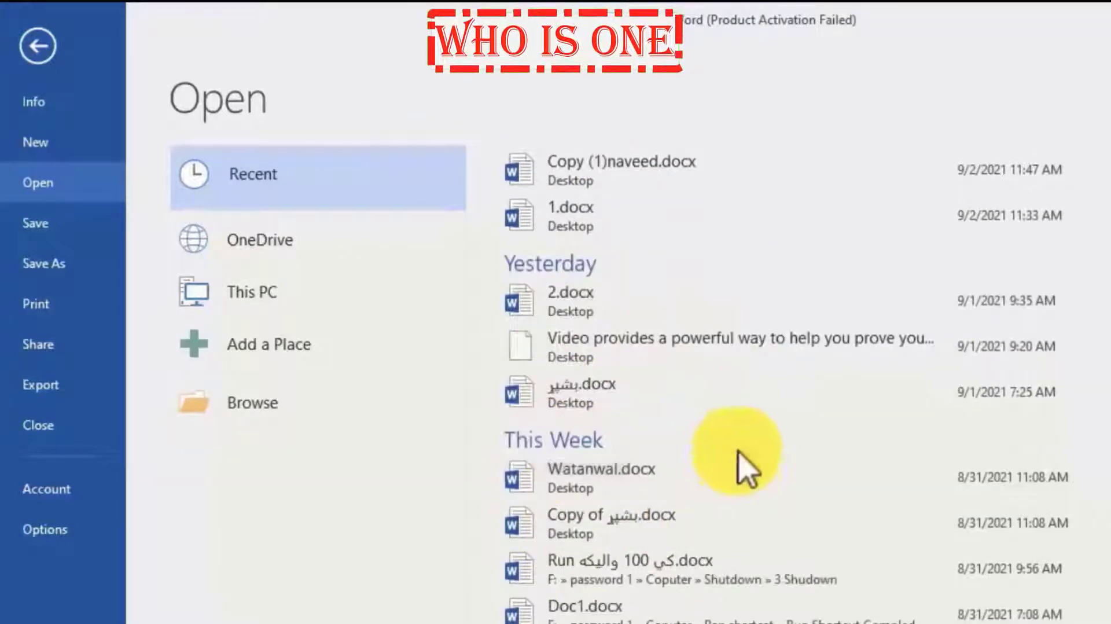
{"action": "scroll", "coordinate": [752, 466], "scroll_direction": "down", "scroll_amount": 2}
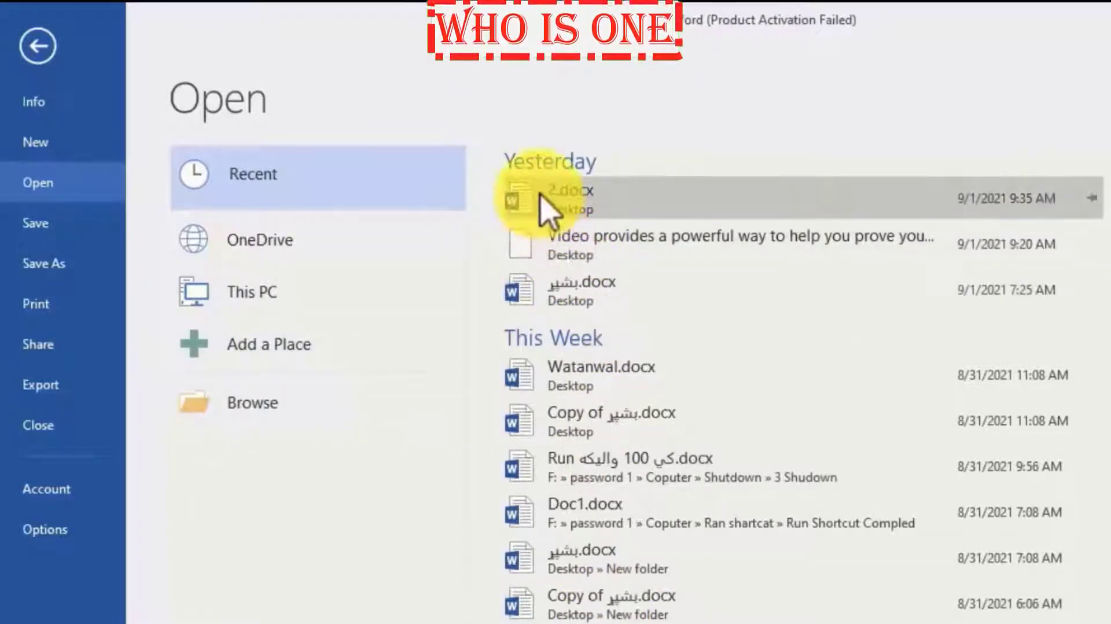
{"action": "scroll", "coordinate": [573, 363], "scroll_direction": "up", "scroll_amount": 4}
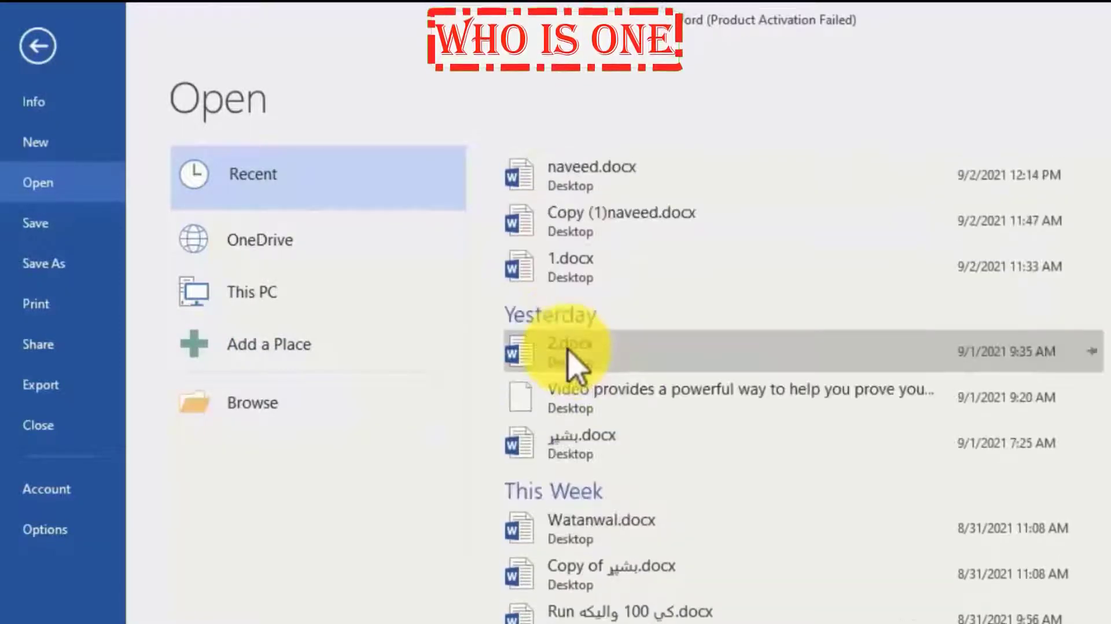
{"action": "scroll", "coordinate": [602, 353], "scroll_direction": "down", "scroll_amount": 8}
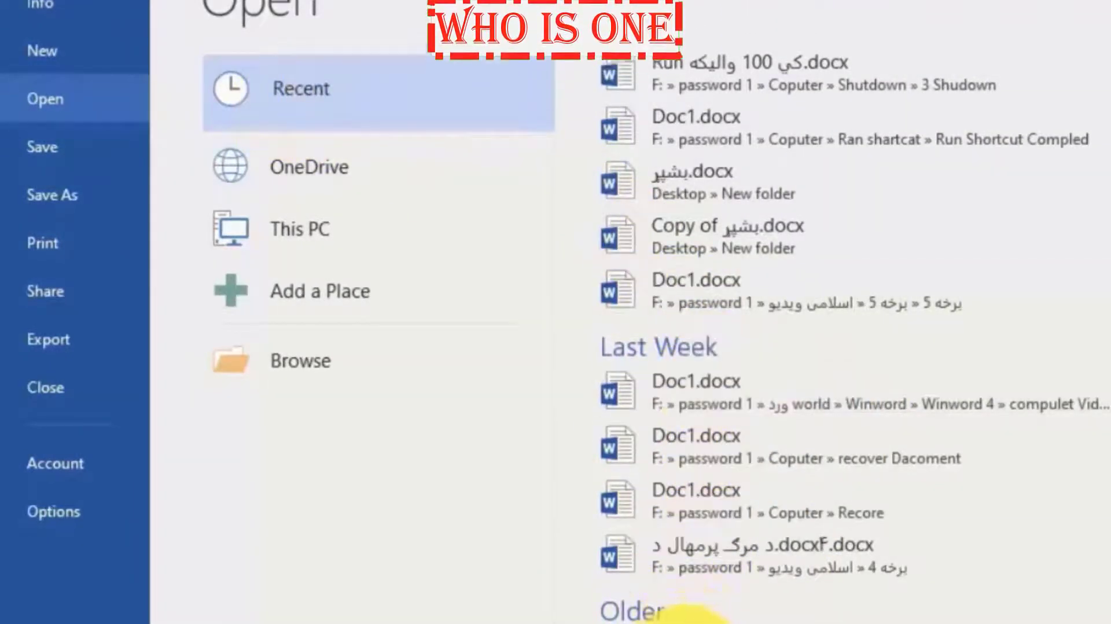
{"action": "scroll", "coordinate": [720, 582], "scroll_direction": "down", "scroll_amount": 1}
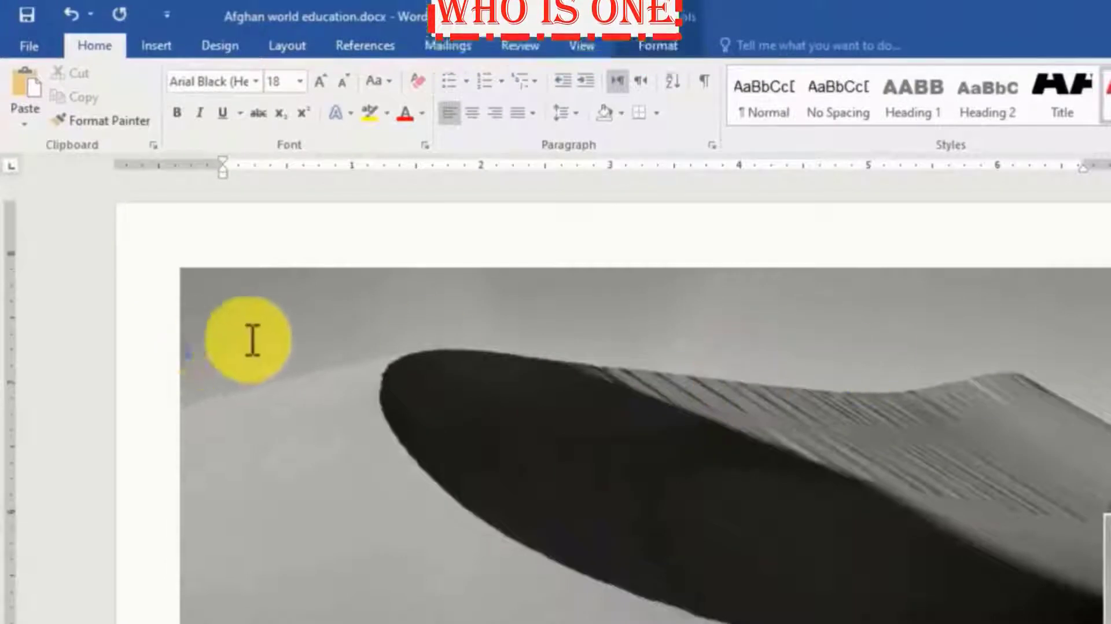
Look over the cover picture page of the Afghan world education report.
{"action": "scroll", "coordinate": [324, 344], "scroll_direction": "down", "scroll_amount": 3}
{"action": "scroll", "coordinate": [440, 353], "scroll_direction": "up", "scroll_amount": 3}
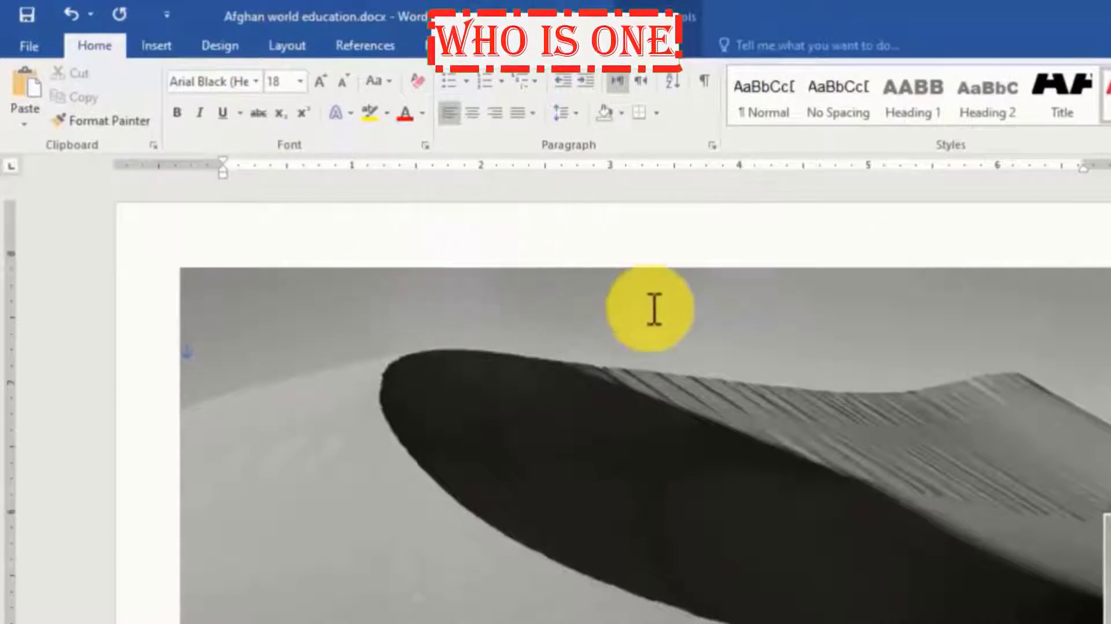
{"action": "scroll", "coordinate": [651, 324], "scroll_direction": "down", "scroll_amount": 3}
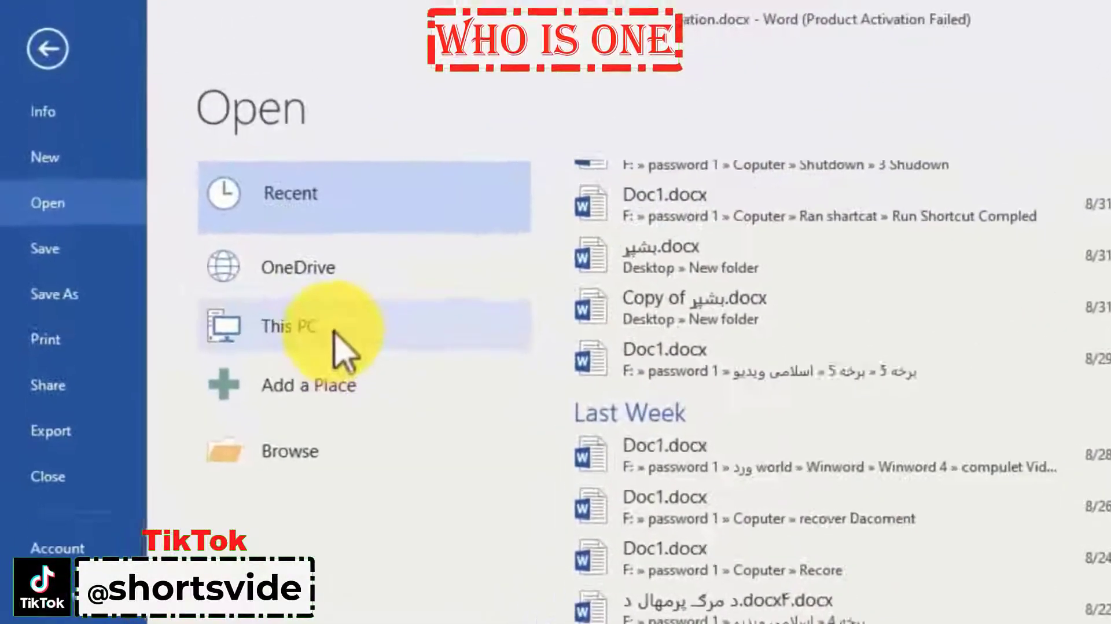
View the Documents folder of This PC in the Open dialog and dismiss the dialog without opening a file.
{"action": "left_click", "coordinate": [336, 335]}
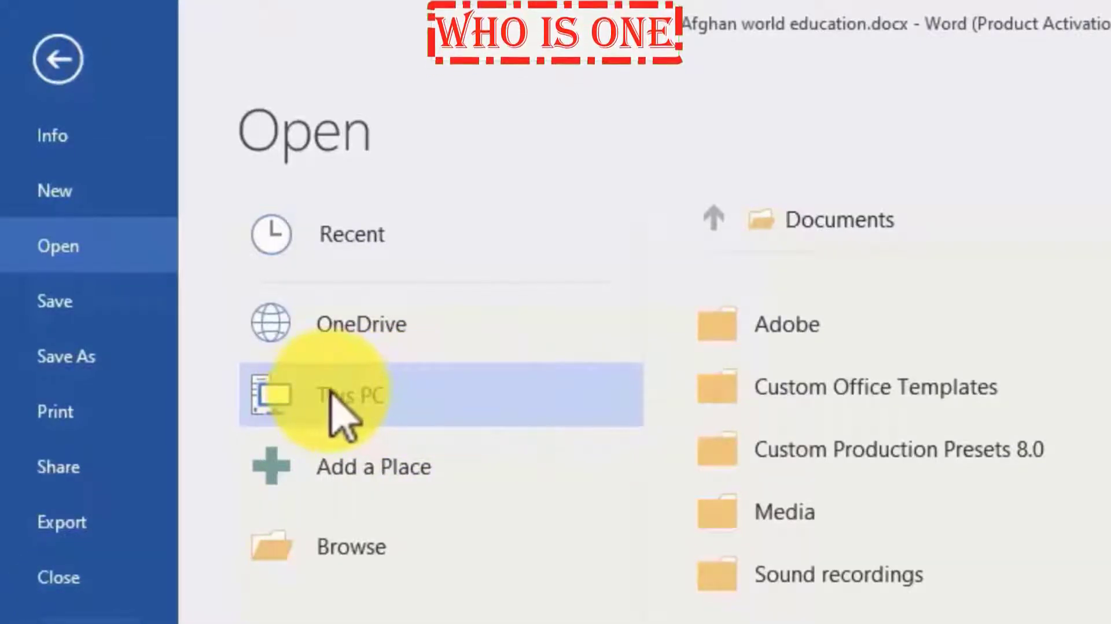
{"action": "left_click", "coordinate": [854, 222]}
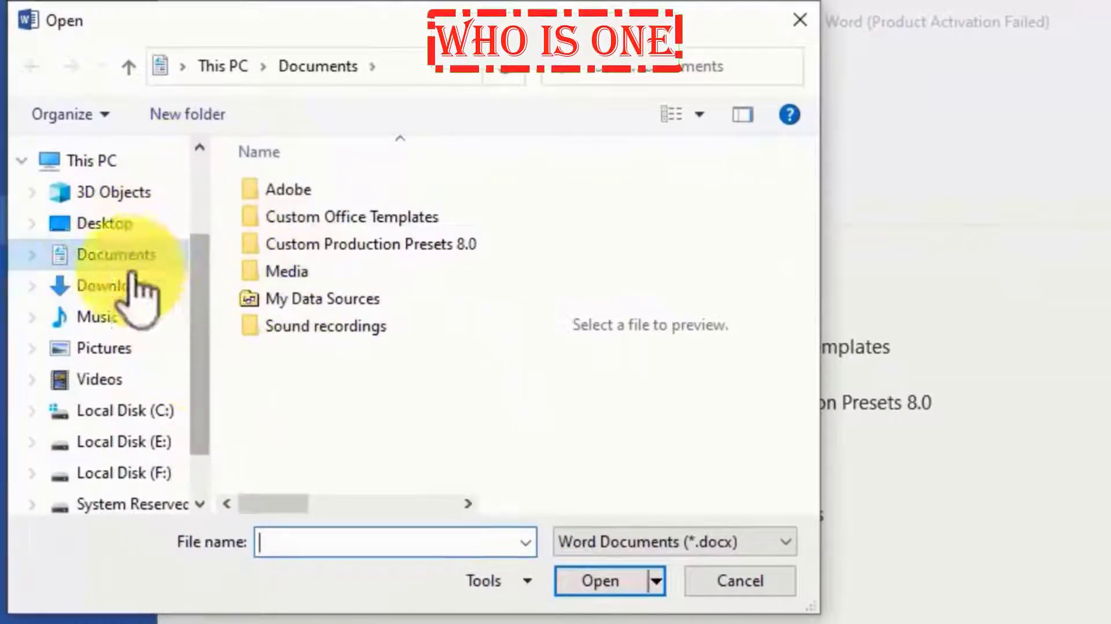
{"action": "left_click", "coordinate": [800, 19]}
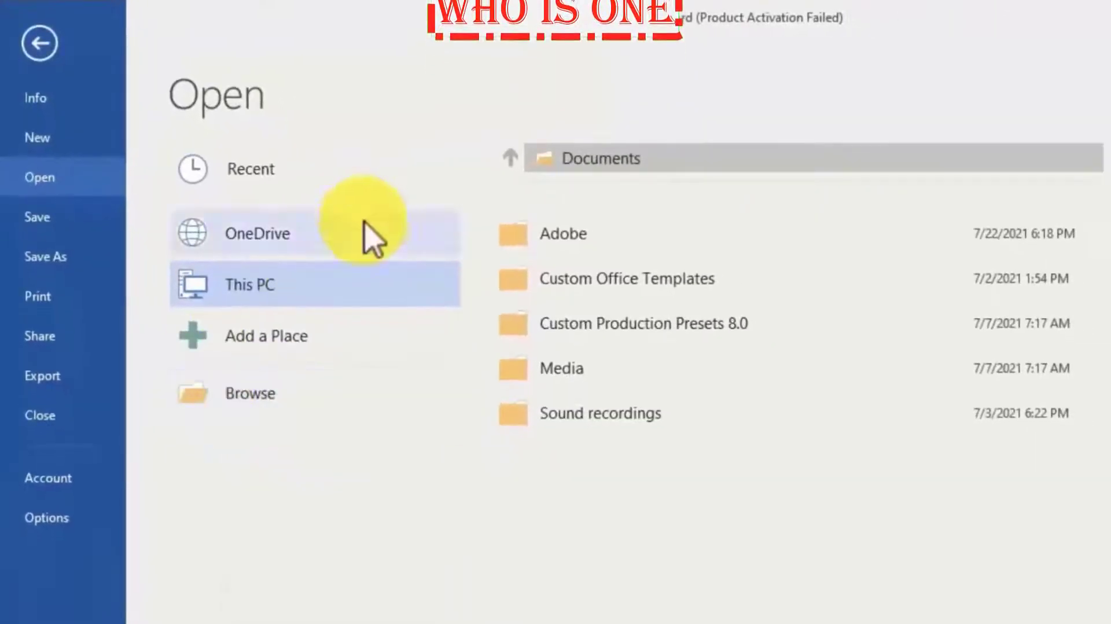
Browse to the Desktop files and open Afghan.docx as read-only.
{"action": "left_click", "coordinate": [263, 390]}
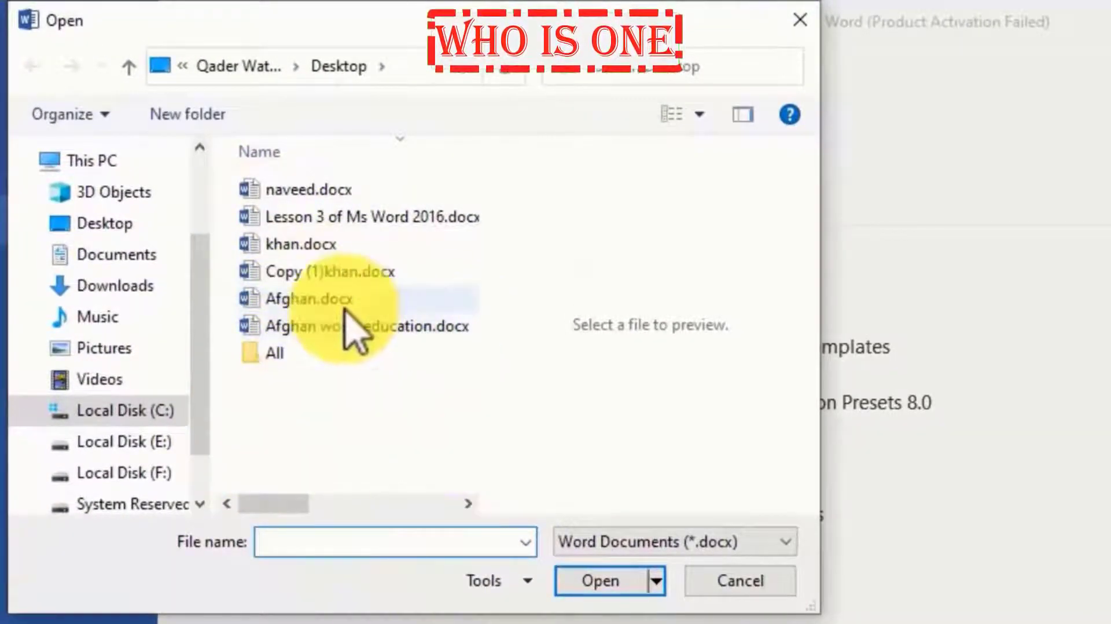
{"action": "left_click", "coordinate": [367, 243]}
{"action": "left_click", "coordinate": [308, 298]}
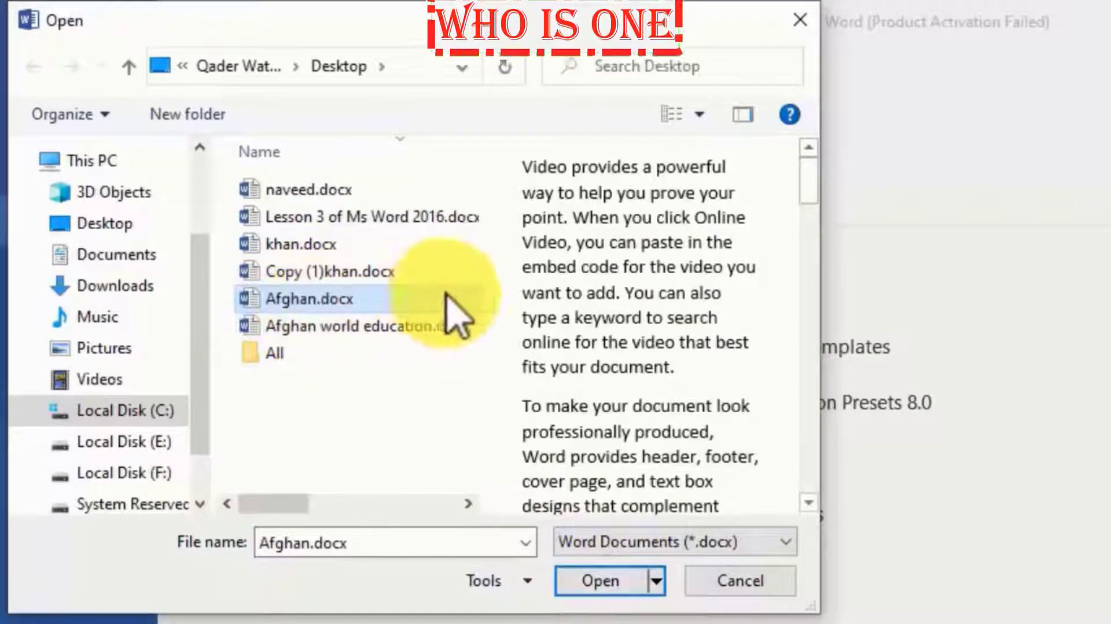
{"action": "left_click", "coordinate": [658, 580]}
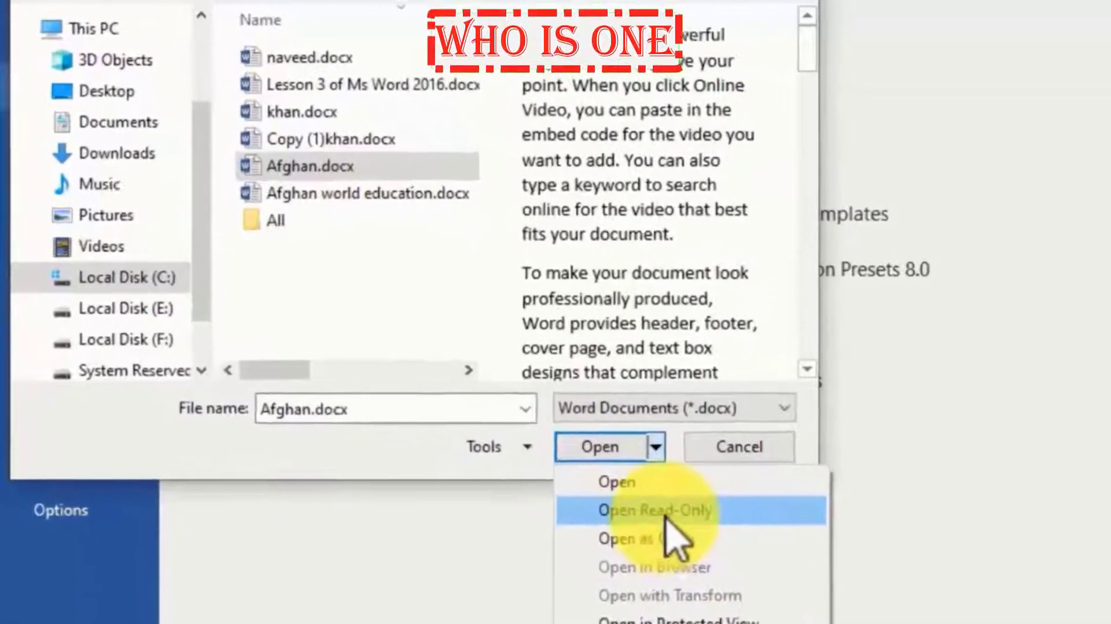
{"action": "left_click", "coordinate": [564, 463]}
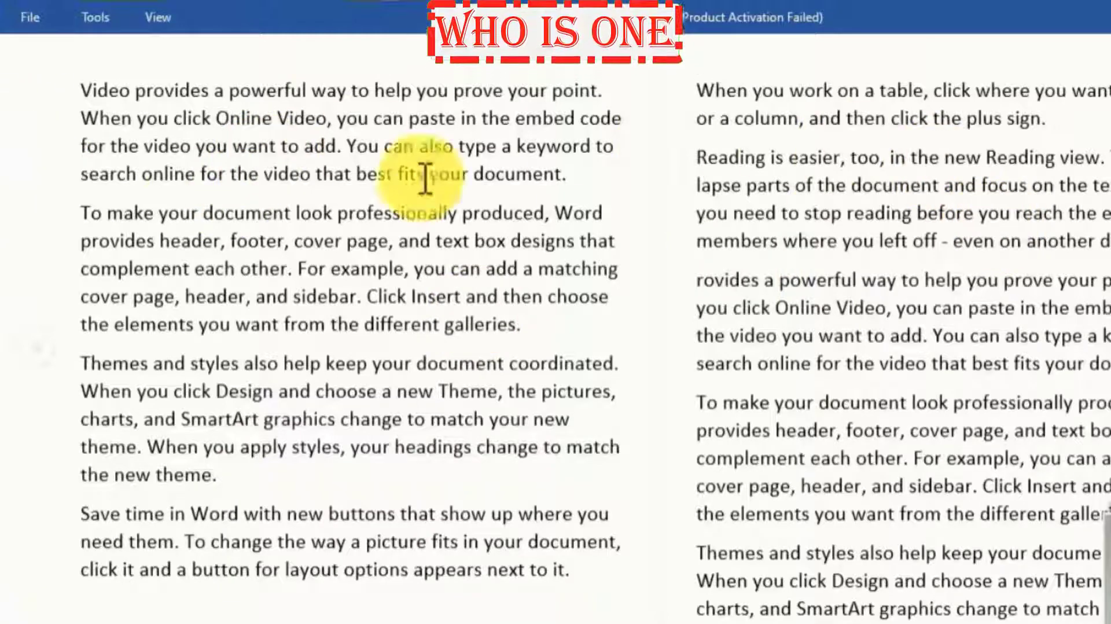
Select the text from the first paragraph into the "Themes and styles" paragraph of the read-only document.
{"action": "left_click_drag", "start_coordinate": [81, 91], "coordinate": [620, 392]}
{"action": "scroll", "coordinate": [370, 324], "scroll_direction": "down", "scroll_amount": 1}
{"action": "scroll", "coordinate": [385, 364], "scroll_direction": "up", "scroll_amount": 1}
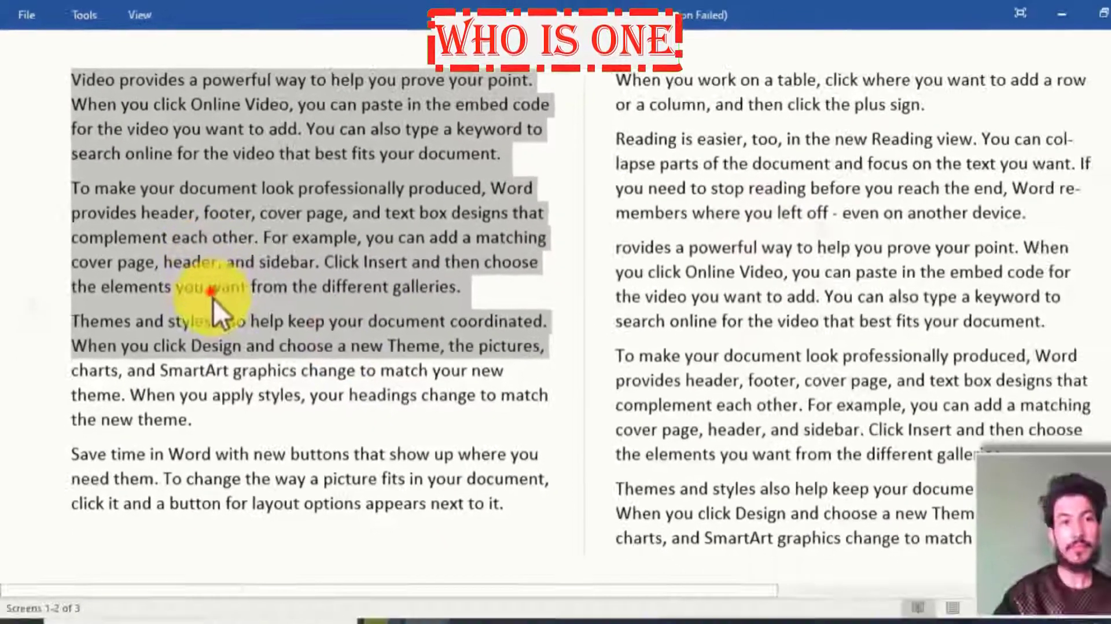
Browse to Afghan.docx on the Desktop again and open it as a copy.
{"action": "left_click", "coordinate": [30, 17]}
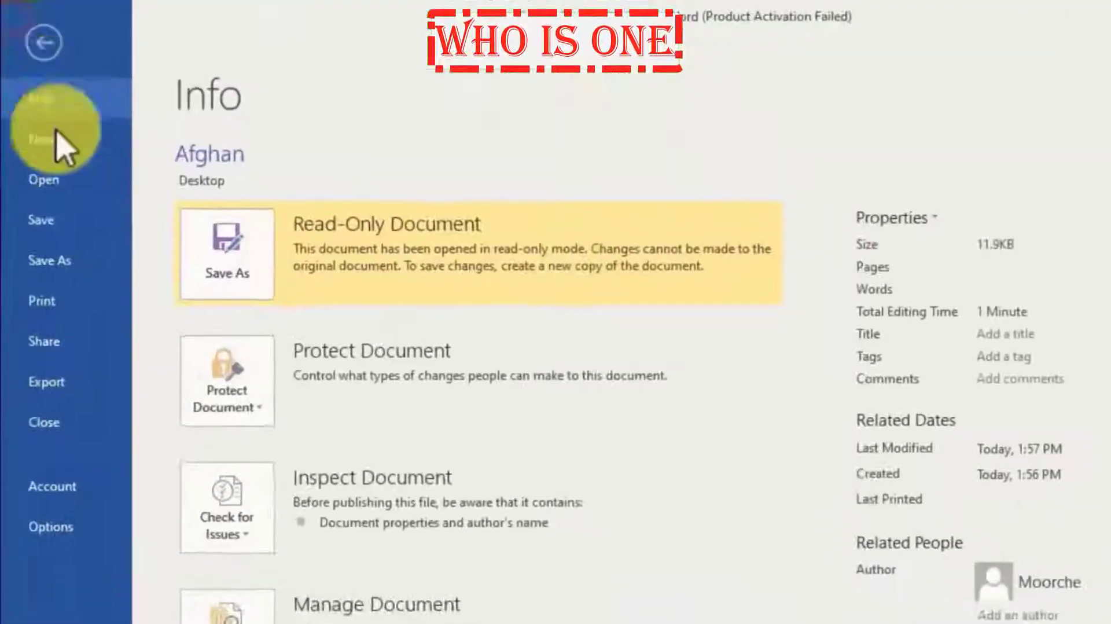
{"action": "left_click", "coordinate": [107, 232]}
{"action": "left_click", "coordinate": [392, 384]}
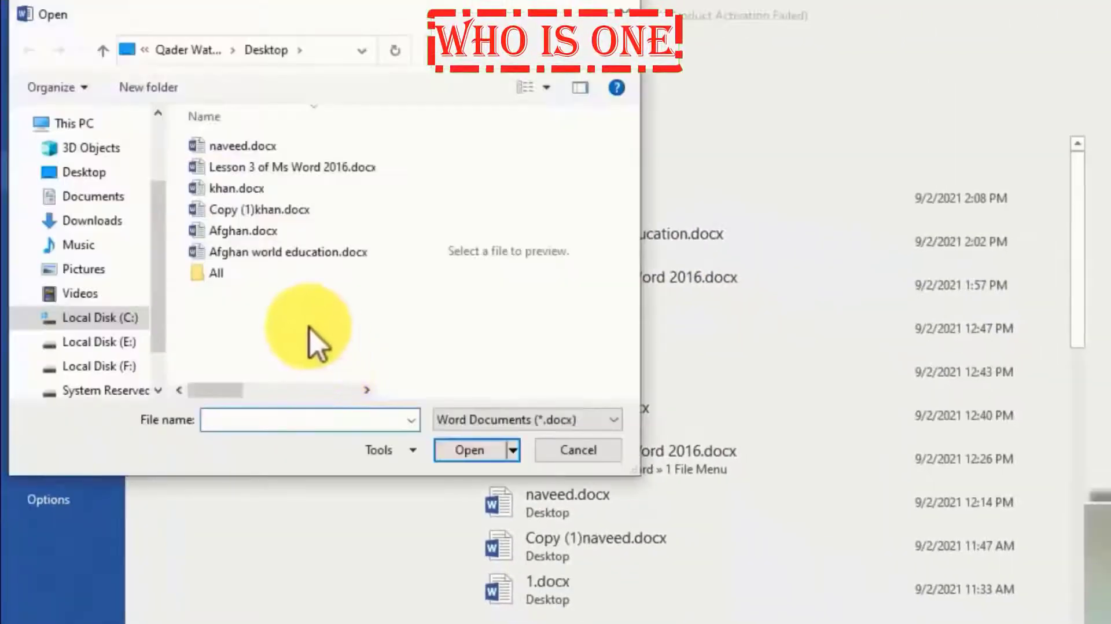
{"action": "left_click", "coordinate": [265, 232]}
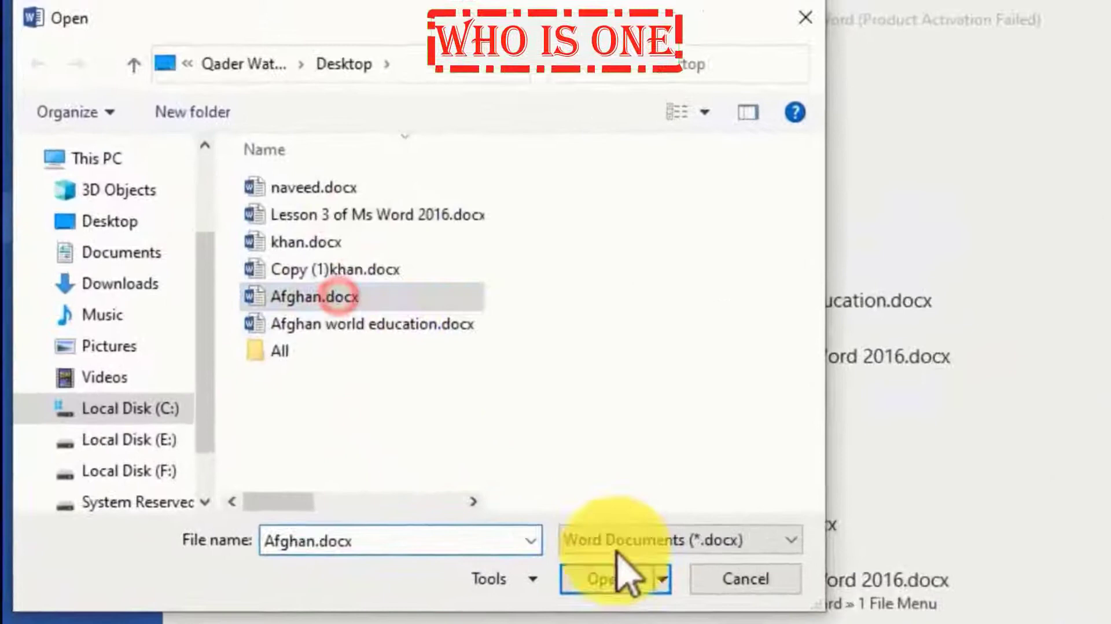
{"action": "left_click", "coordinate": [663, 582]}
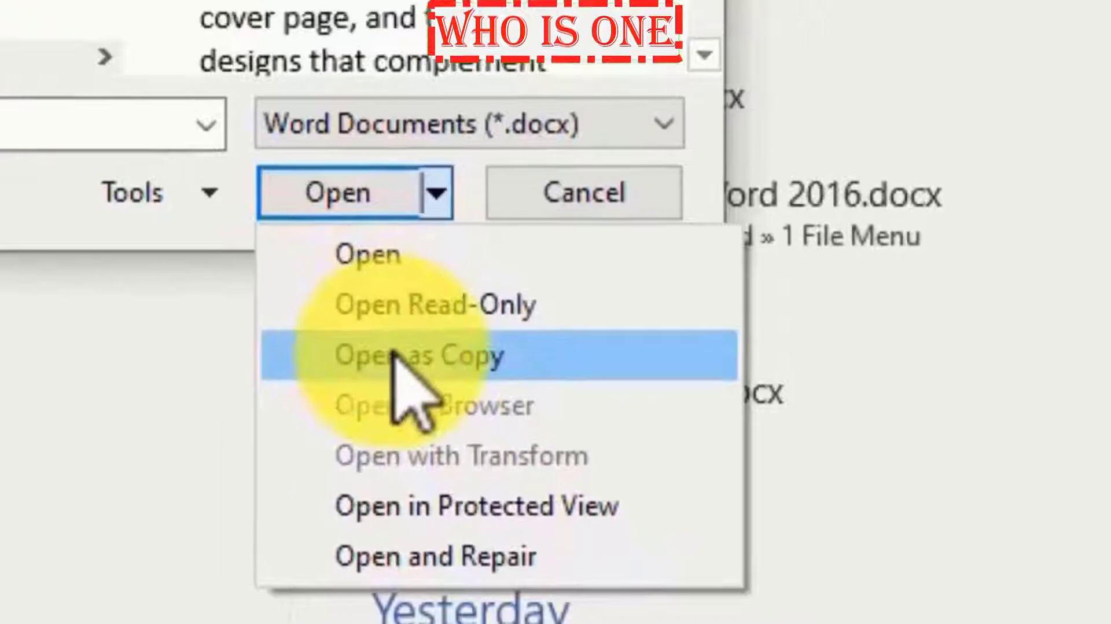
{"action": "left_click", "coordinate": [407, 328]}
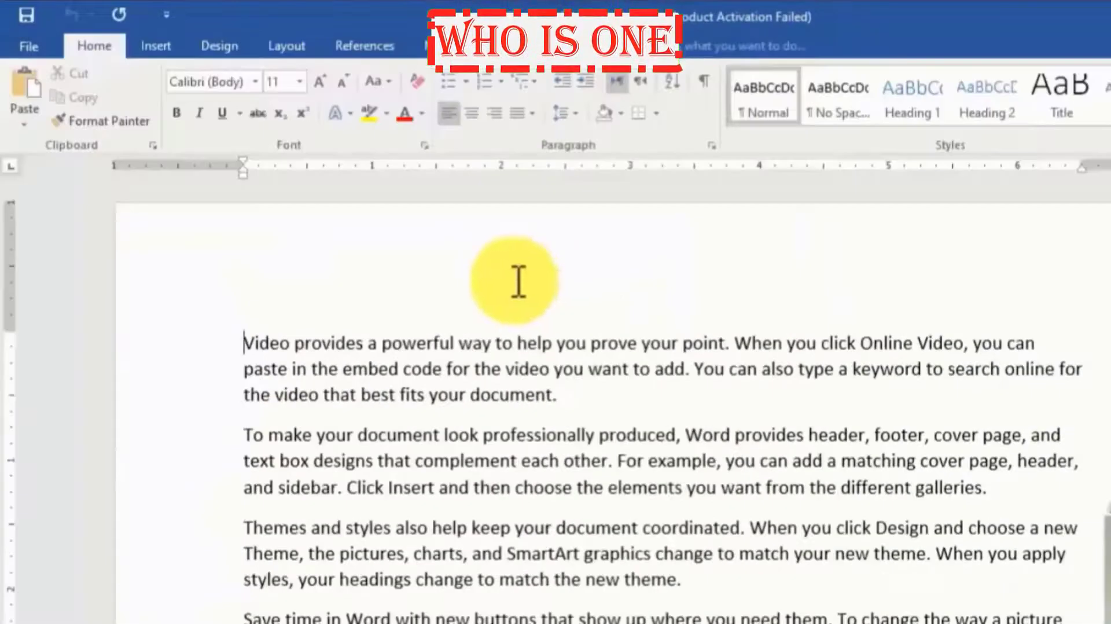
Format the copy's first paragraph, "Video provides a powerful way", with font size 22 and red text.
{"action": "scroll", "coordinate": [290, 272], "scroll_direction": "down", "scroll_amount": 3}
{"action": "scroll", "coordinate": [260, 257], "scroll_direction": "up", "scroll_amount": 2}
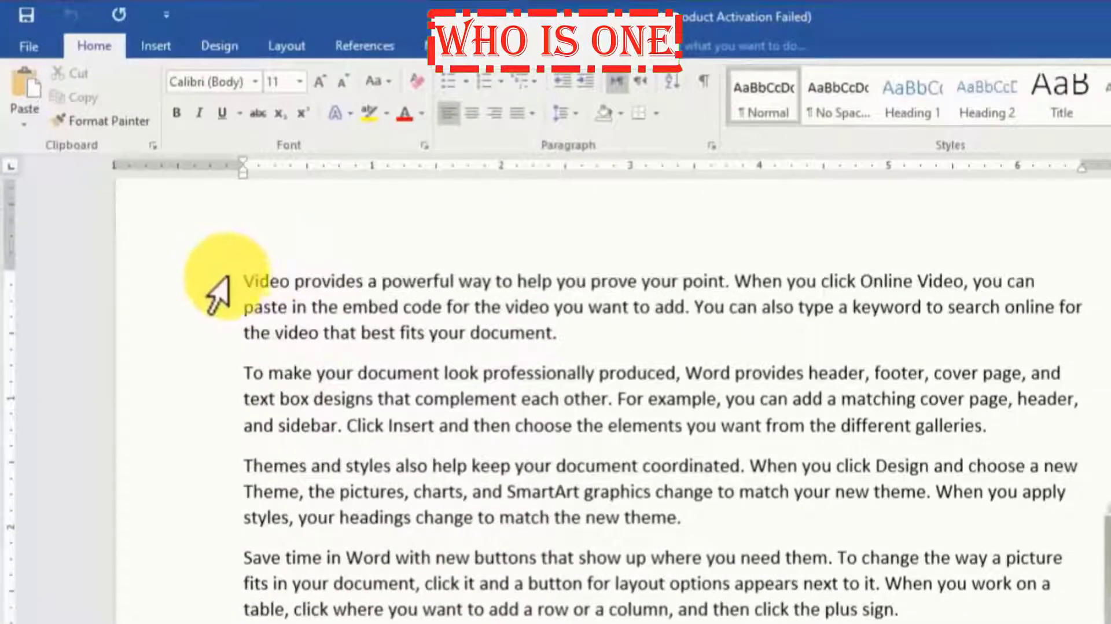
{"action": "left_click_drag", "start_coordinate": [272, 284], "coordinate": [530, 336]}
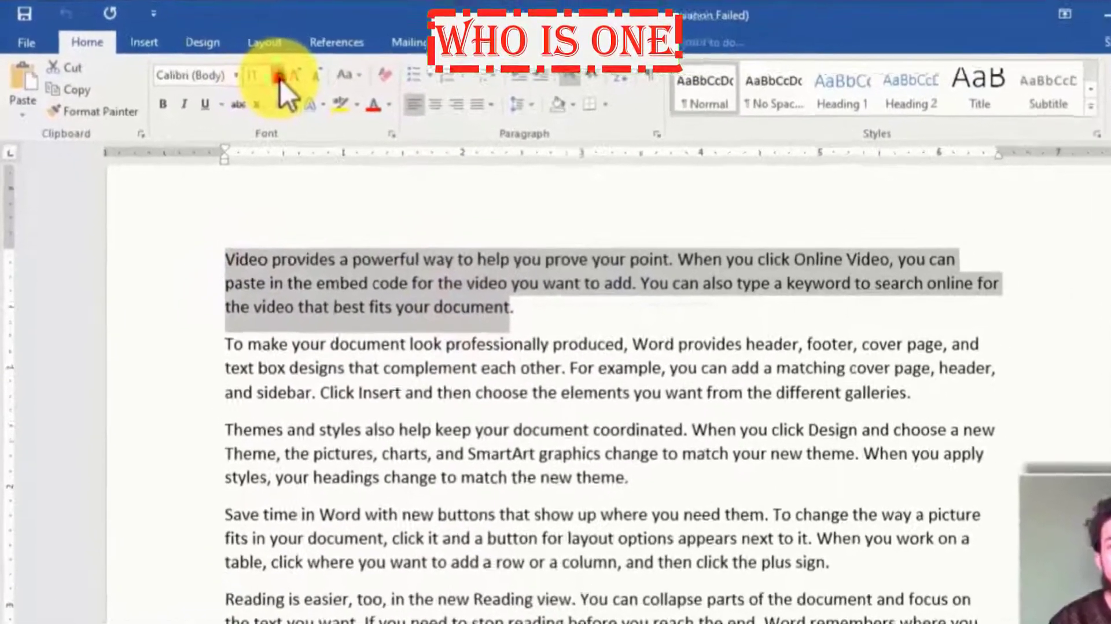
{"action": "left_click", "coordinate": [291, 80]}
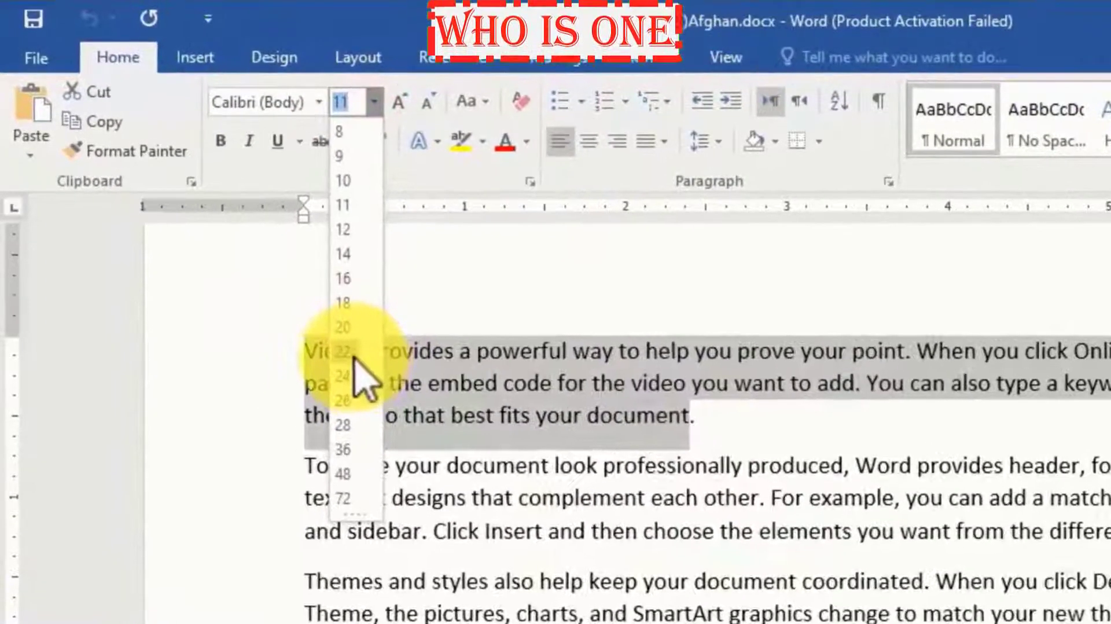
{"action": "left_click", "coordinate": [281, 293]}
{"action": "left_click", "coordinate": [504, 142]}
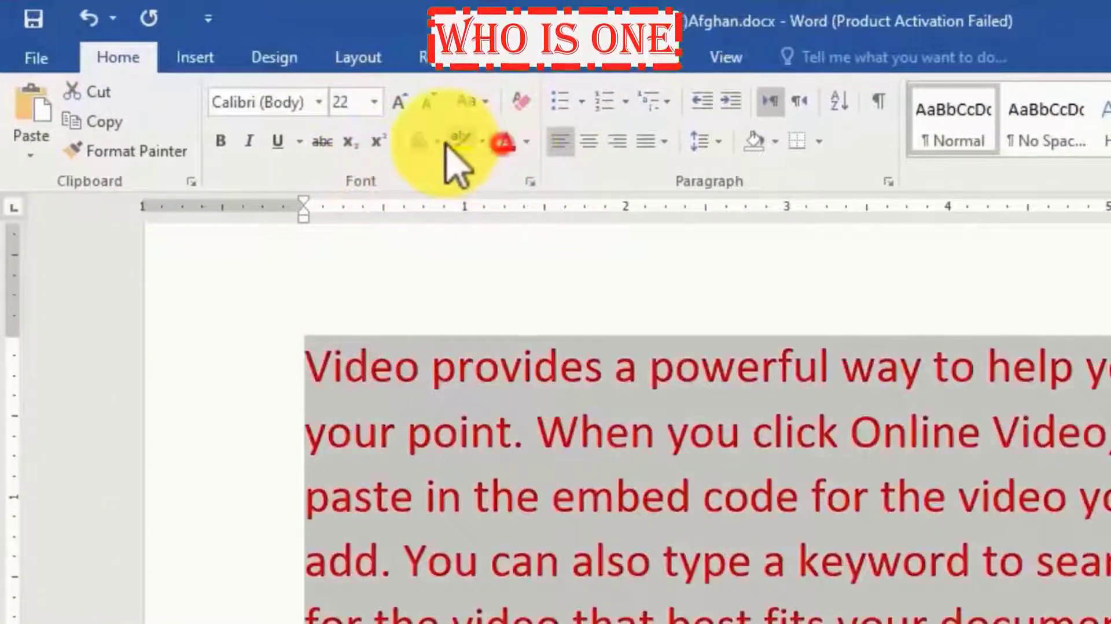
Make the selected first paragraph underlined, bold and italic, and save the copied document.
{"action": "left_click", "coordinate": [278, 141]}
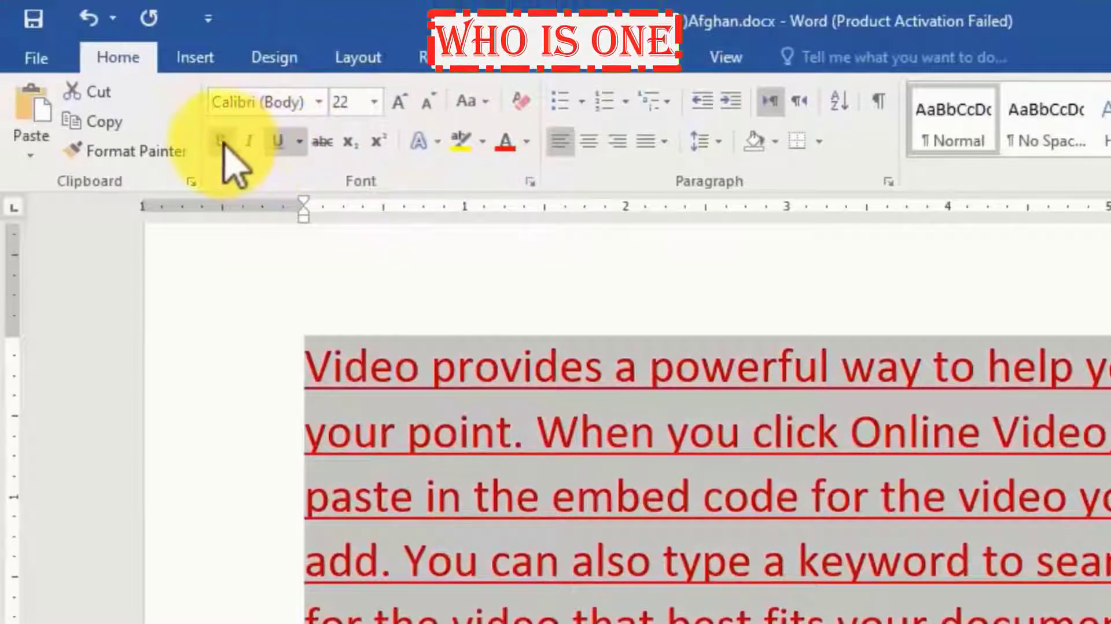
{"action": "left_click", "coordinate": [220, 141]}
{"action": "left_click", "coordinate": [247, 141]}
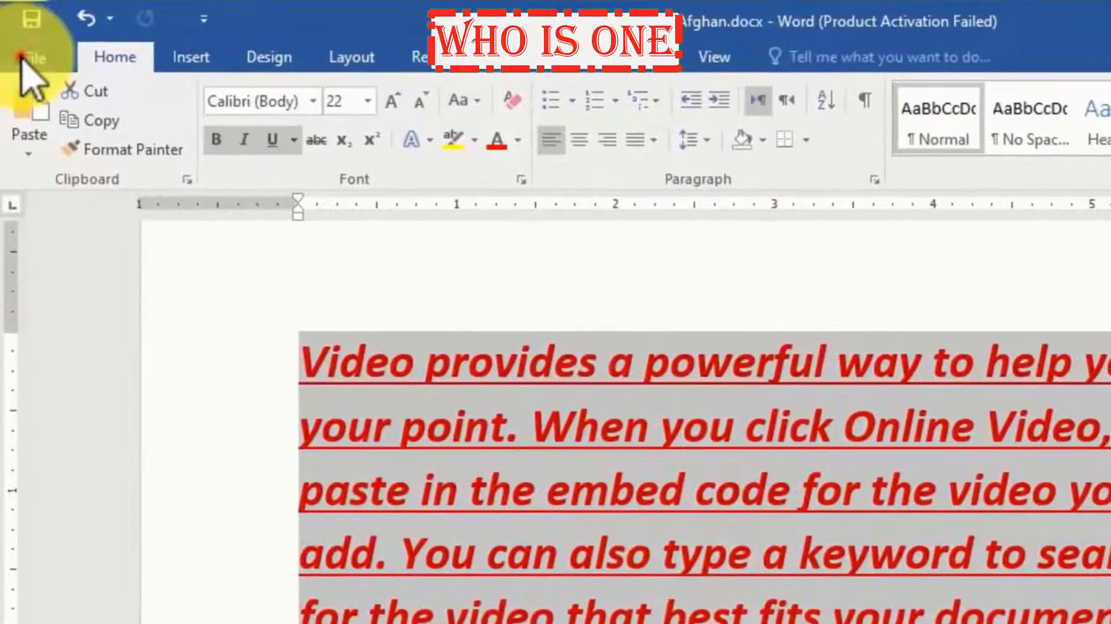
{"action": "left_click", "coordinate": [28, 48]}
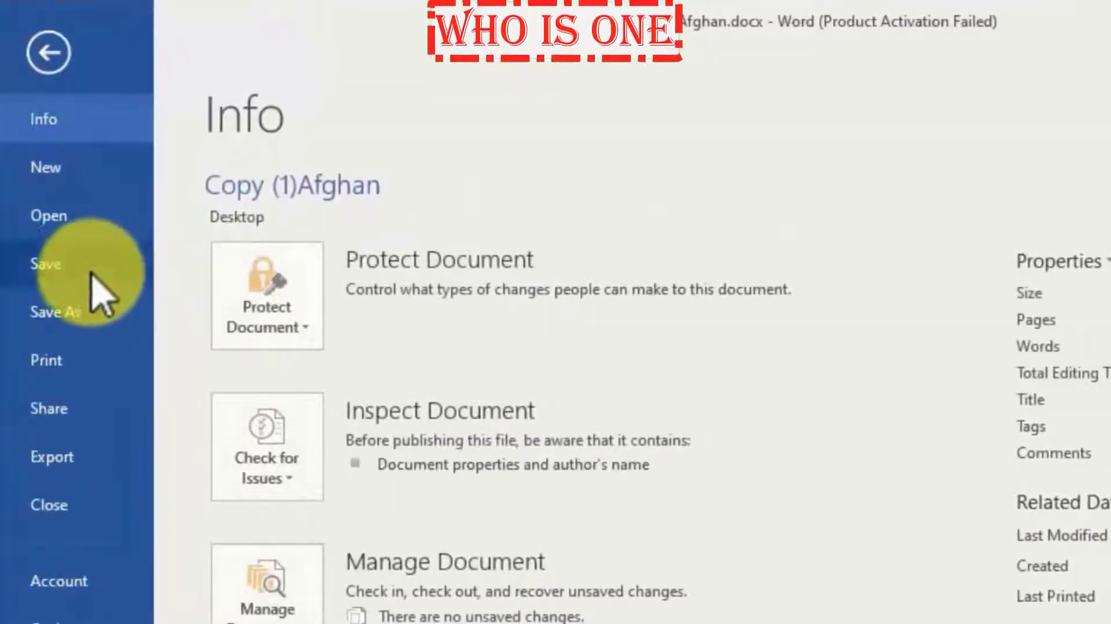
{"action": "left_click", "coordinate": [92, 265]}
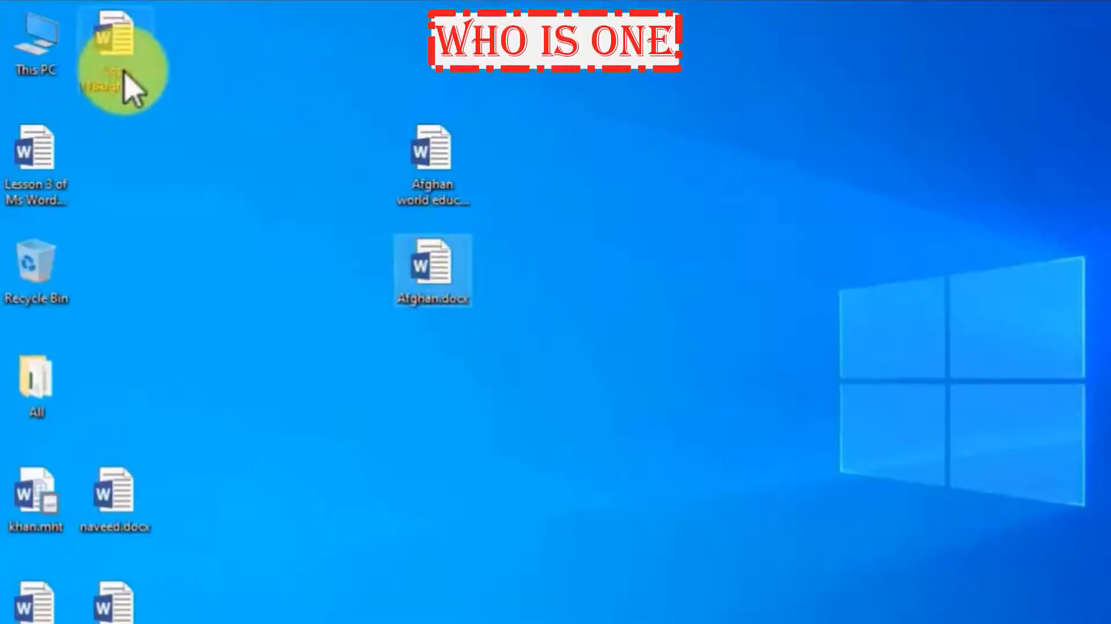
Move Copy (1)Afghan.docx directly below Afghan.docx on the desktop and open both documents.
{"action": "left_click_drag", "start_coordinate": [125, 76], "coordinate": [441, 414]}
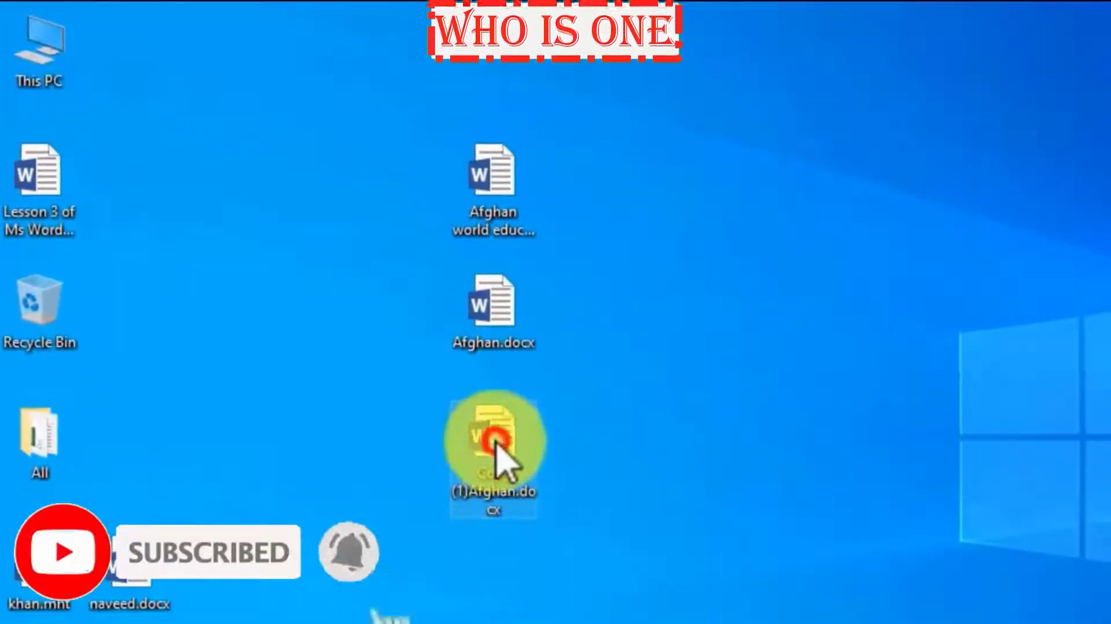
{"action": "double_click", "coordinate": [495, 446]}
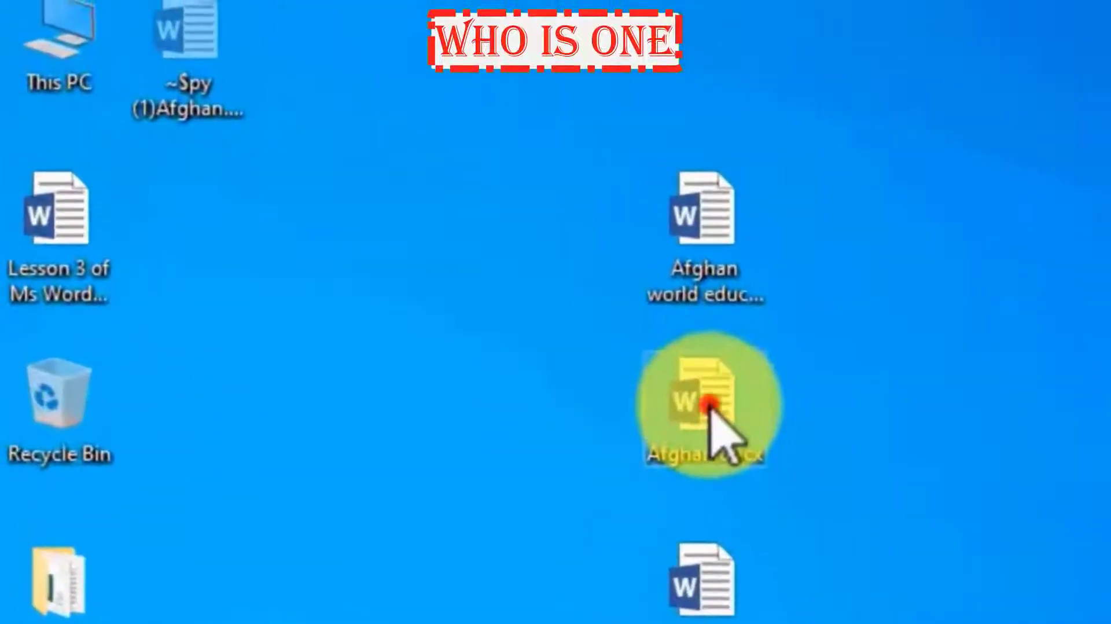
{"action": "double_click", "coordinate": [623, 367]}
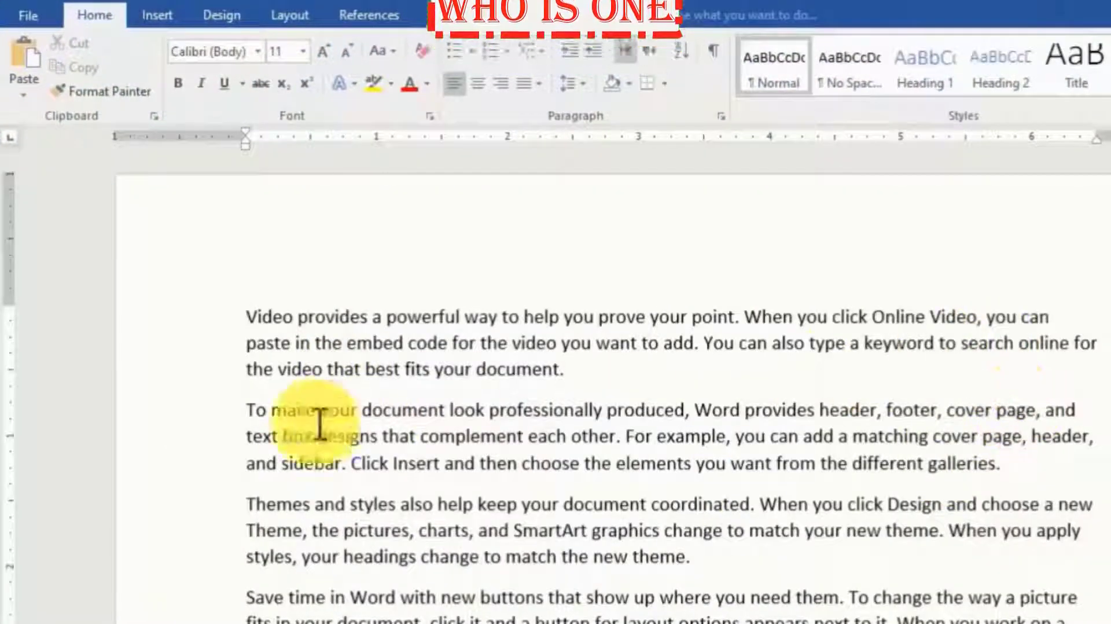
Browse to Afghan.docx on the Desktop from the open document and open it as another copy.
{"action": "left_click", "coordinate": [23, 16]}
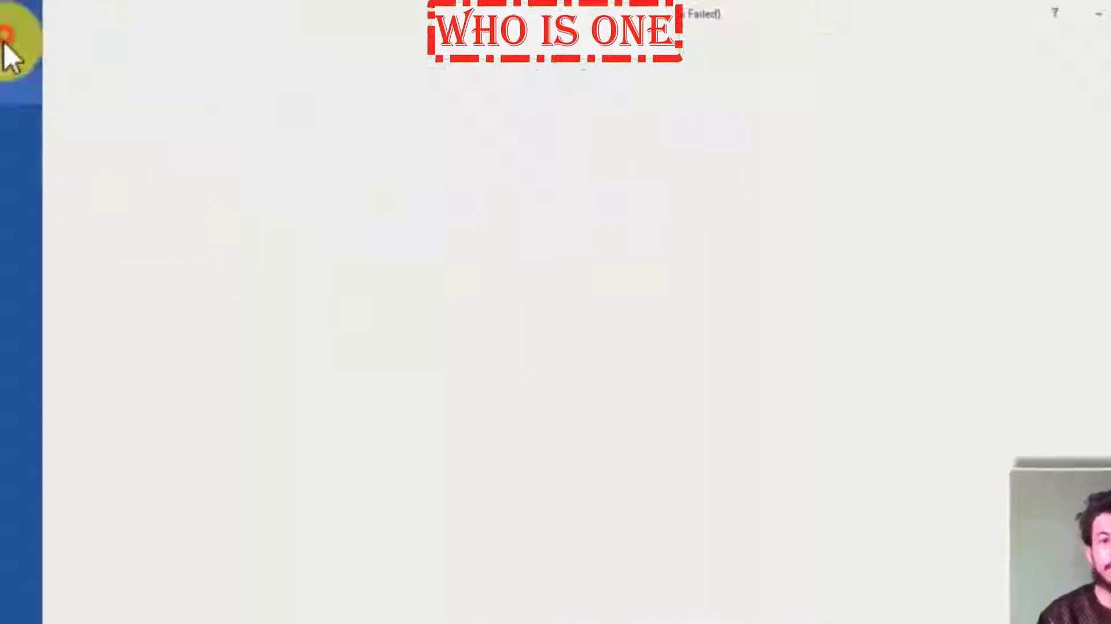
{"action": "left_click", "coordinate": [40, 176]}
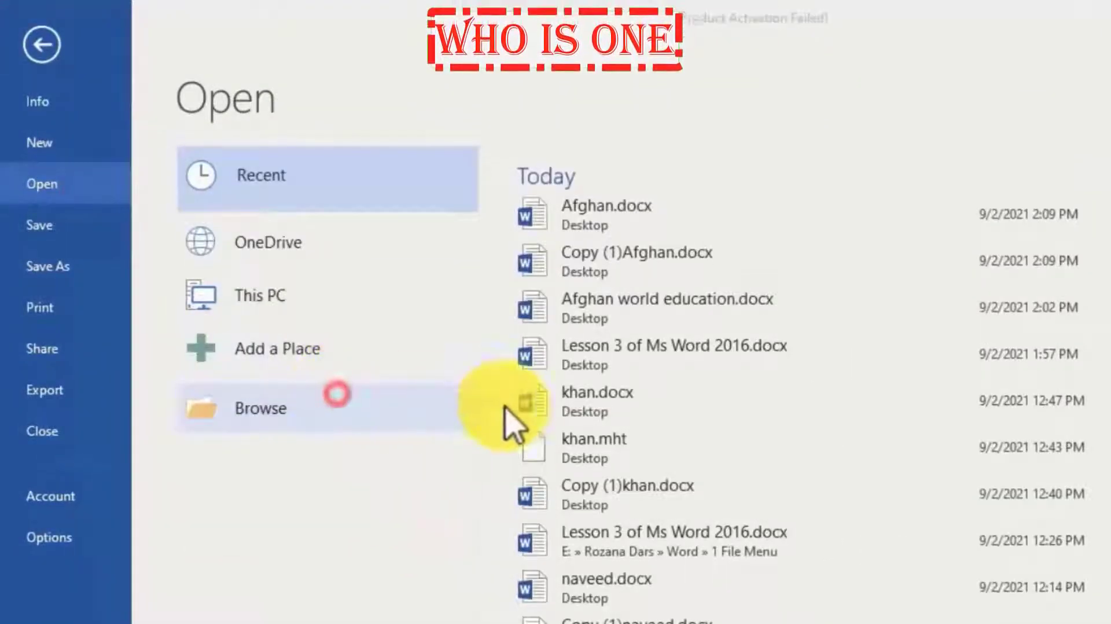
{"action": "left_click", "coordinate": [337, 394]}
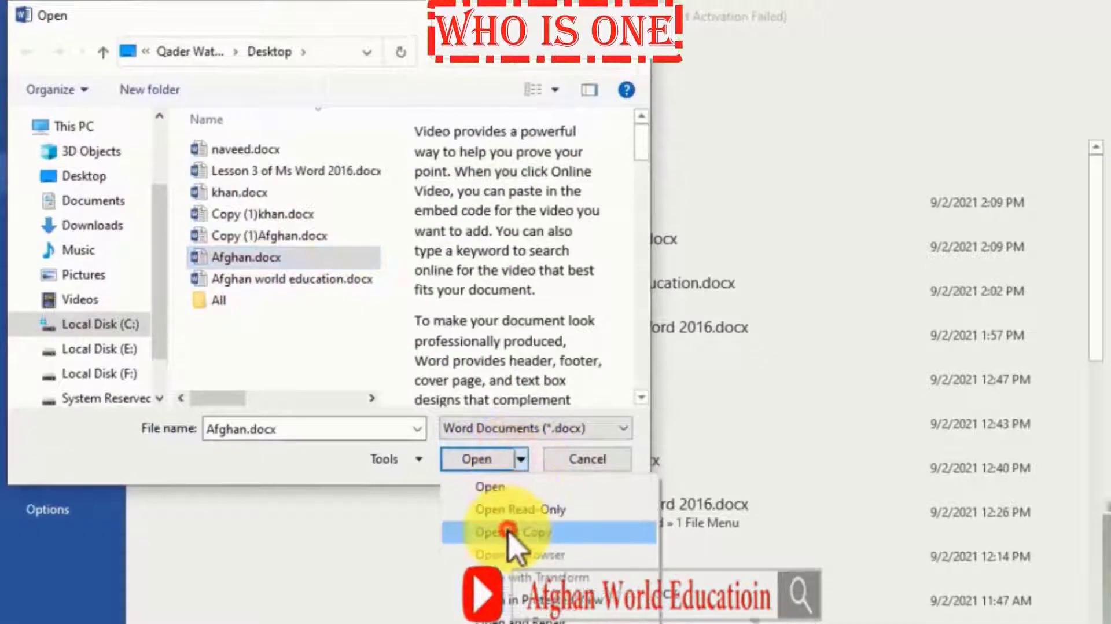
{"action": "left_click", "coordinate": [509, 532]}
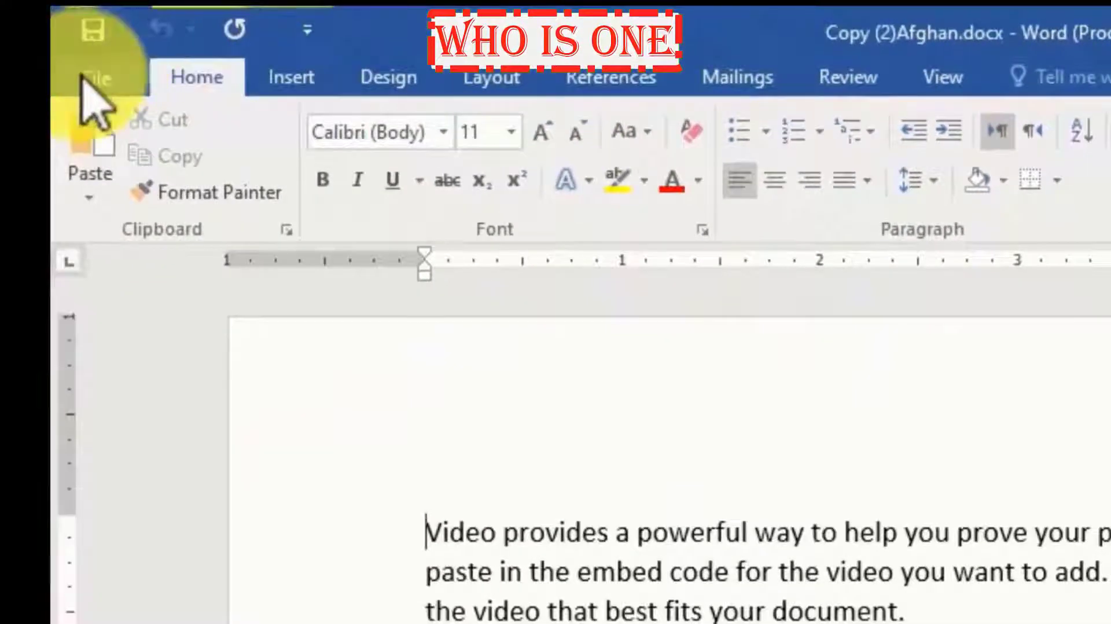
Browse to Copy (1)Afghan.docx on the Desktop and open that file as a copy.
{"action": "left_click", "coordinate": [82, 79]}
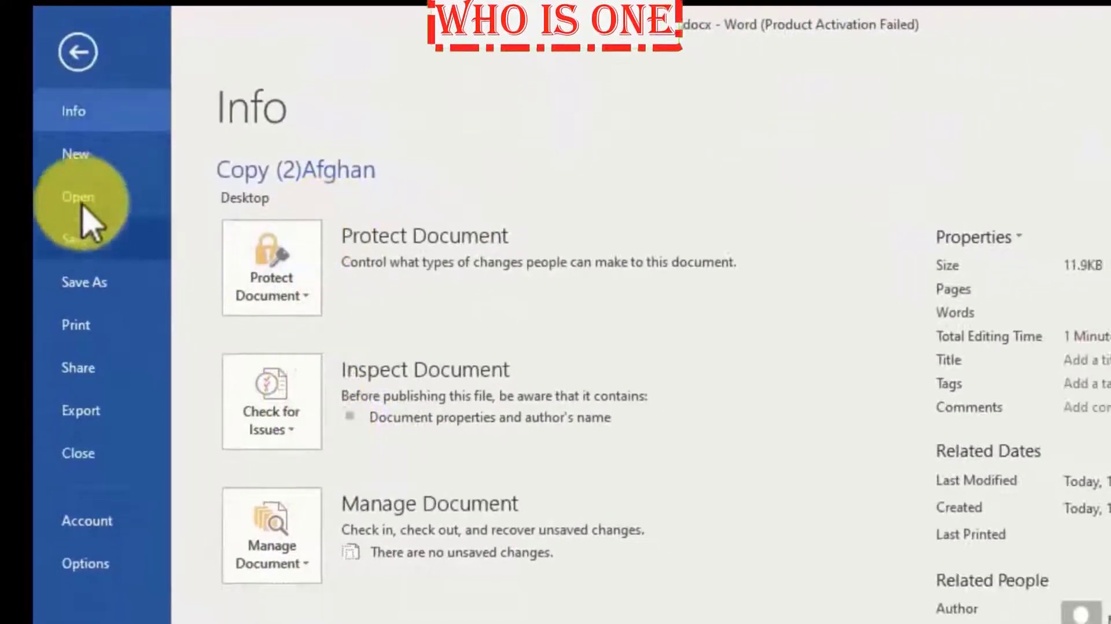
{"action": "left_click", "coordinate": [81, 198]}
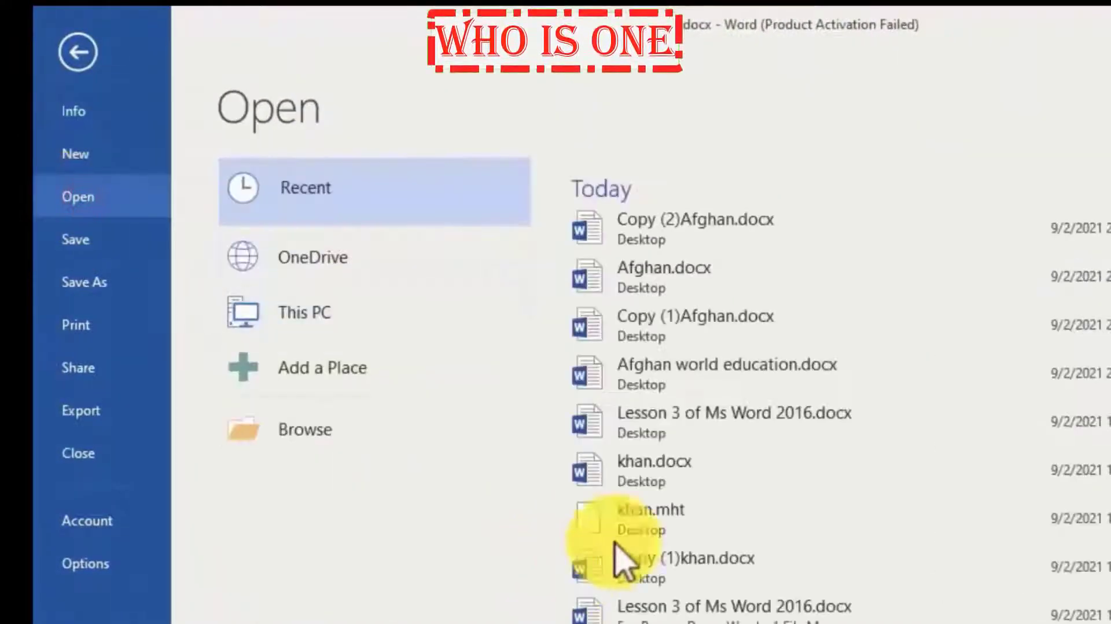
{"action": "left_click", "coordinate": [347, 425]}
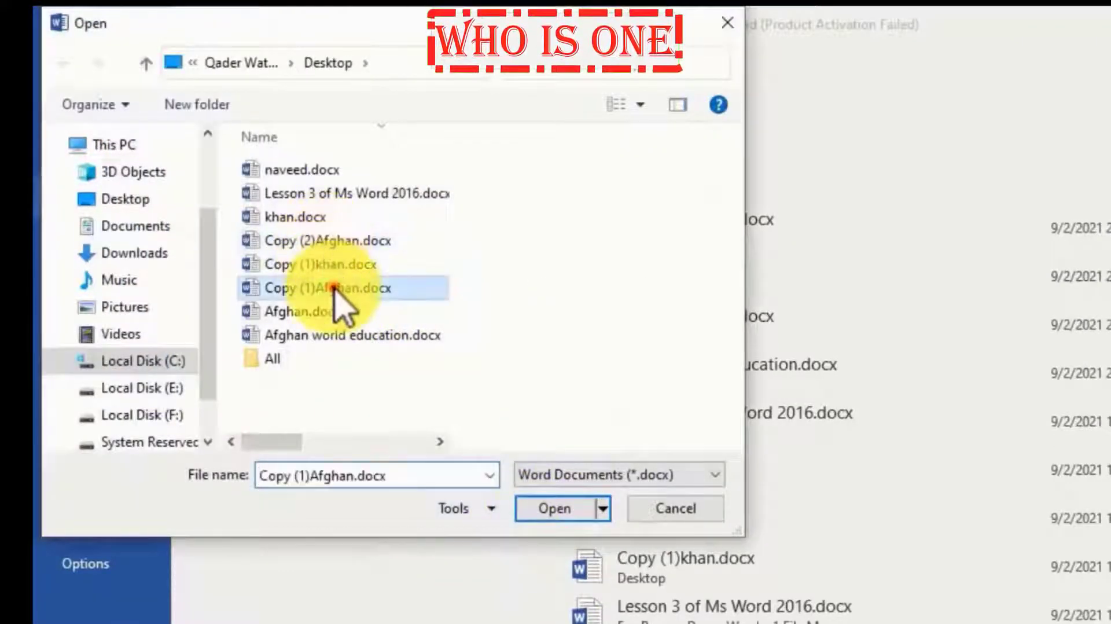
{"action": "left_click", "coordinate": [603, 508]}
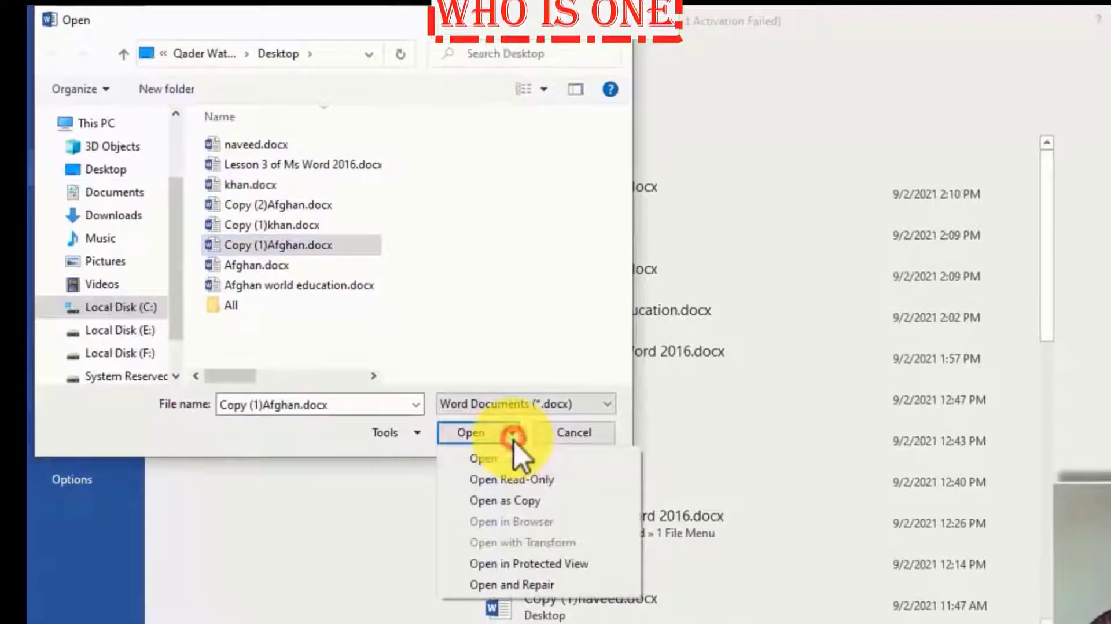
{"action": "left_click", "coordinate": [521, 501]}
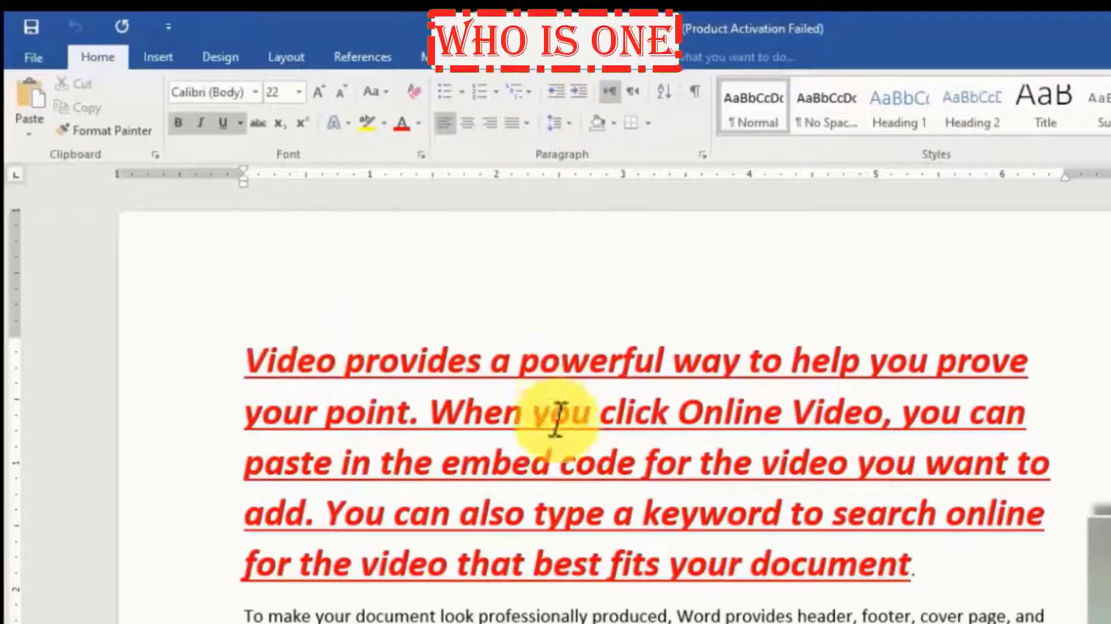
Browse to Afghan.docx on the Desktop, examine its opening options, and return to the document without opening it.
{"action": "left_click", "coordinate": [32, 57]}
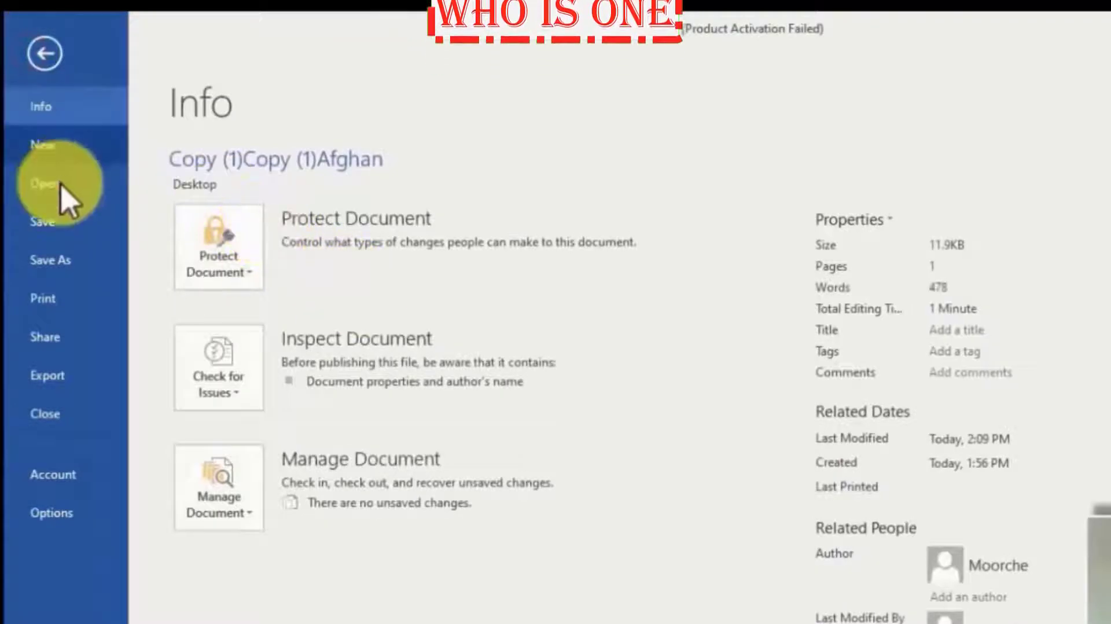
{"action": "left_click", "coordinate": [55, 183]}
{"action": "left_click", "coordinate": [334, 394]}
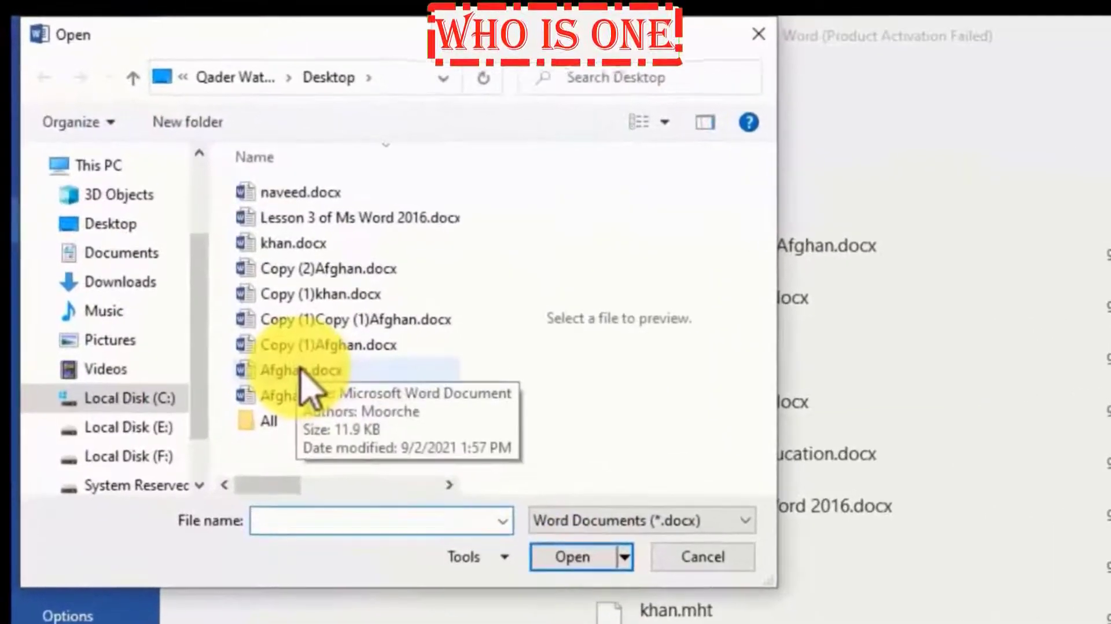
{"action": "left_click", "coordinate": [226, 284]}
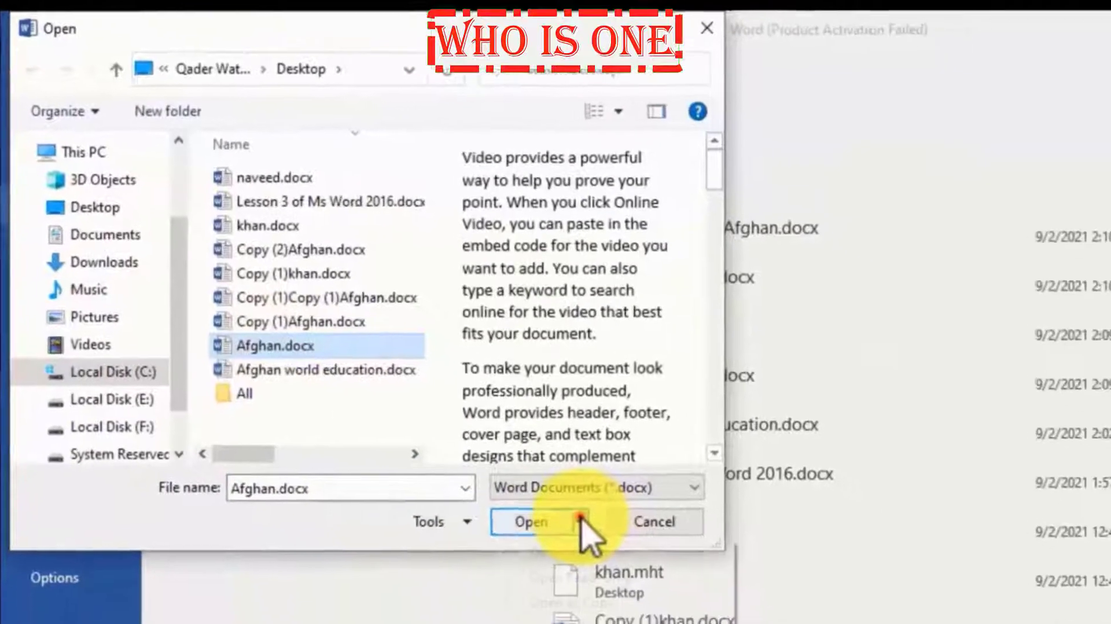
{"action": "left_click", "coordinate": [581, 521]}
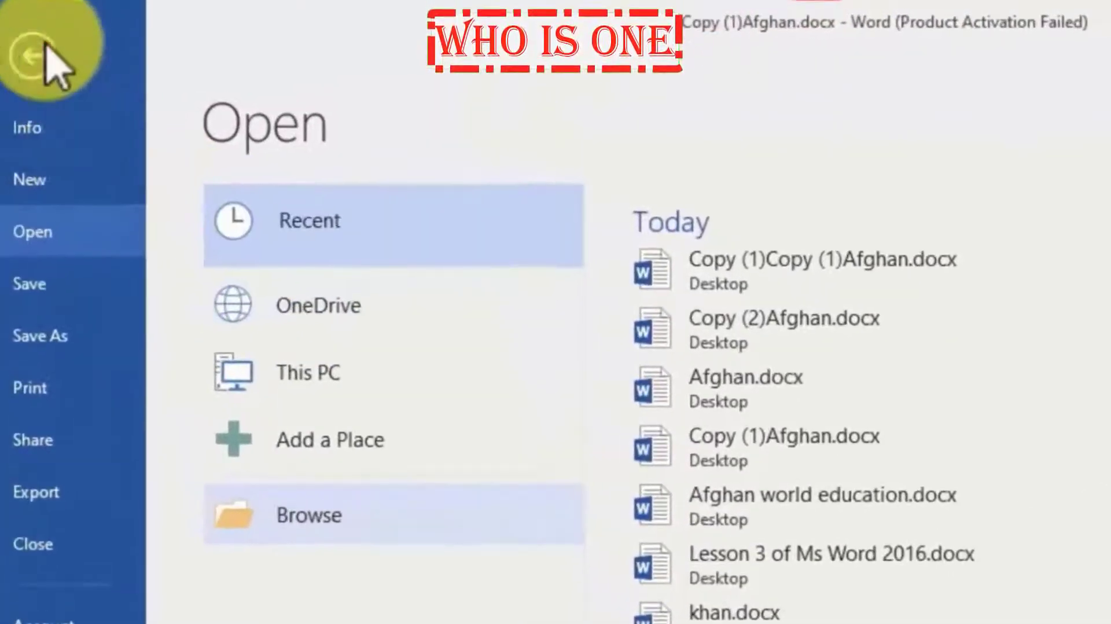
{"action": "left_click", "coordinate": [47, 49]}
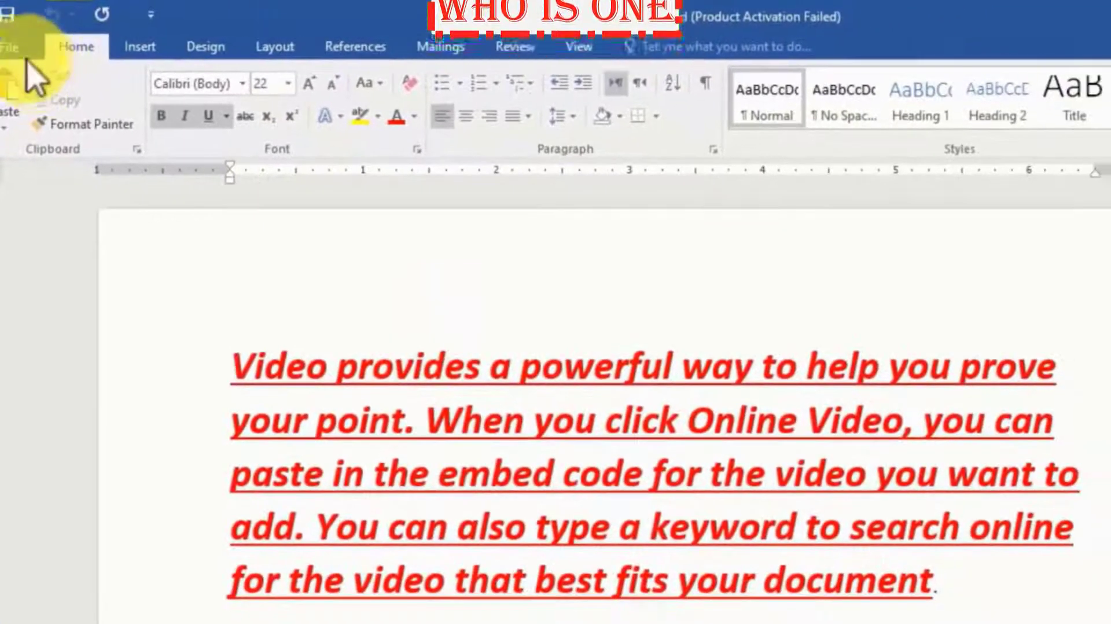
Start saving the document to the Desktop with the Single File Web Page (*.mht;*.mhtml) file type.
{"action": "left_click", "coordinate": [22, 51]}
{"action": "left_click", "coordinate": [29, 262]}
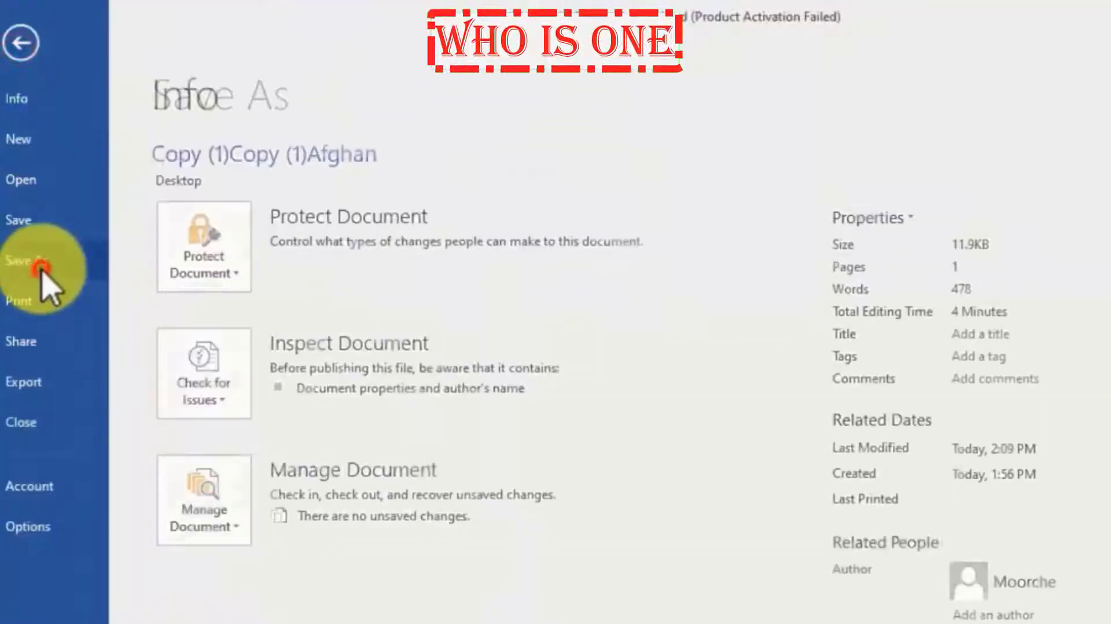
{"action": "left_click", "coordinate": [529, 205]}
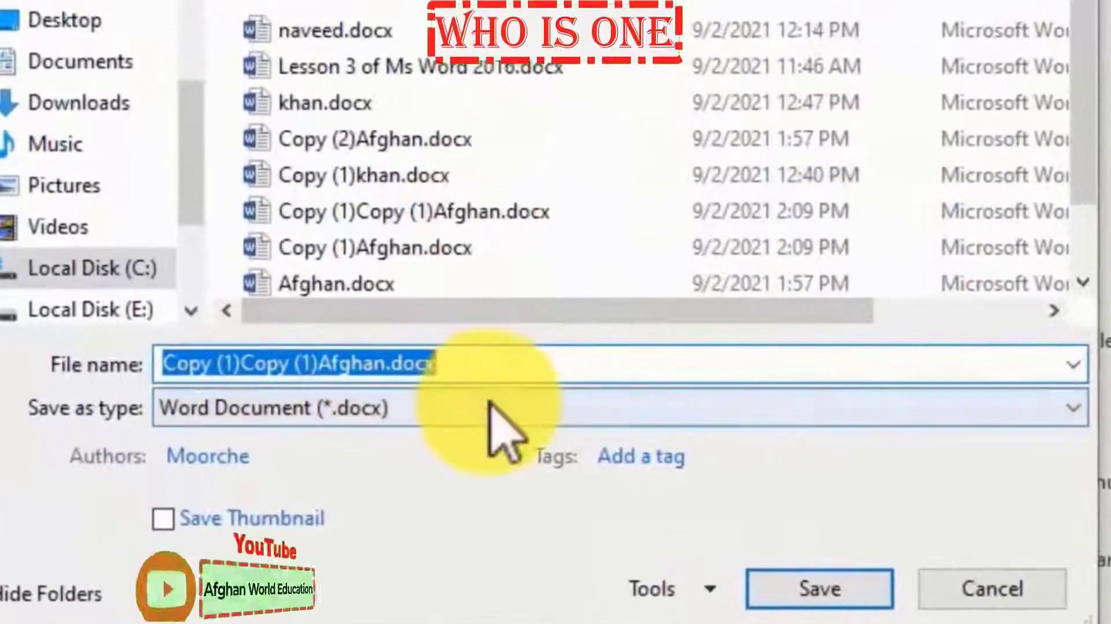
{"action": "left_click", "coordinate": [476, 394]}
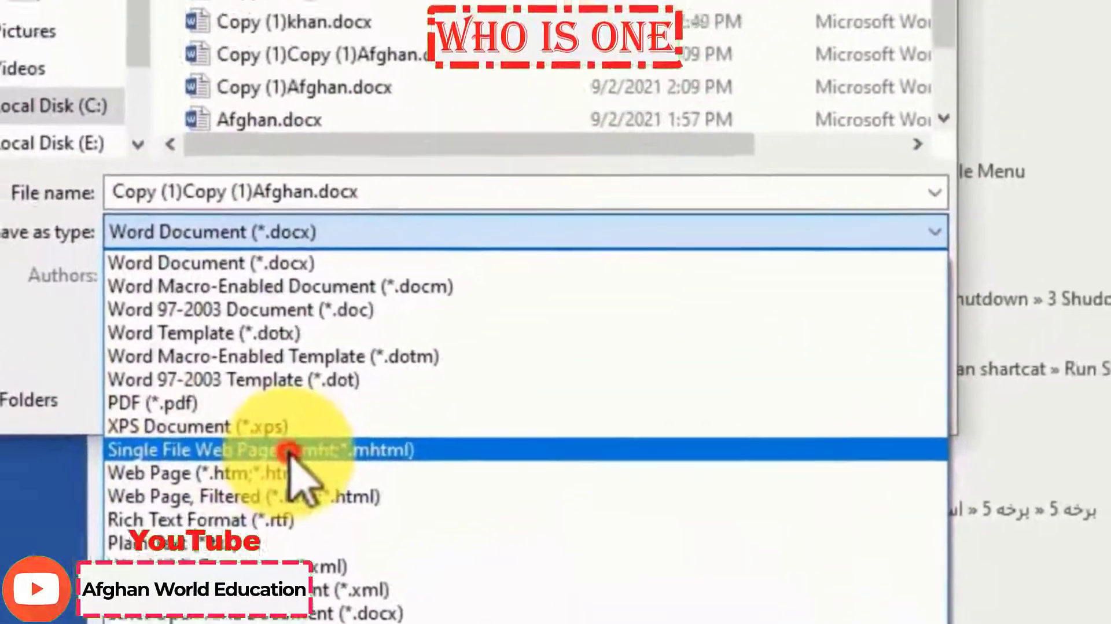
{"action": "left_click", "coordinate": [171, 402]}
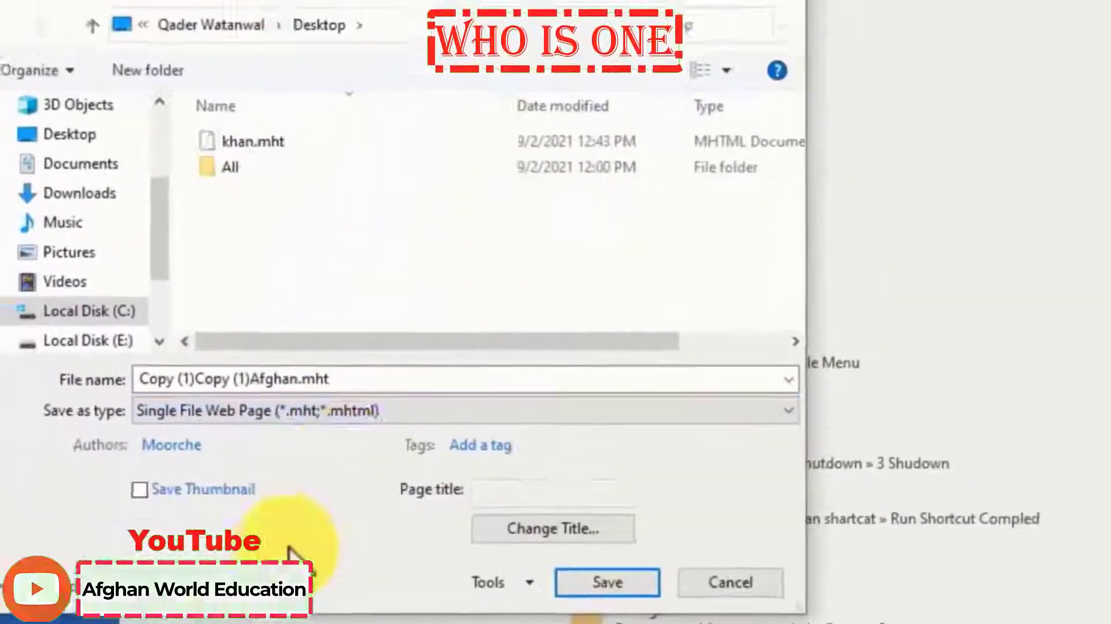
Replace the suggested file name with the account owner's first name and save the web page.
{"action": "left_click", "coordinate": [351, 410]}
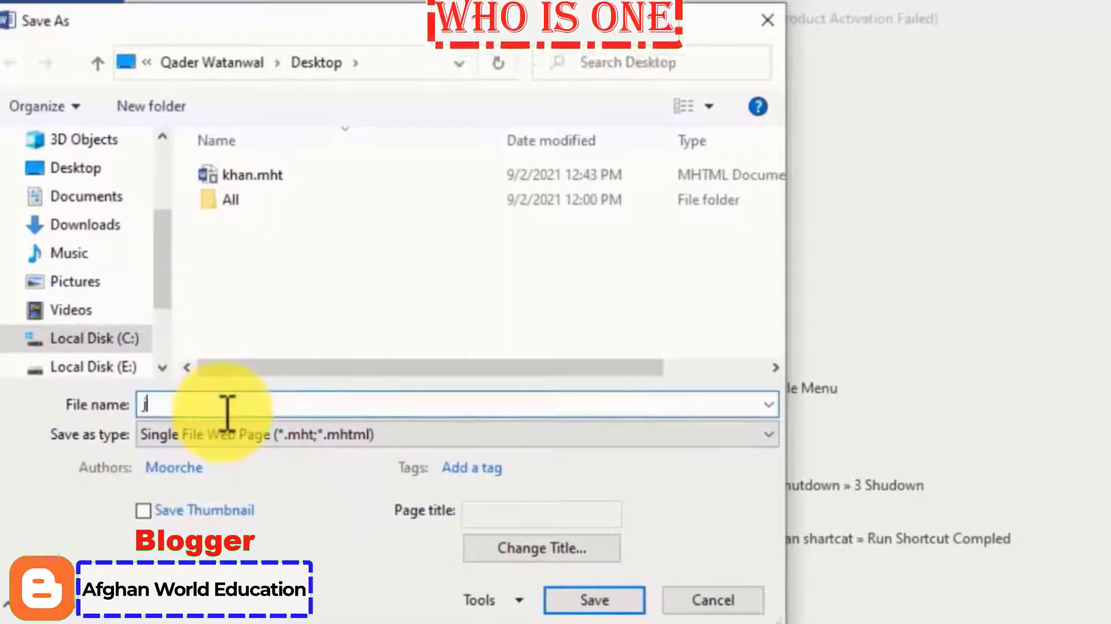
{"action": "key", "text": "BackSpace"}
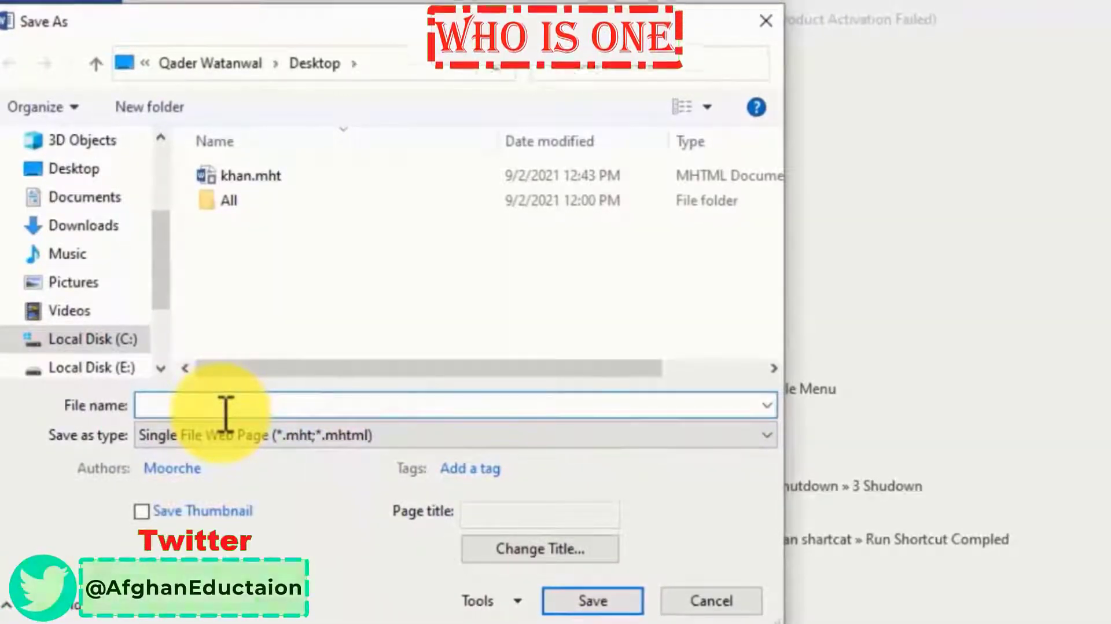
{"action": "type", "text": "Qader"}
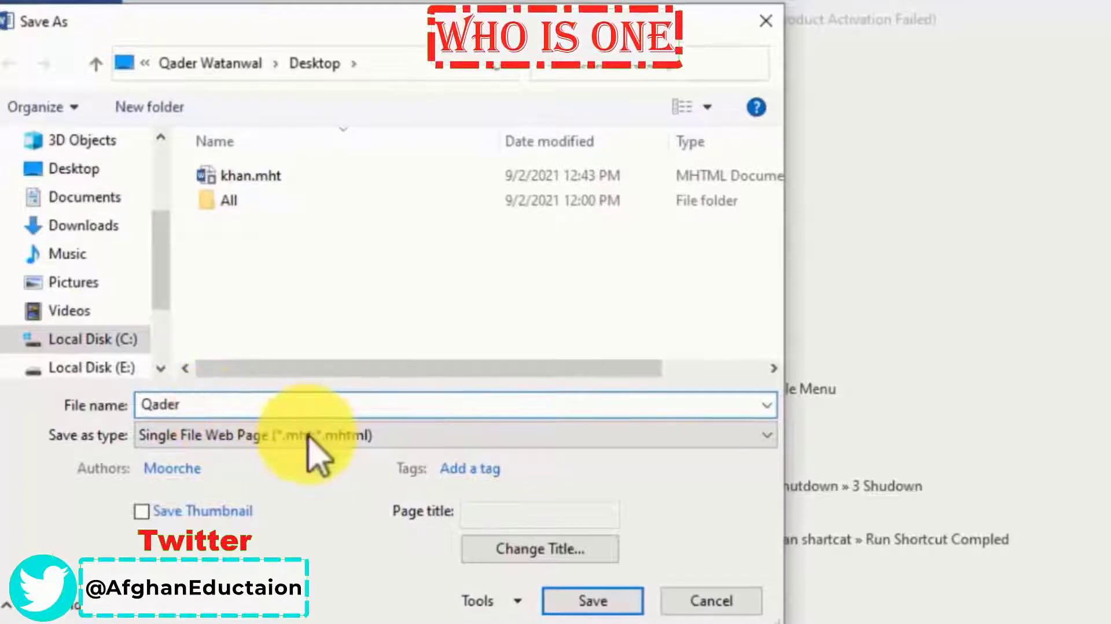
{"action": "left_click", "coordinate": [593, 601]}
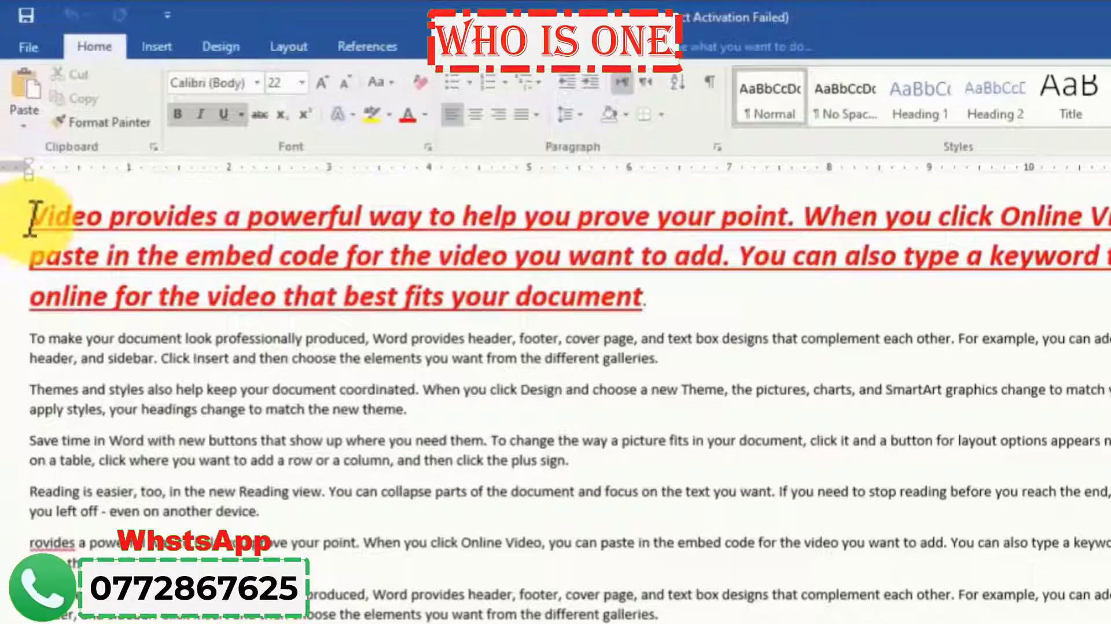
Examine the document's web layout, selecting text from the first paragraph onward and clearing the selection.
{"action": "left_click_drag", "start_coordinate": [35, 219], "coordinate": [288, 542]}
{"action": "scroll", "coordinate": [509, 526], "scroll_direction": "down", "scroll_amount": 3}
{"action": "left_click", "coordinate": [508, 524]}
{"action": "scroll", "coordinate": [264, 434], "scroll_direction": "down", "scroll_amount": 1}
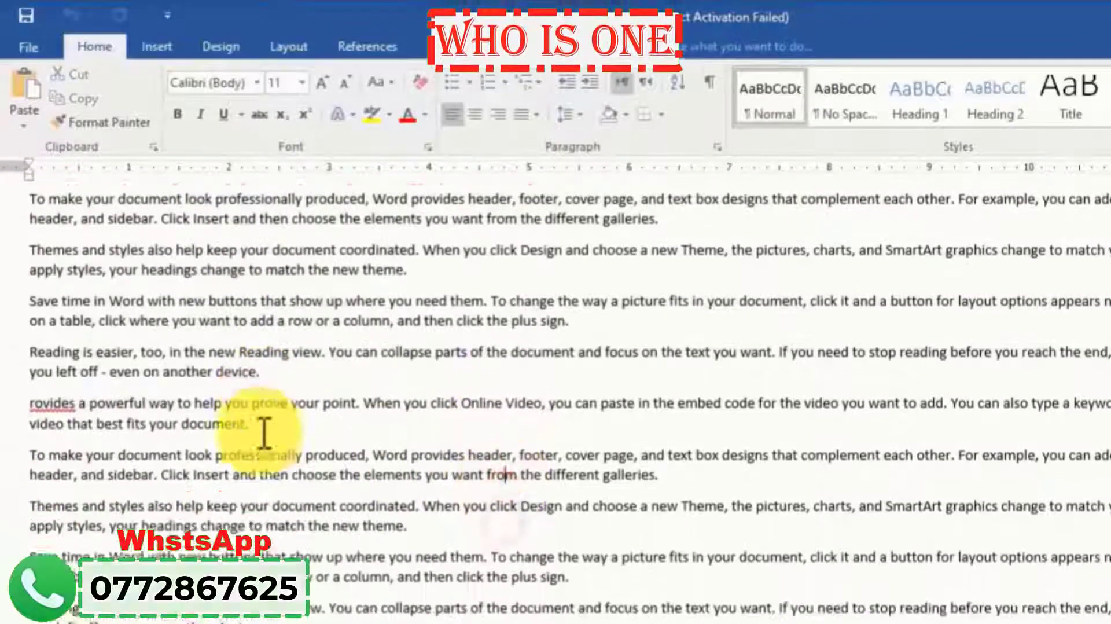
{"action": "scroll", "coordinate": [264, 433], "scroll_direction": "up", "scroll_amount": 3}
{"action": "scroll", "coordinate": [264, 434], "scroll_direction": "down", "scroll_amount": 3}
{"action": "scroll", "coordinate": [264, 433], "scroll_direction": "up", "scroll_amount": 4}
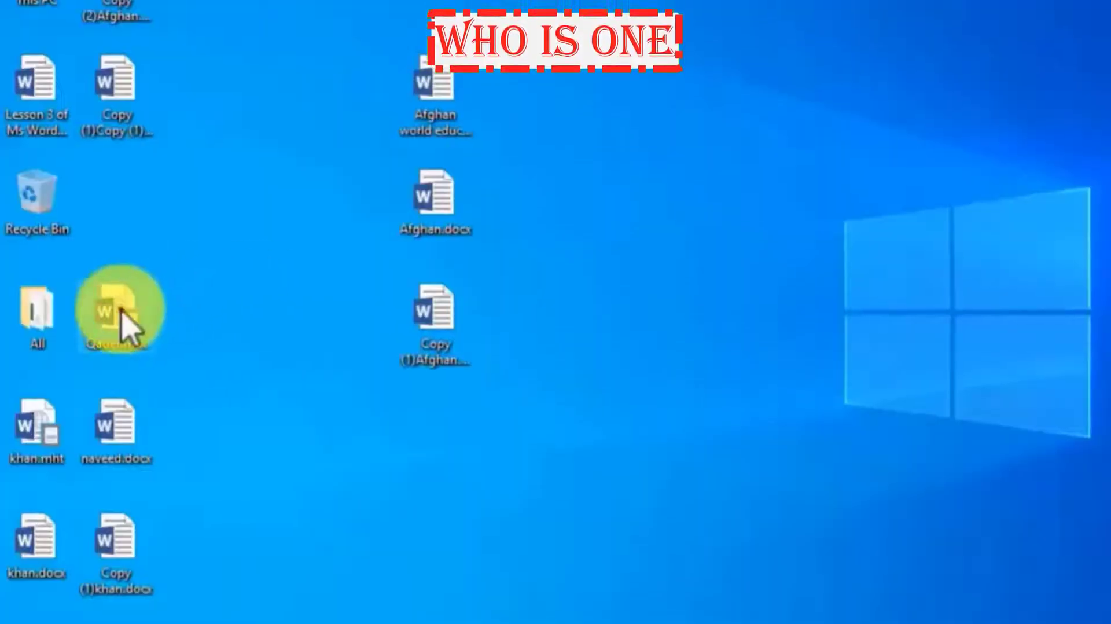
Move the saved .mht file to the empty area beside Copy (1)Afghan.docx on the desktop.
{"action": "left_click_drag", "start_coordinate": [128, 327], "coordinate": [608, 327]}
{"action": "right_click", "coordinate": [825, 287]}
{"action": "left_click", "coordinate": [897, 350]}
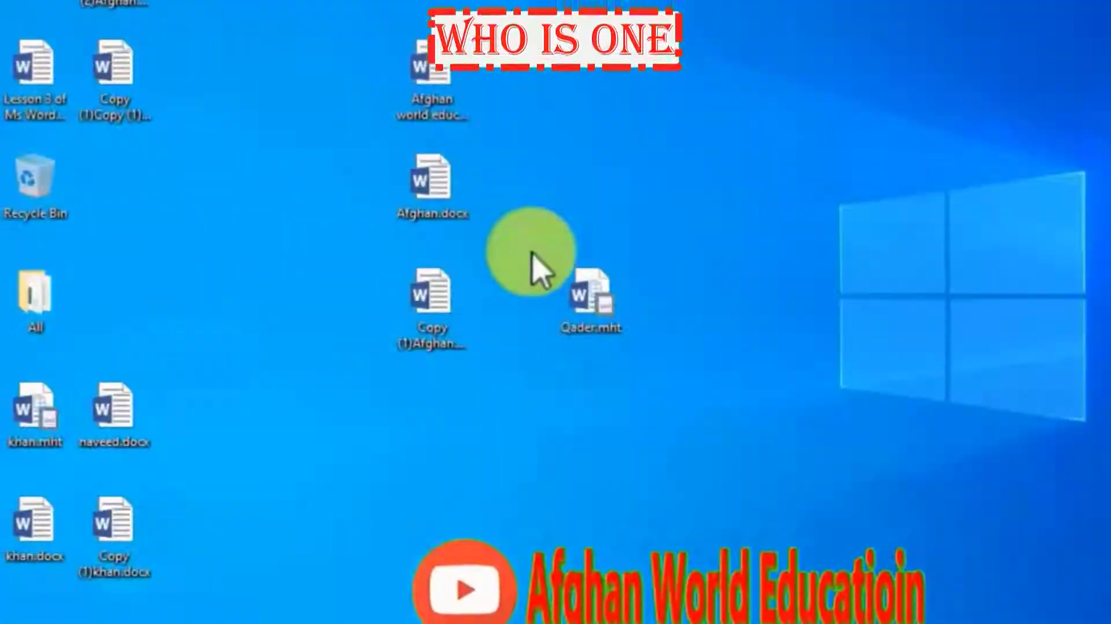
Open the moved .mht file in the browser and select text from its second paragraph into the "Save time in Word" paragraph.
{"action": "double_click", "coordinate": [590, 296]}
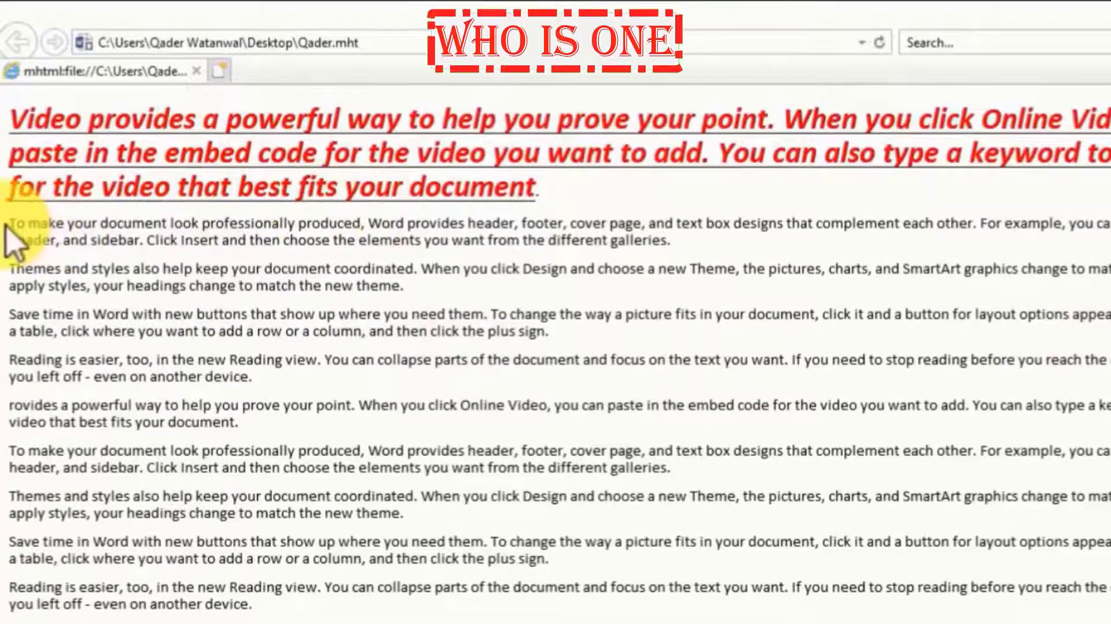
{"action": "left_click_drag", "start_coordinate": [25, 223], "coordinate": [350, 331]}
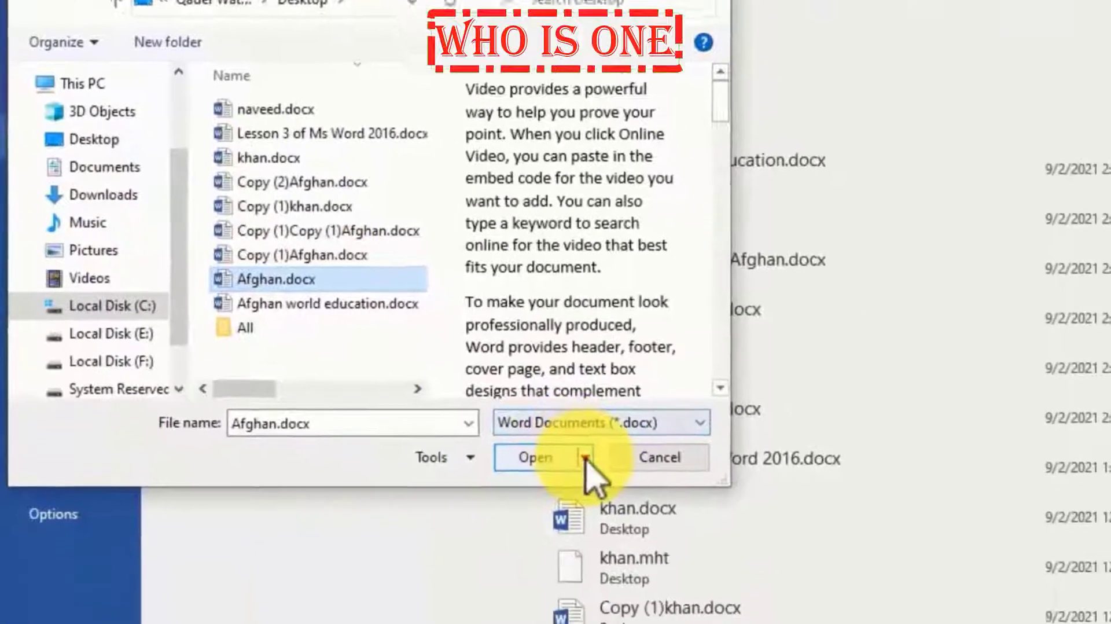
Open Afghan.docx from the Desktop in Protected View.
{"action": "left_click", "coordinate": [654, 582]}
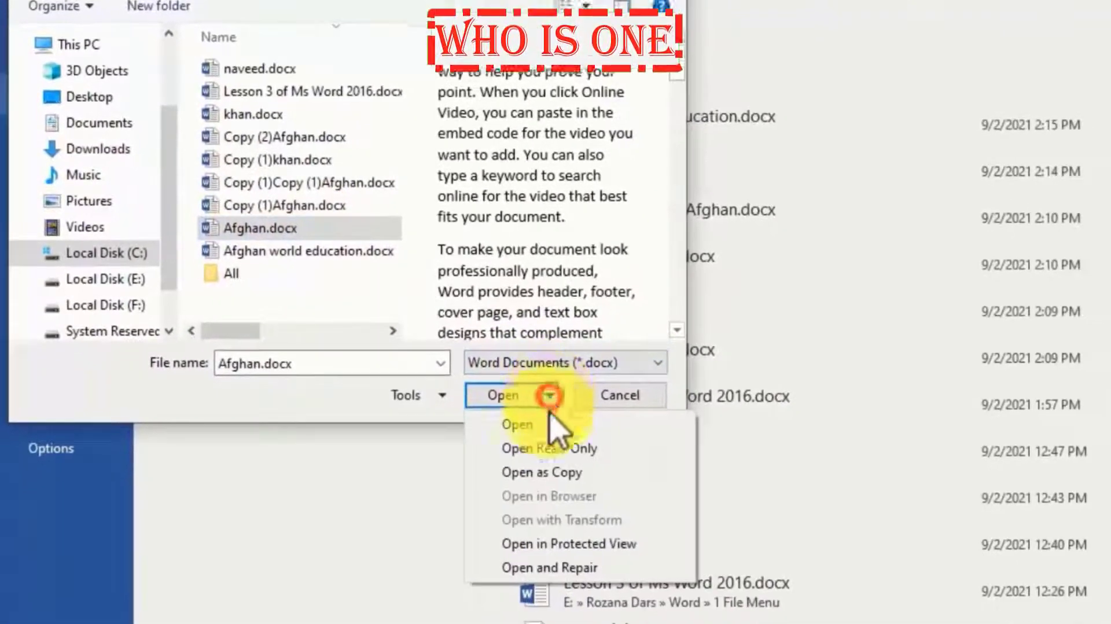
{"action": "left_click", "coordinate": [555, 545]}
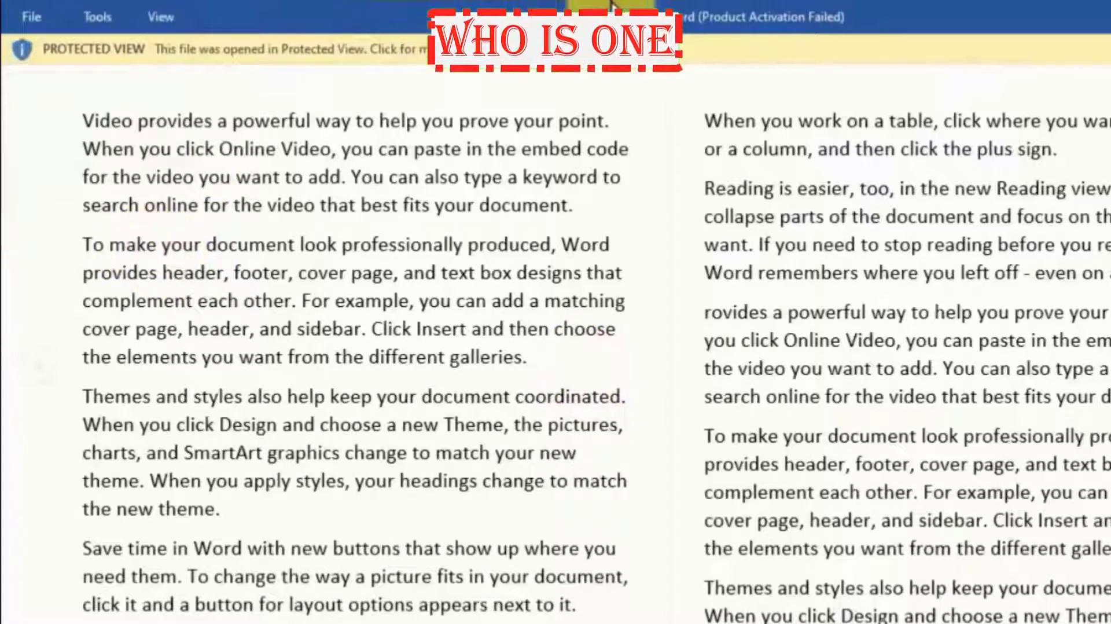
Select text from the first paragraph into the second in the protected document, and clear the selection.
{"action": "left_click_drag", "start_coordinate": [93, 119], "coordinate": [431, 314]}
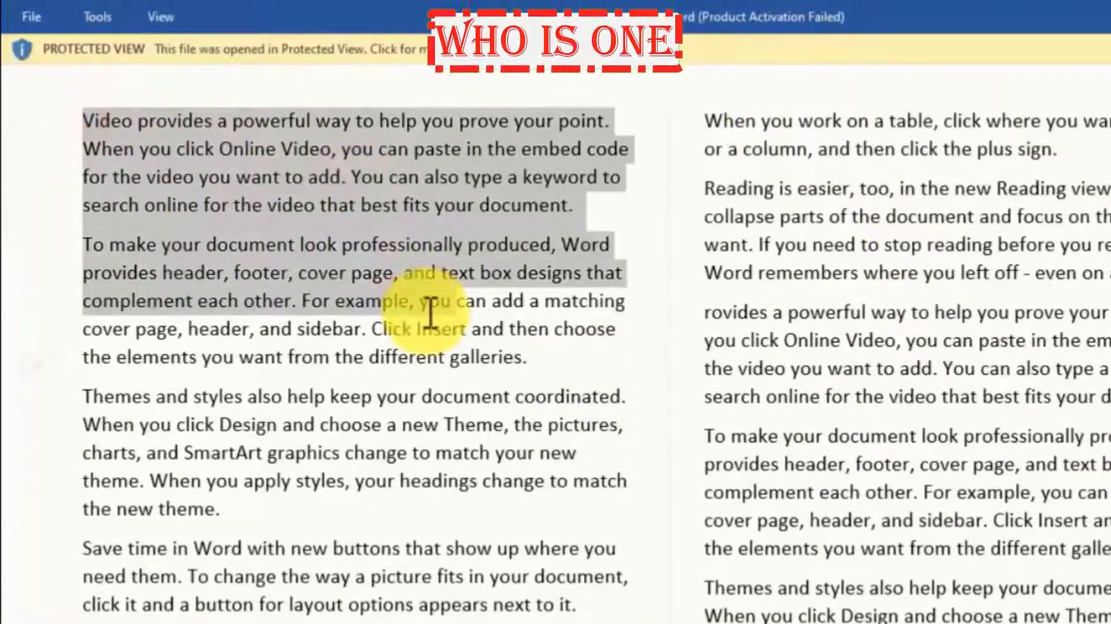
{"action": "left_click", "coordinate": [538, 358]}
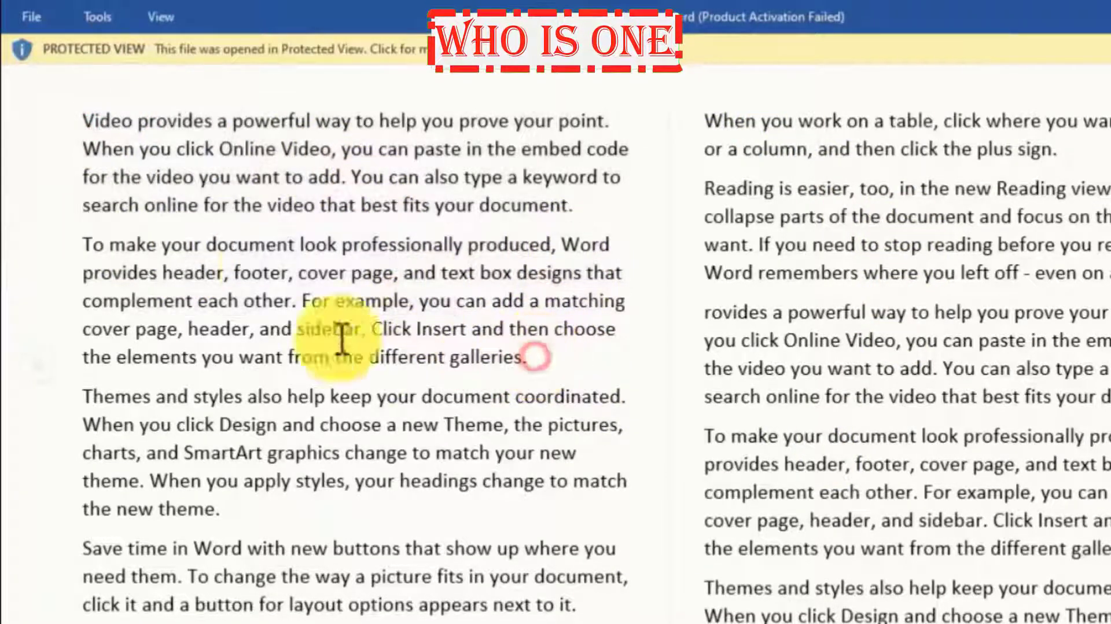
{"action": "scroll", "coordinate": [262, 180], "scroll_direction": "down", "scroll_amount": 1}
{"action": "scroll", "coordinate": [261, 184], "scroll_direction": "up", "scroll_amount": 1}
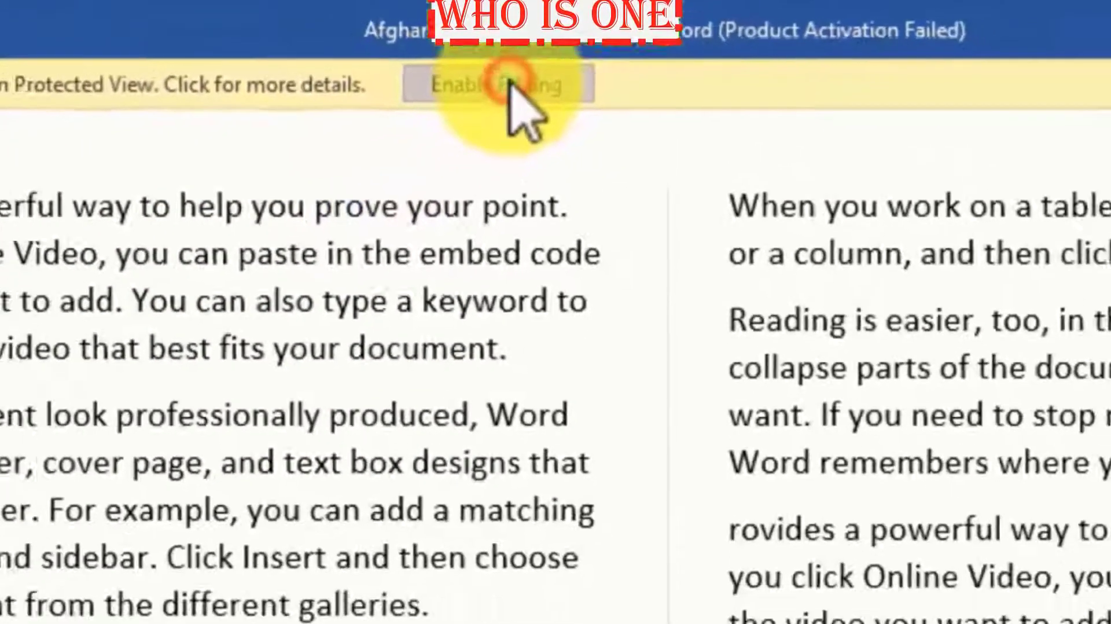
Enable editing for the protected Afghan.docx, mark the document as final, and return to its text.
{"action": "left_click", "coordinate": [468, 105]}
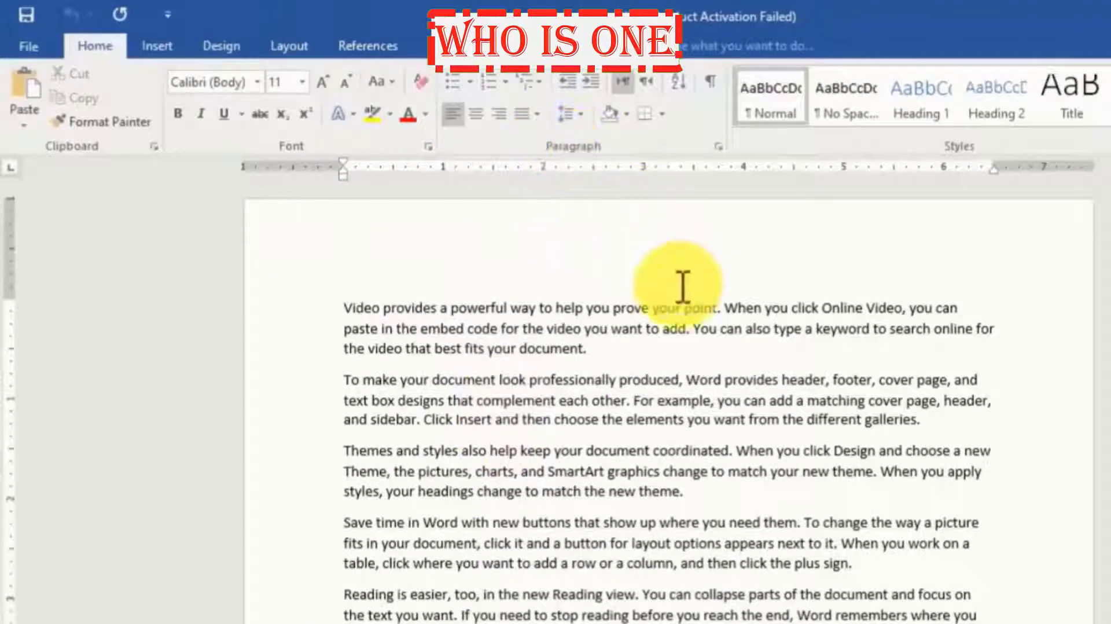
{"action": "left_click", "coordinate": [14, 45]}
{"action": "left_click", "coordinate": [222, 238]}
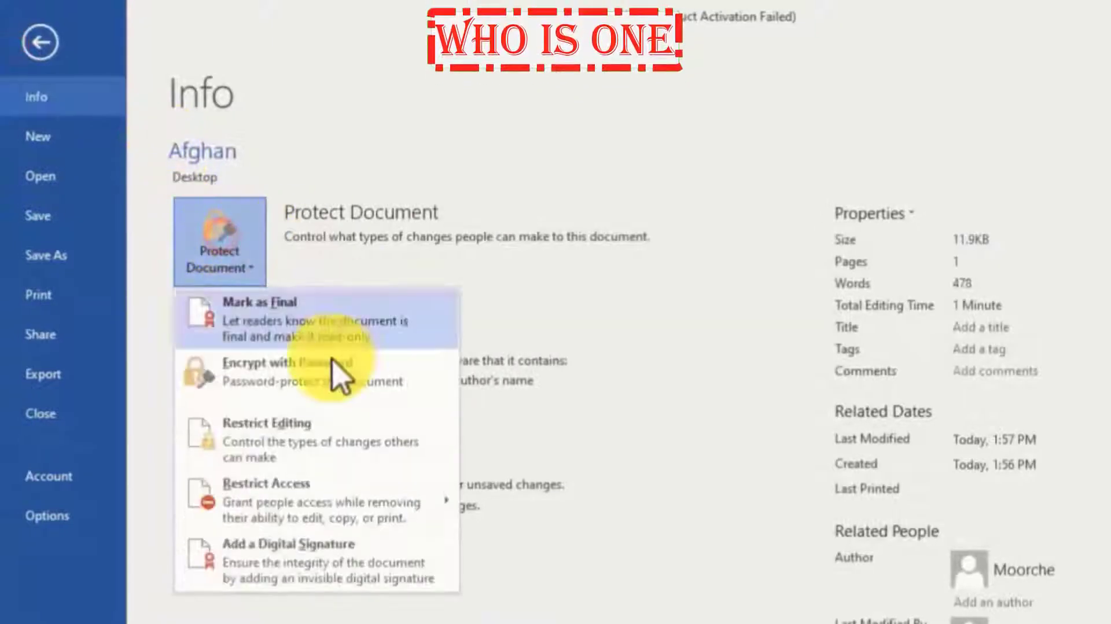
{"action": "left_click", "coordinate": [249, 307]}
{"action": "left_click", "coordinate": [40, 41]}
{"action": "scroll", "coordinate": [627, 268], "scroll_direction": "down", "scroll_amount": 5}
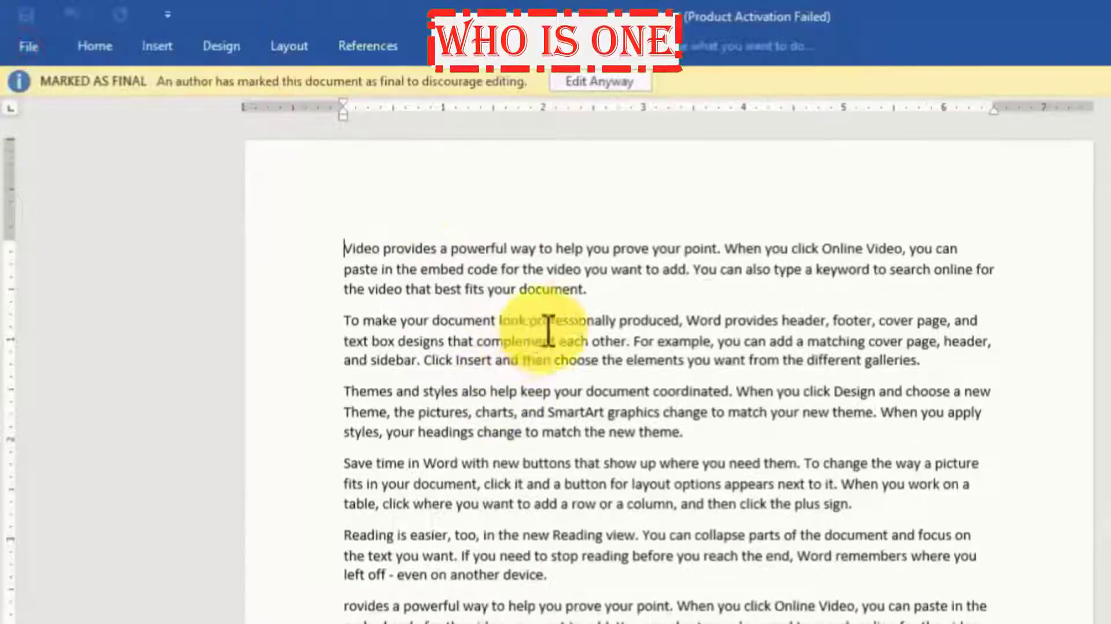
{"action": "scroll", "coordinate": [584, 240], "scroll_direction": "up", "scroll_amount": 2}
{"action": "scroll", "coordinate": [584, 240], "scroll_direction": "up", "scroll_amount": 1}
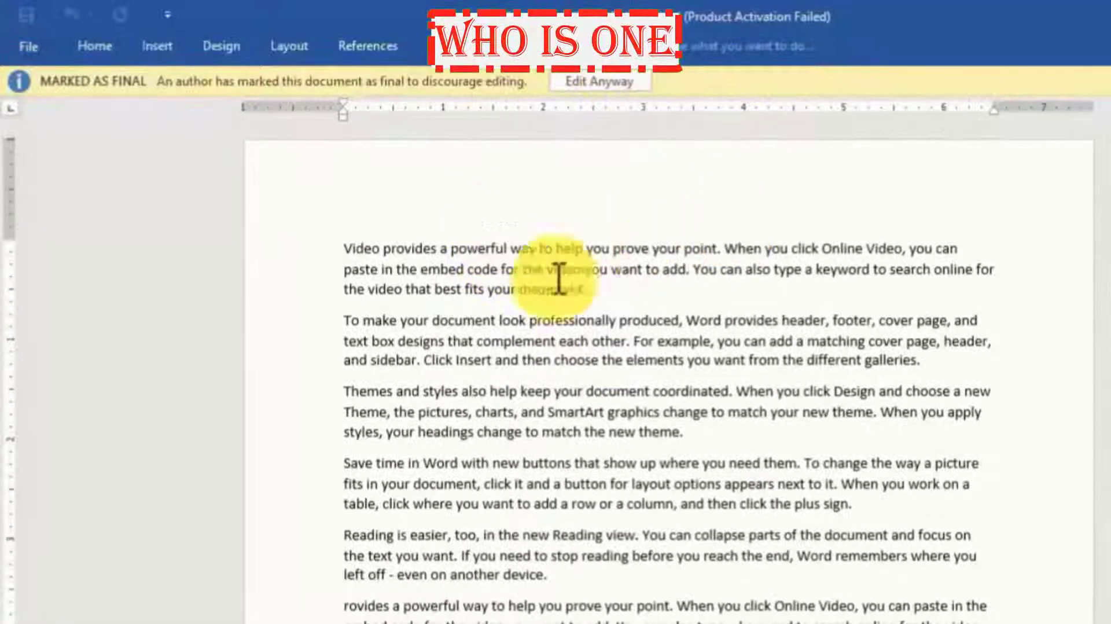
{"action": "scroll", "coordinate": [404, 228], "scroll_direction": "down", "scroll_amount": 2}
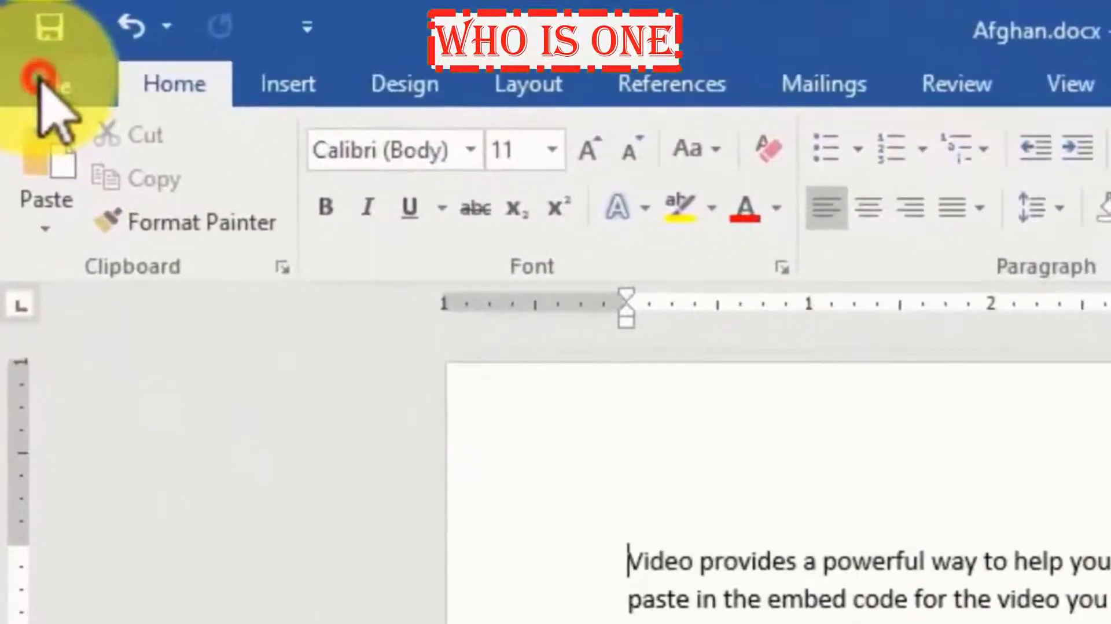
Open Afghan.docx from the Desktop with the Open and Repair option.
{"action": "left_click", "coordinate": [38, 78]}
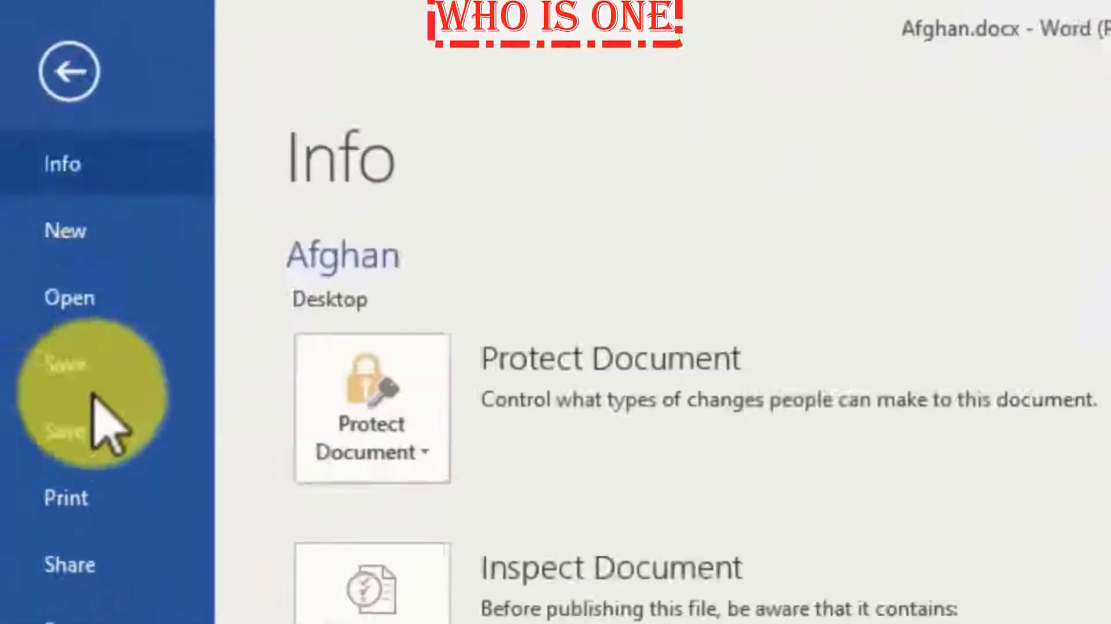
{"action": "left_click", "coordinate": [47, 204]}
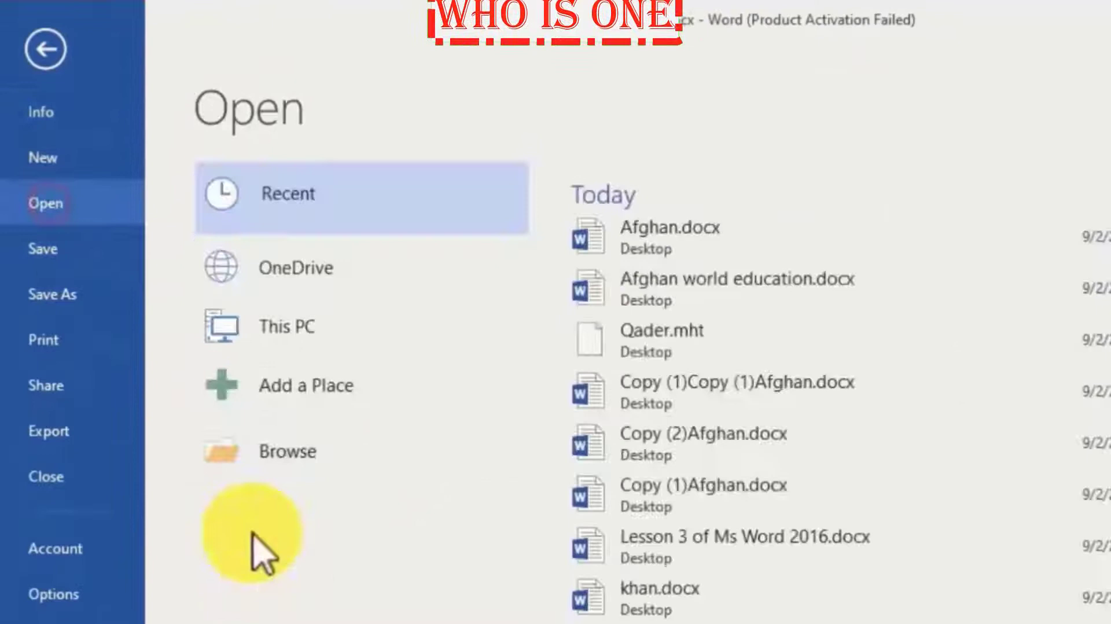
{"action": "left_click", "coordinate": [255, 453]}
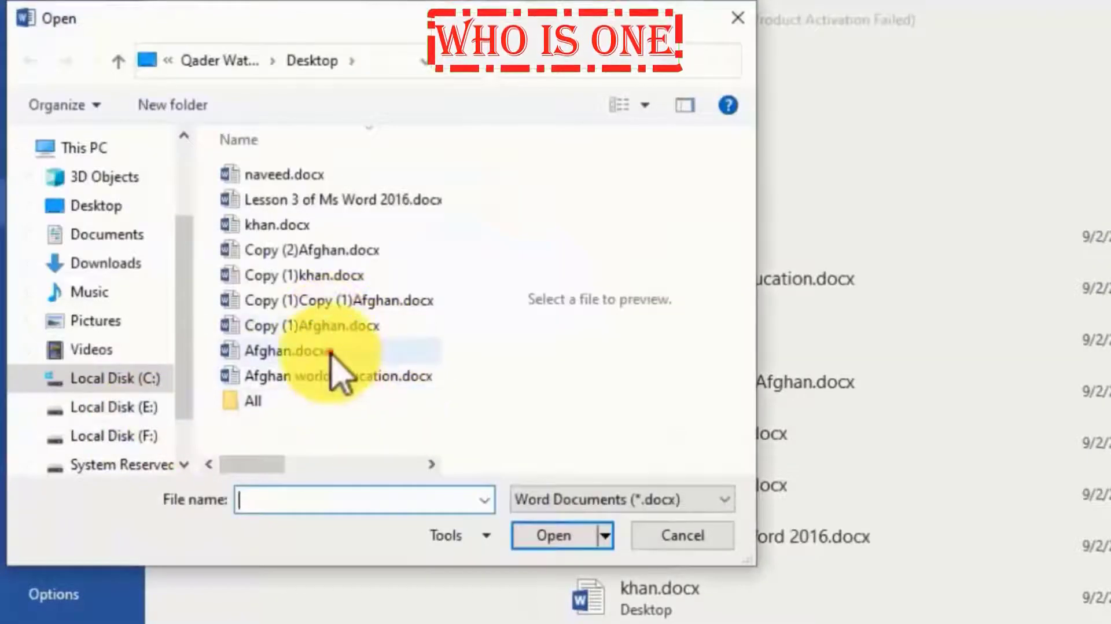
{"action": "left_click", "coordinate": [605, 535]}
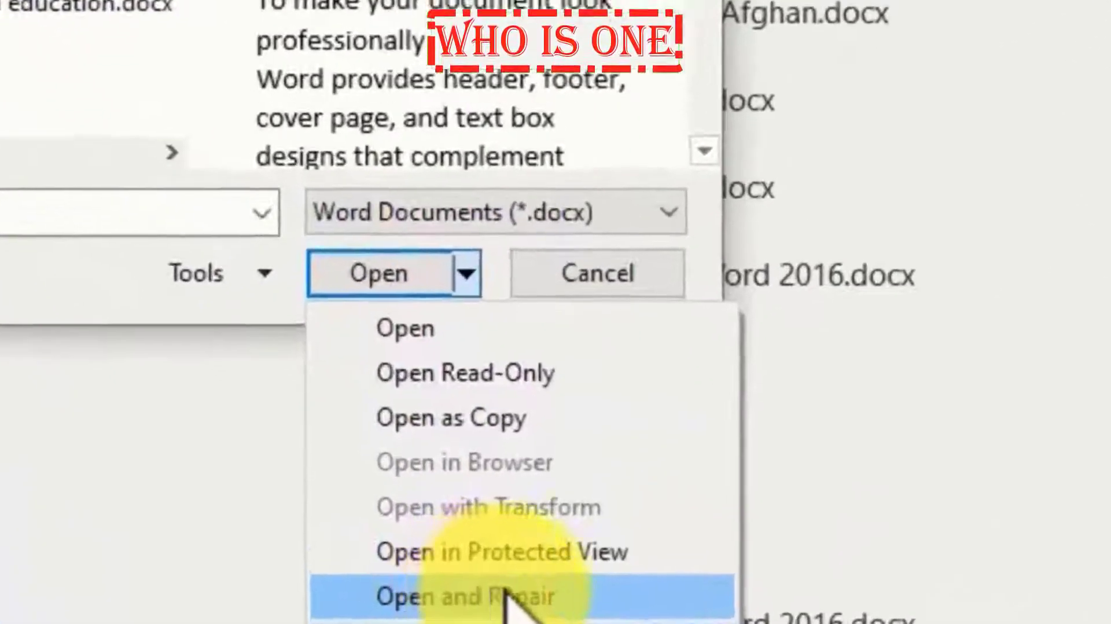
{"action": "left_click", "coordinate": [528, 614]}
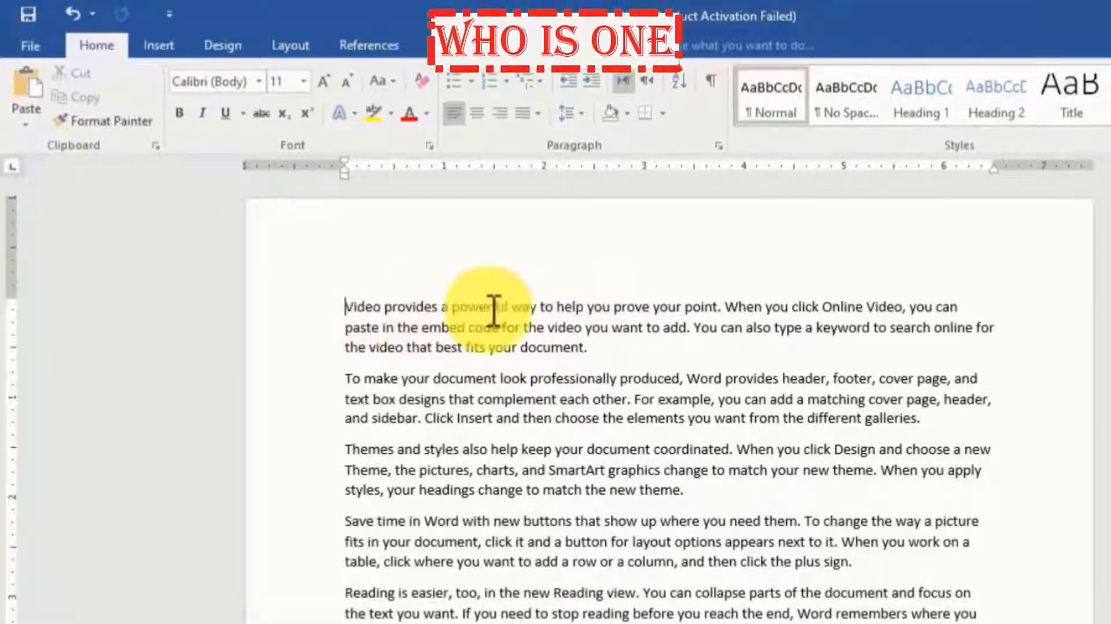
Select text from the first paragraph into the "Save time in Word" paragraph of the repaired document, and clear the selection.
{"action": "scroll", "coordinate": [431, 332], "scroll_direction": "down", "scroll_amount": 1}
{"action": "scroll", "coordinate": [397, 334], "scroll_direction": "up", "scroll_amount": 1}
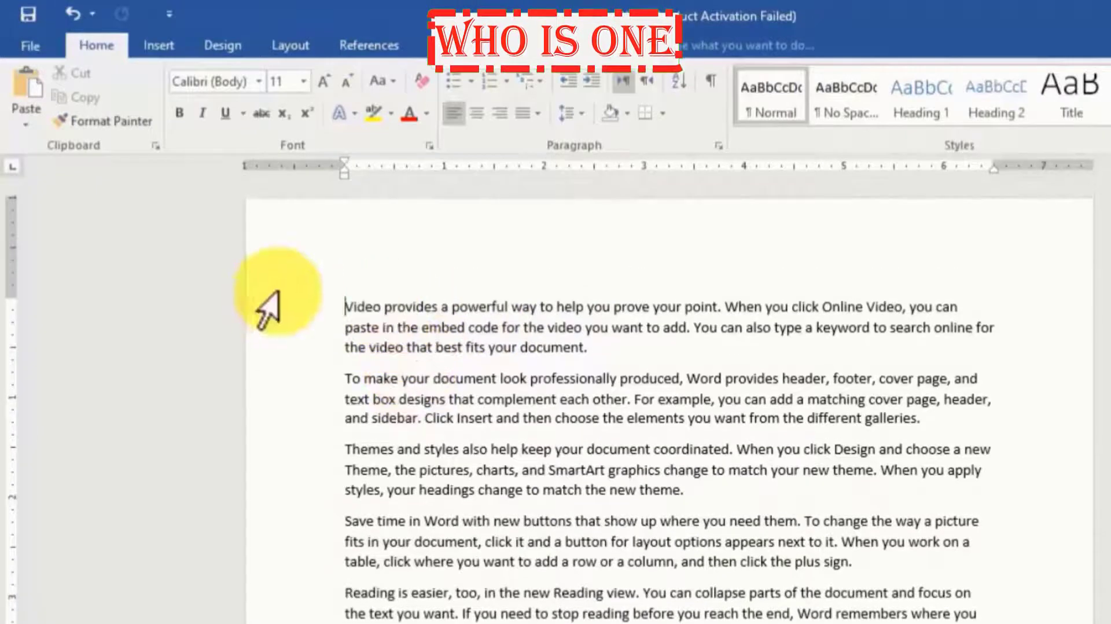
{"action": "scroll", "coordinate": [422, 293], "scroll_direction": "down", "scroll_amount": 1}
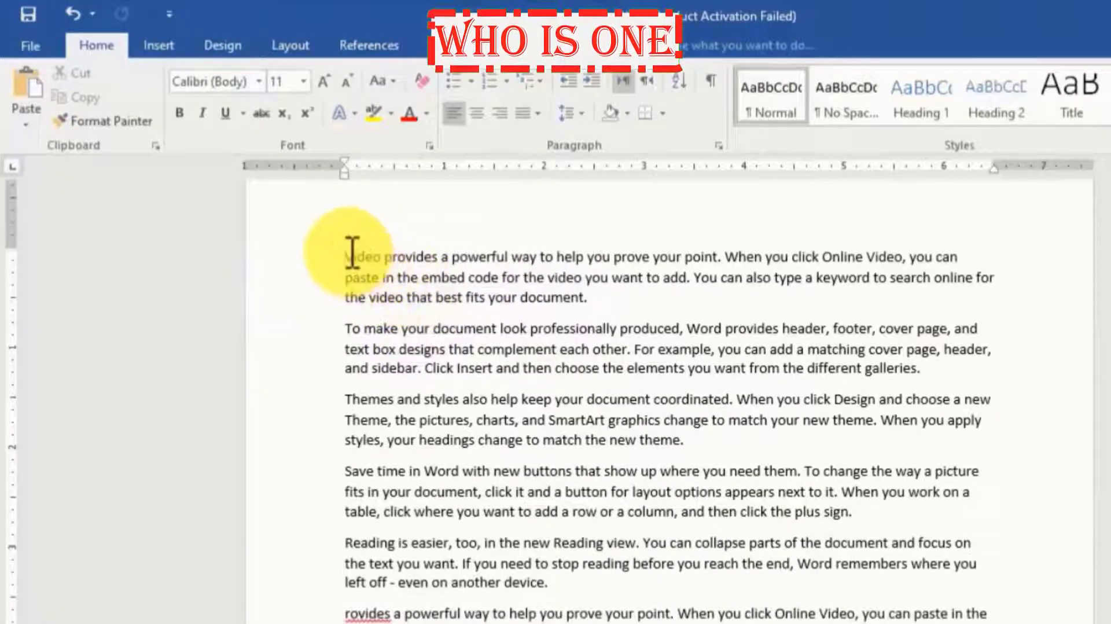
{"action": "left_click_drag", "start_coordinate": [346, 255], "coordinate": [477, 469]}
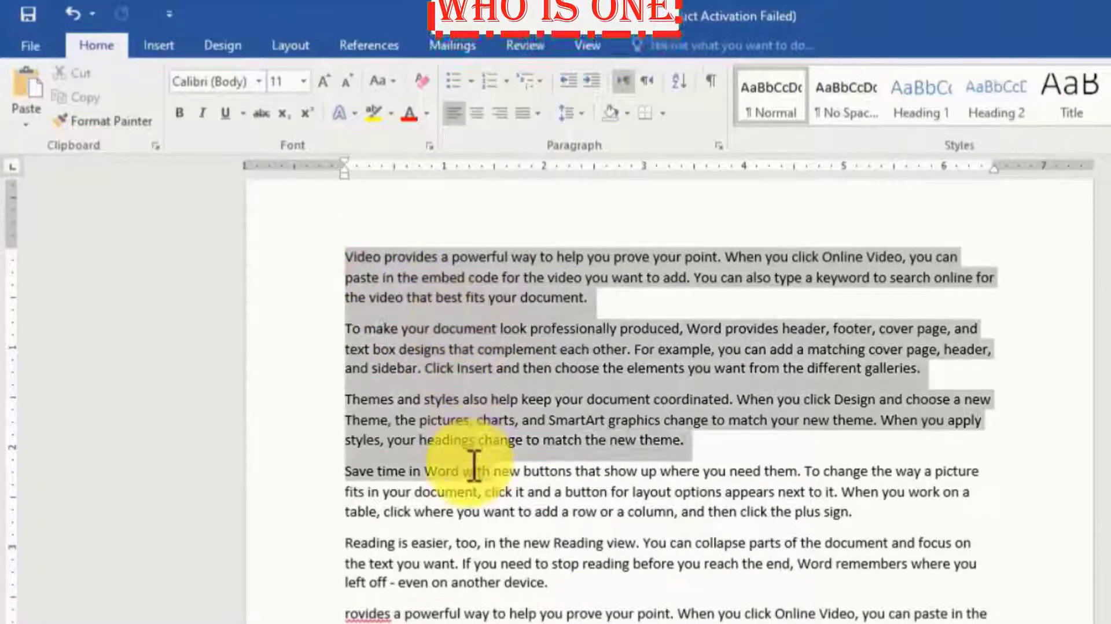
{"action": "scroll", "coordinate": [489, 286], "scroll_direction": "up", "scroll_amount": 1}
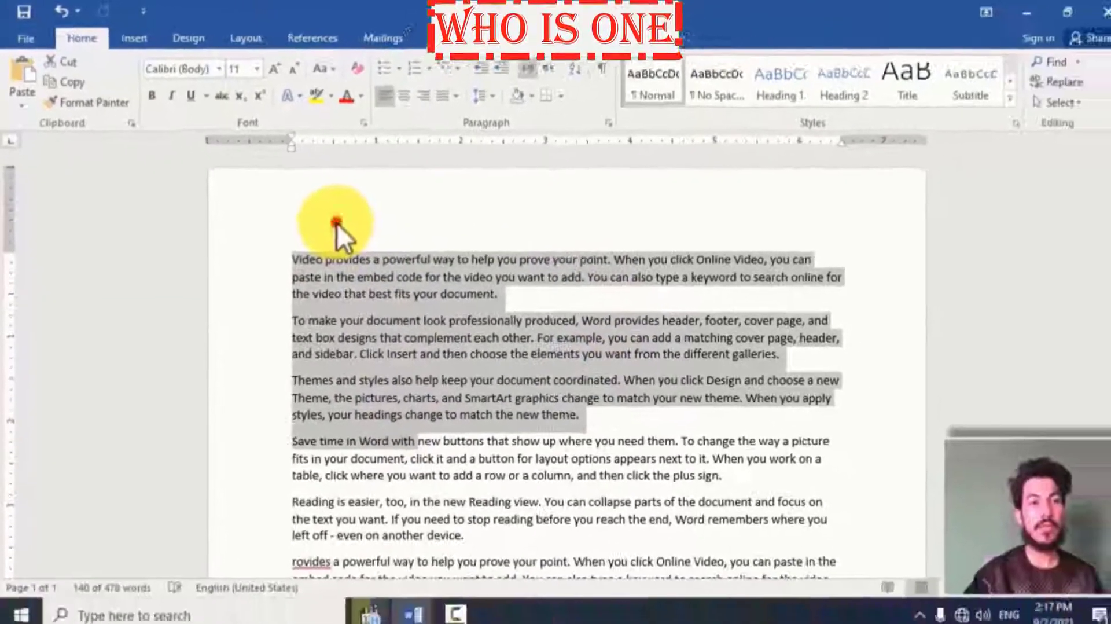
{"action": "left_click", "coordinate": [381, 267]}
Browse for a document to open and filter the Desktop files by the name pattern a*.
{"action": "left_click", "coordinate": [27, 44]}
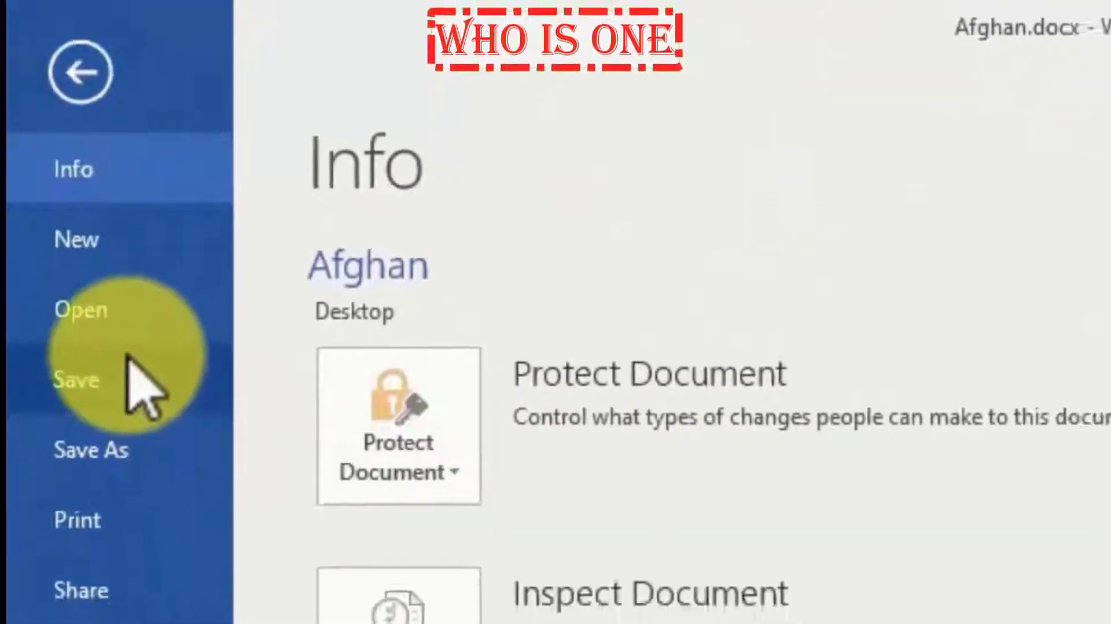
{"action": "left_click", "coordinate": [85, 328]}
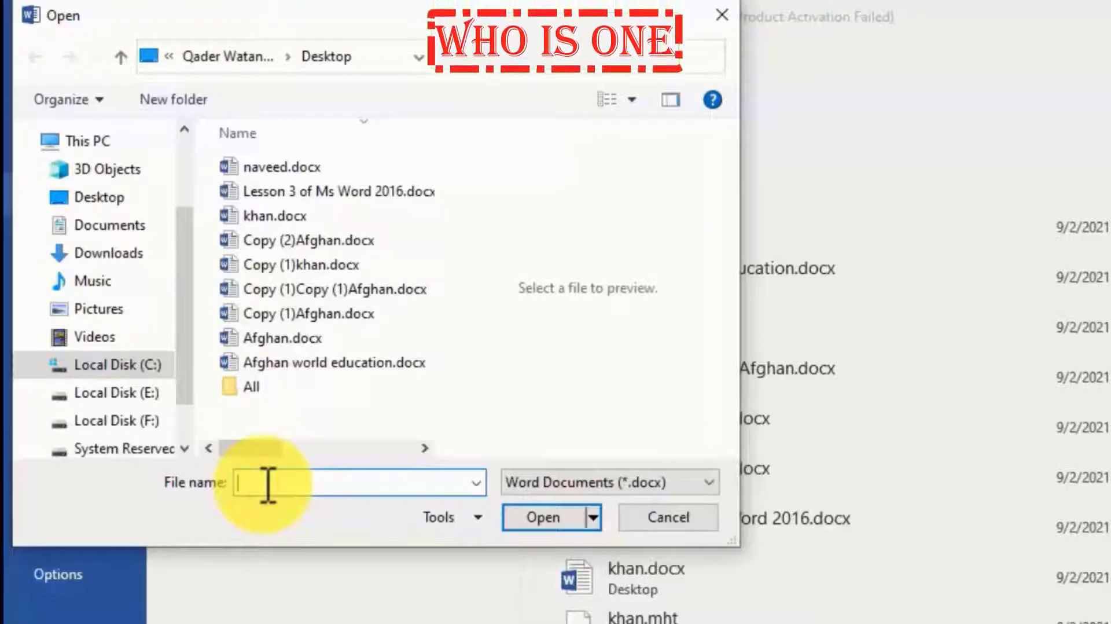
{"action": "type", "text": "a"}
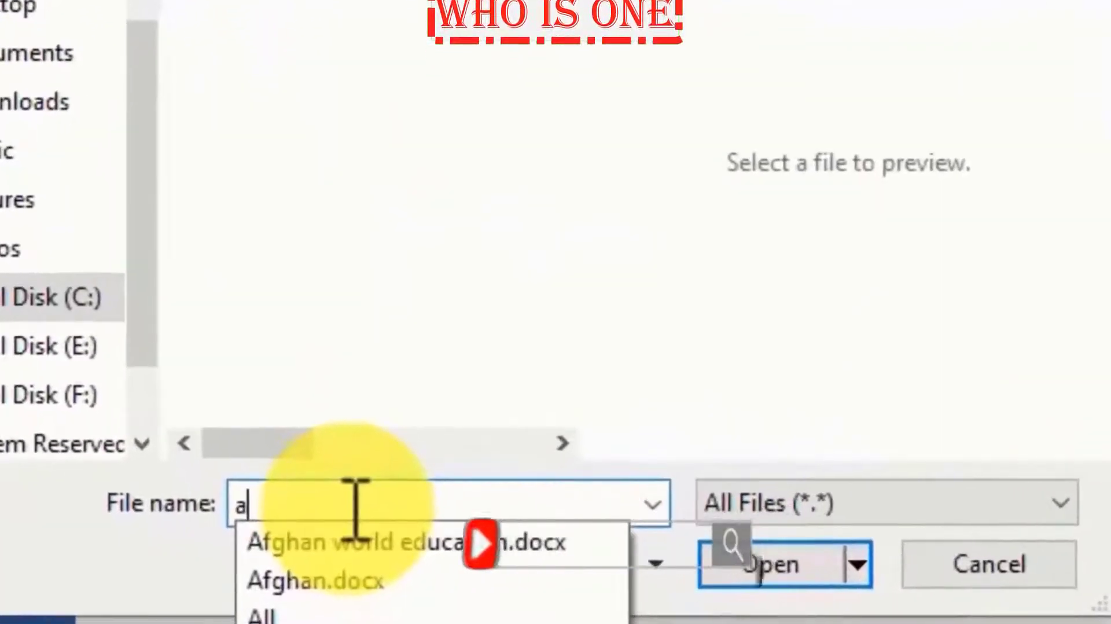
{"action": "type", "text": "*"}
{"action": "key", "text": "Return"}
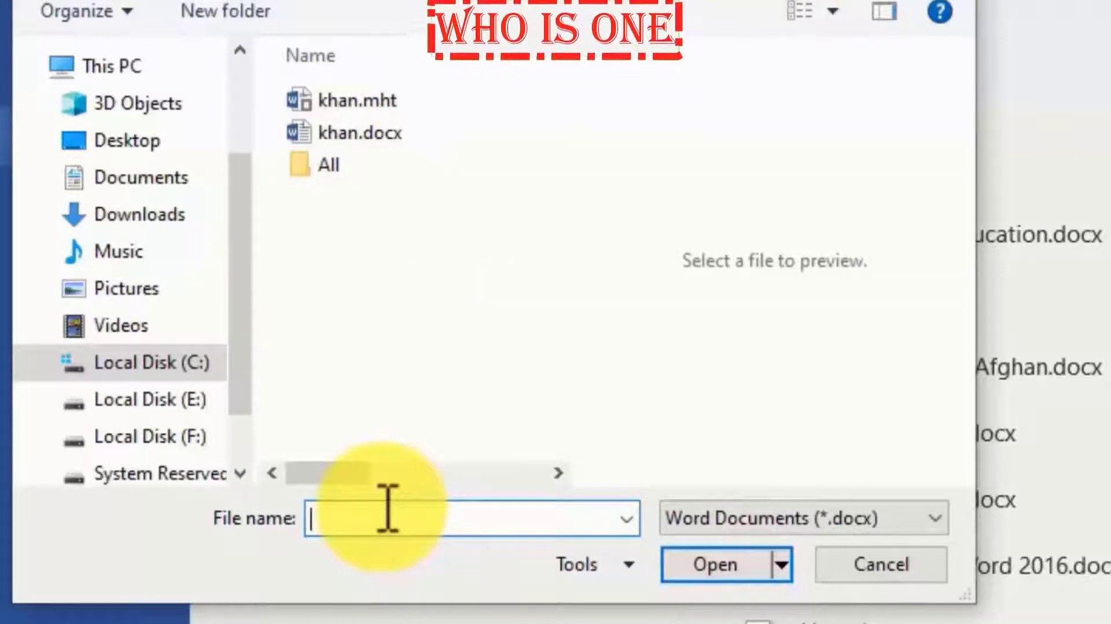
Filter the Desktop files by the name pattern n*, and by Q*r.
{"action": "type", "text": "n"}
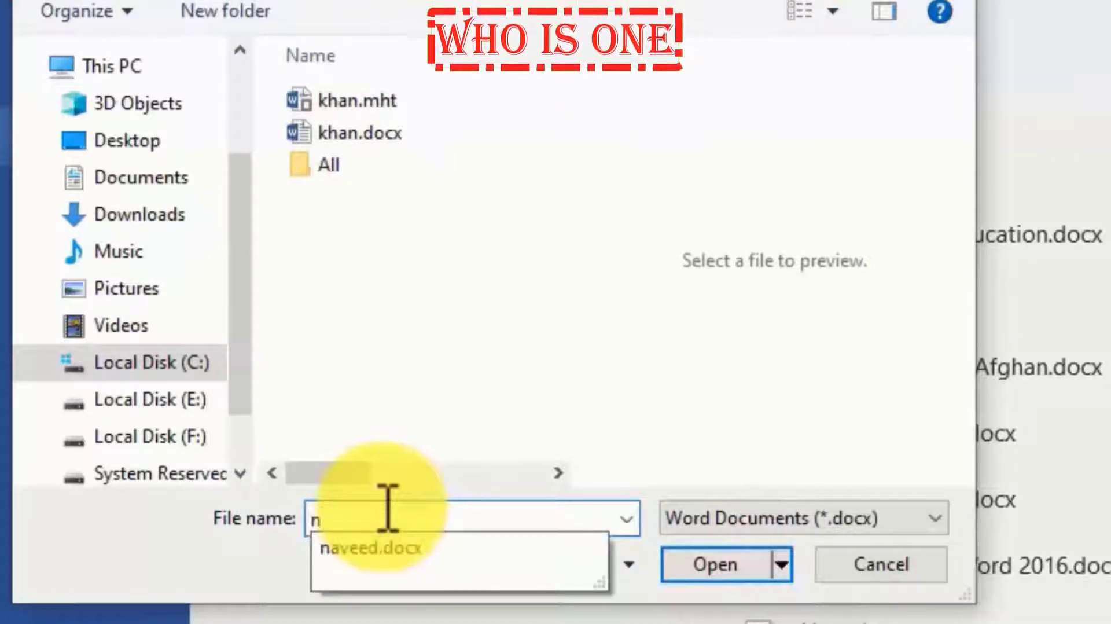
{"action": "type", "text": "*"}
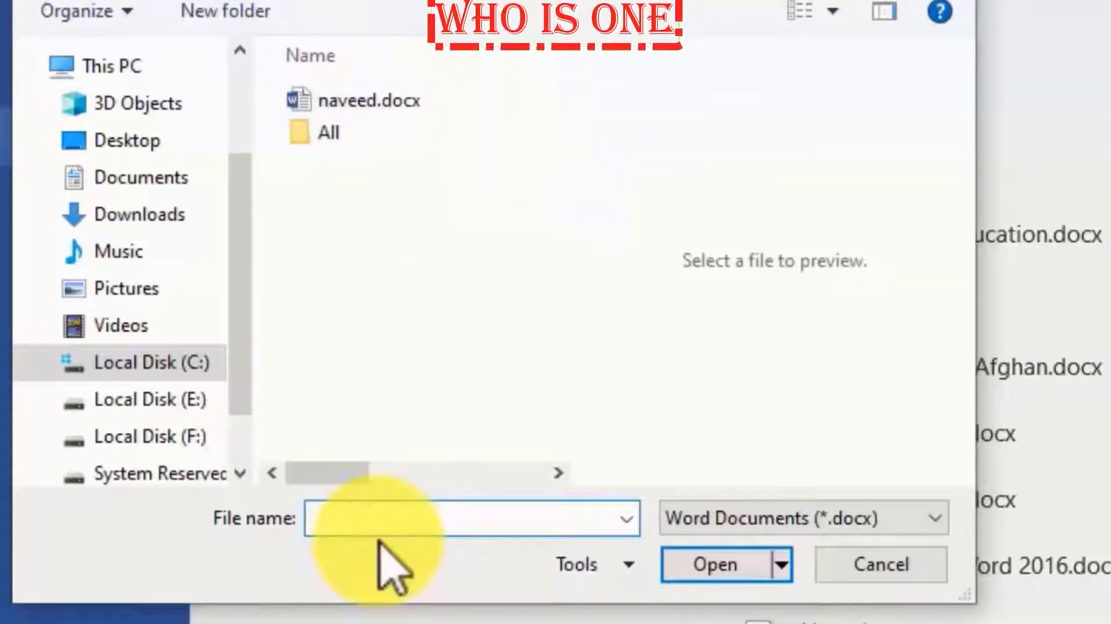
{"action": "type", "text": "Q"}
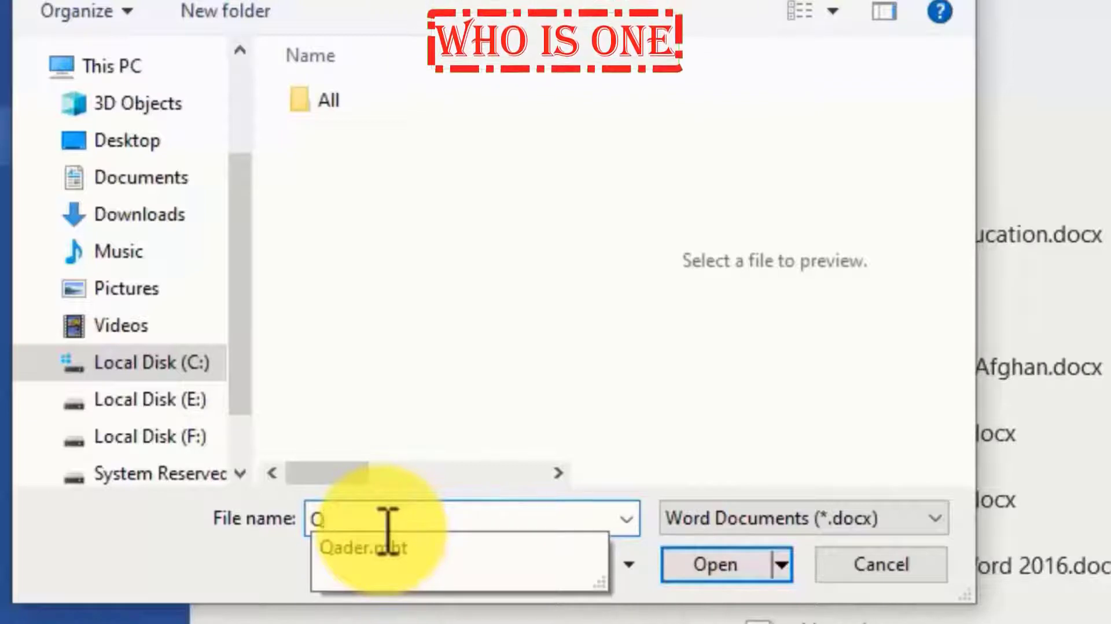
{"action": "type", "text": "'"}
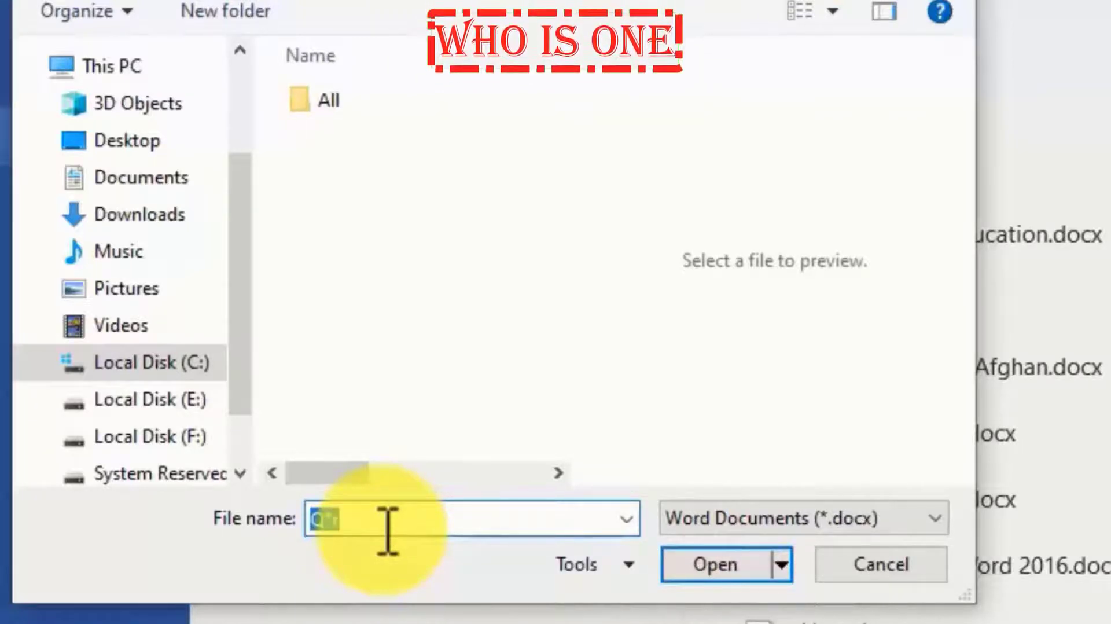
Set the file type filter to All Files (*.*) and review the listed files and available file types.
{"action": "left_click", "coordinate": [935, 519]}
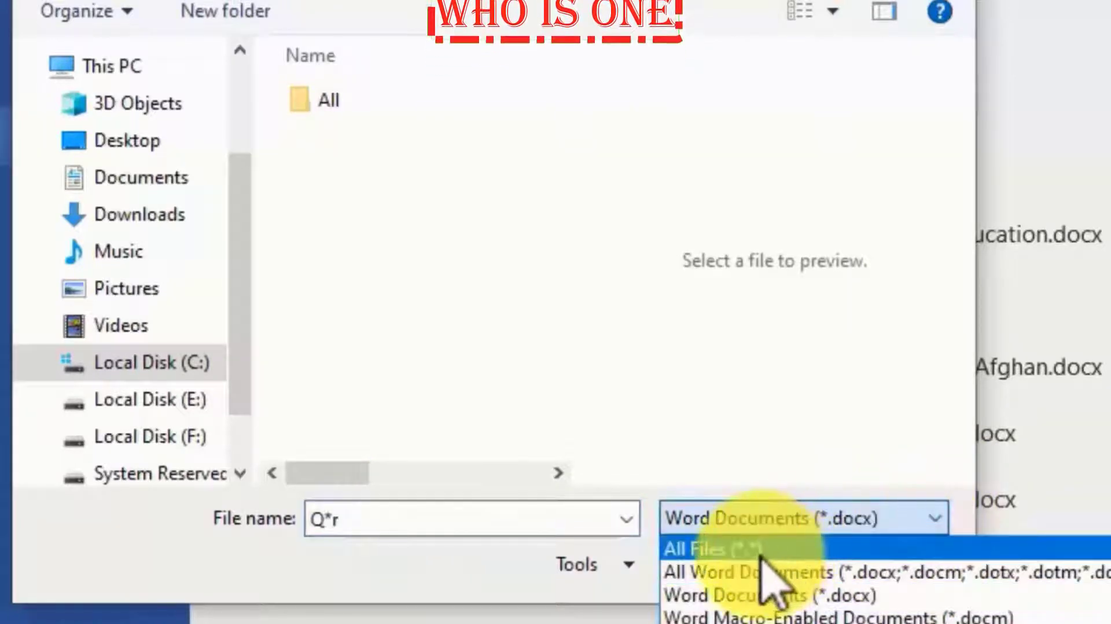
{"action": "left_click", "coordinate": [732, 549]}
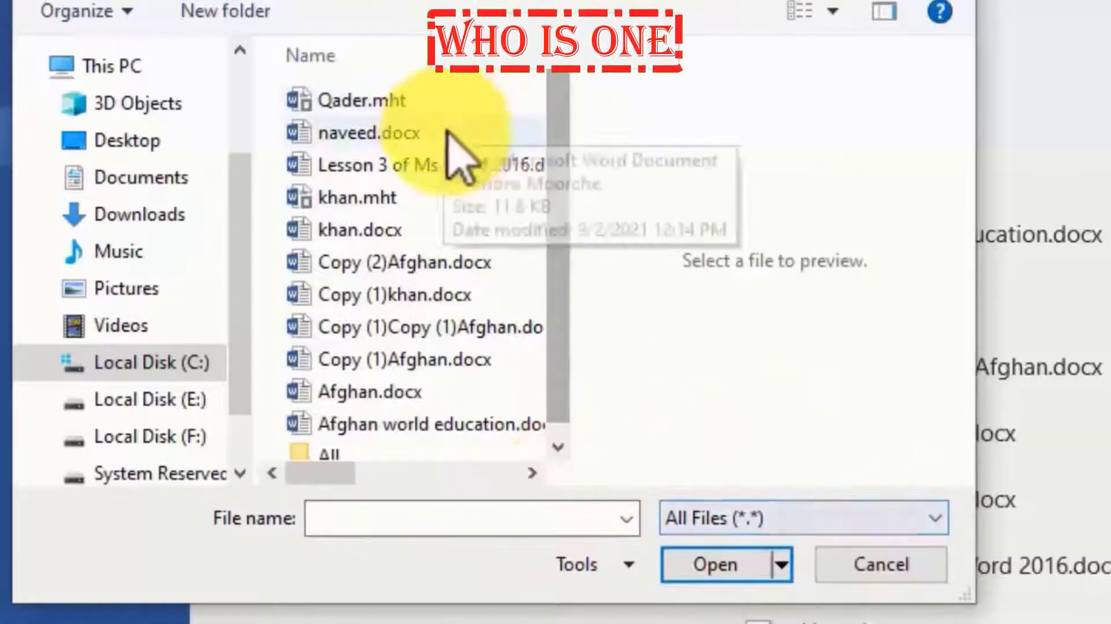
{"action": "left_click_drag", "start_coordinate": [557, 251], "coordinate": [439, 106]}
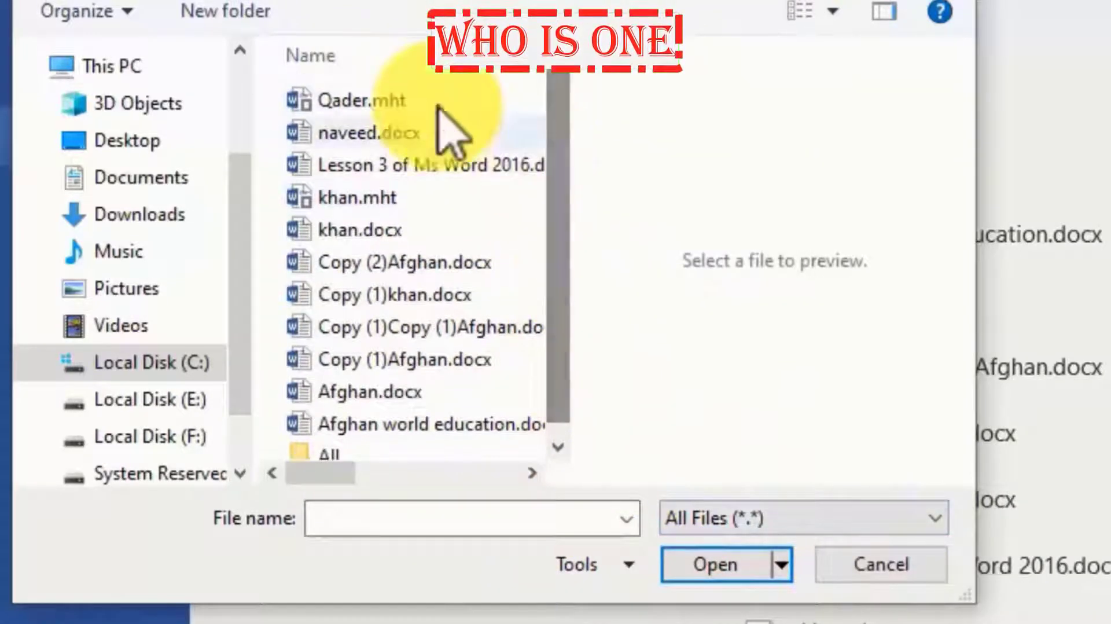
{"action": "scroll", "coordinate": [526, 354], "scroll_direction": "down", "scroll_amount": 1}
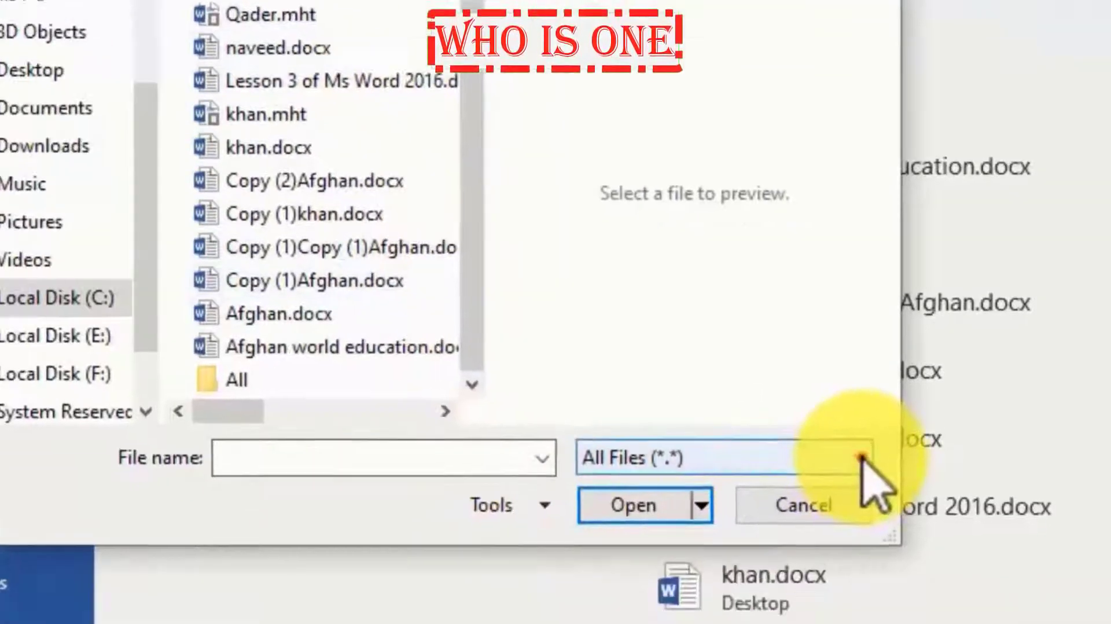
{"action": "left_click", "coordinate": [934, 518]}
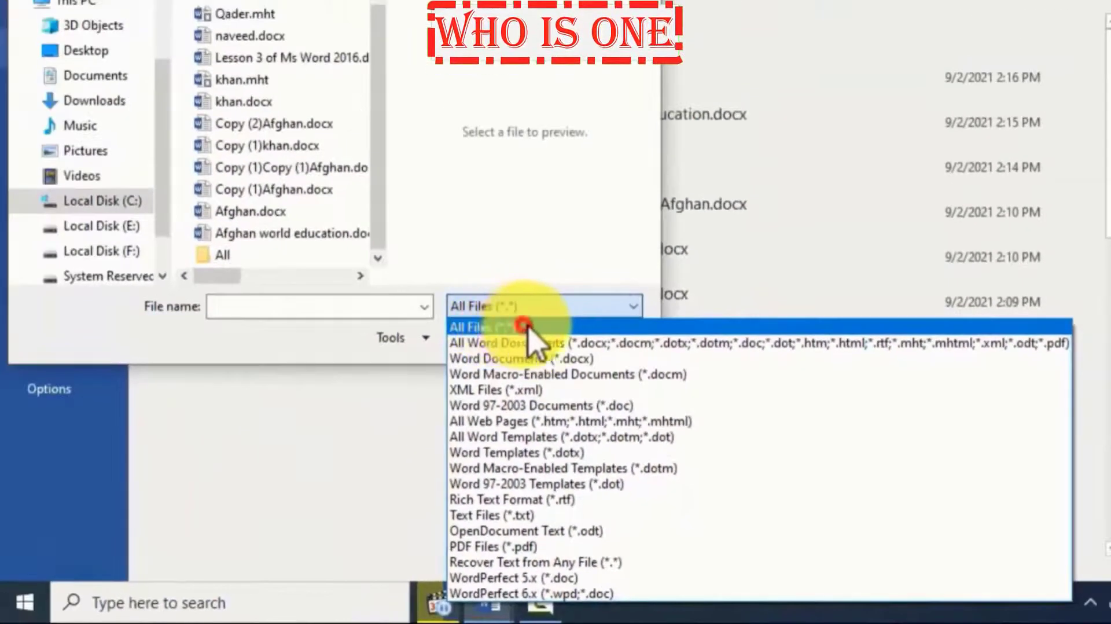
{"action": "left_click", "coordinate": [523, 328]}
Filter the Desktop files of all types by the name pattern a*.
{"action": "left_click", "coordinate": [334, 304]}
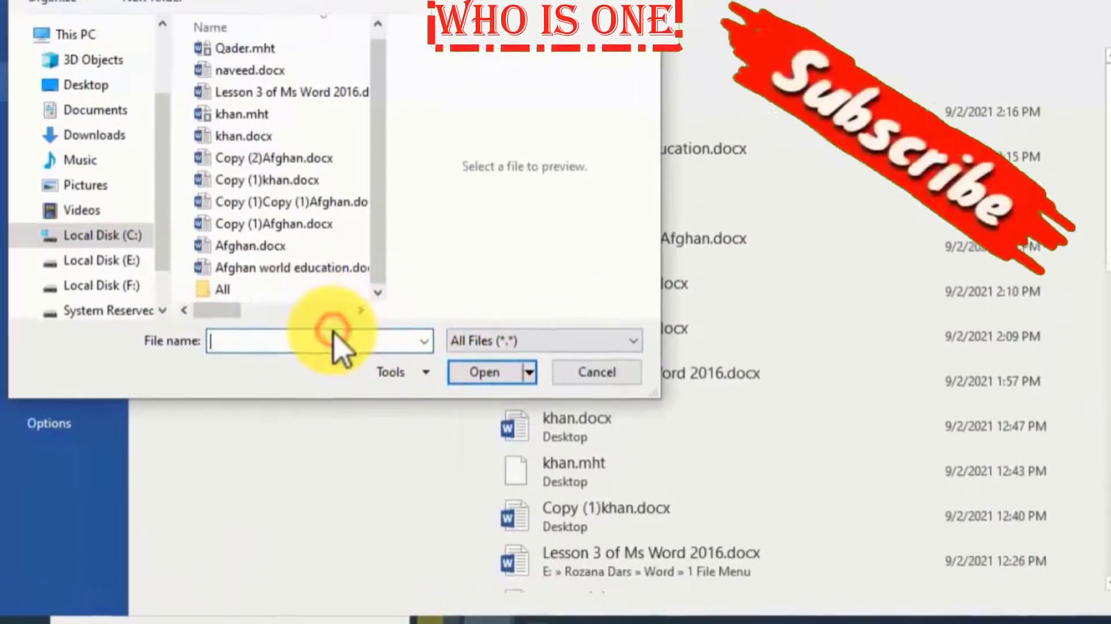
{"action": "type", "text": "a*"}
{"action": "key", "text": "Return"}
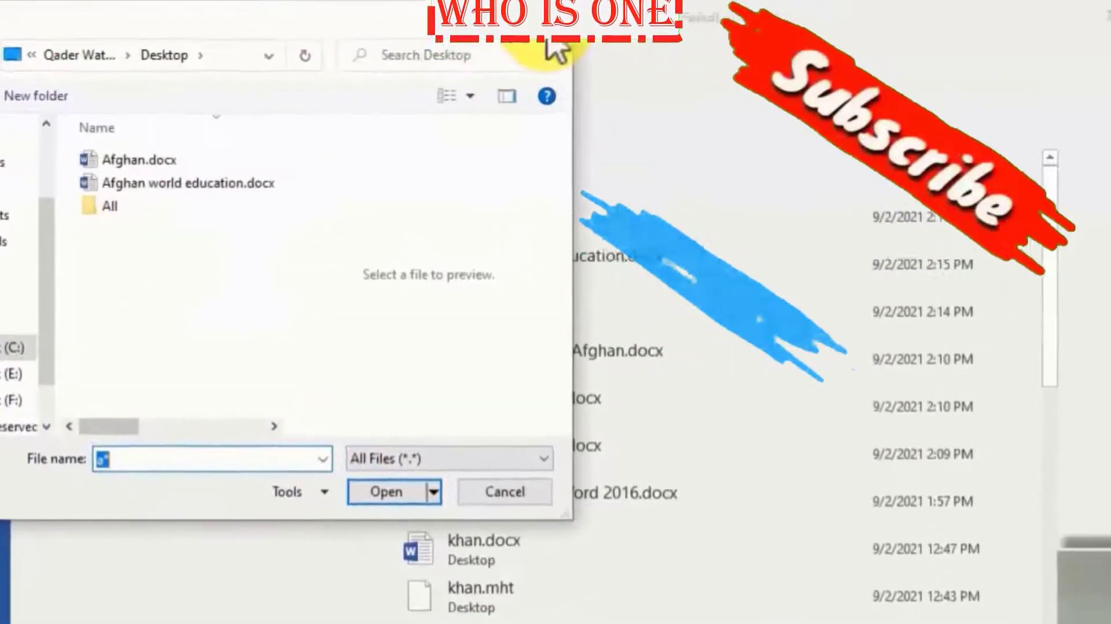
Leave the file browser and look through the pages of Afghan world education.docx.
{"action": "left_click", "coordinate": [260, 26]}
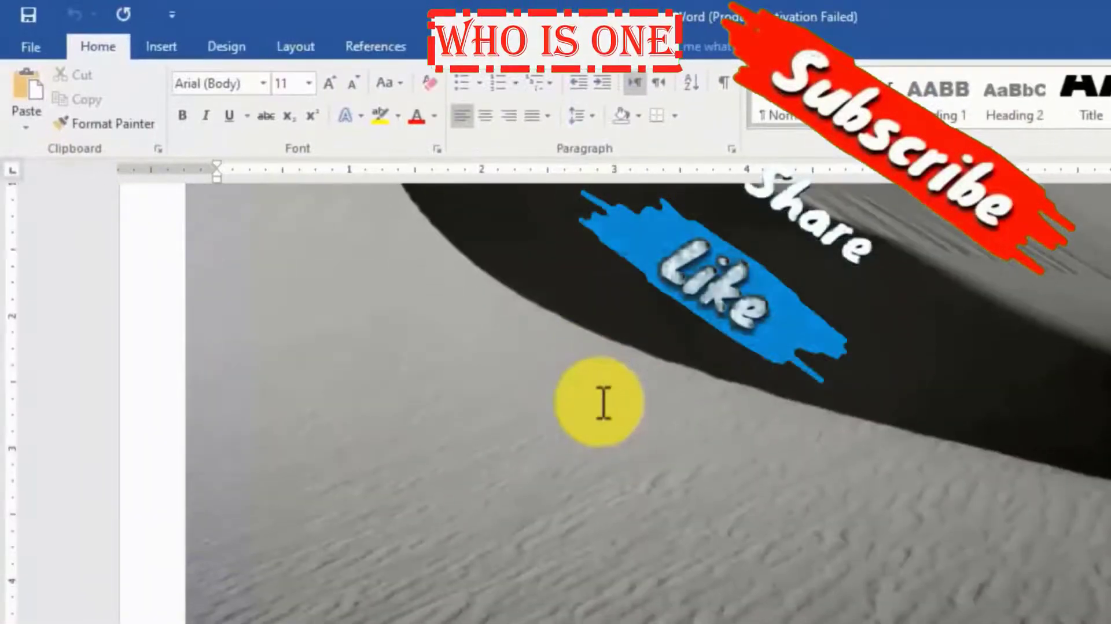
{"action": "scroll", "coordinate": [603, 402], "scroll_direction": "down", "scroll_amount": 10}
{"action": "scroll", "coordinate": [593, 398], "scroll_direction": "down", "scroll_amount": 11}
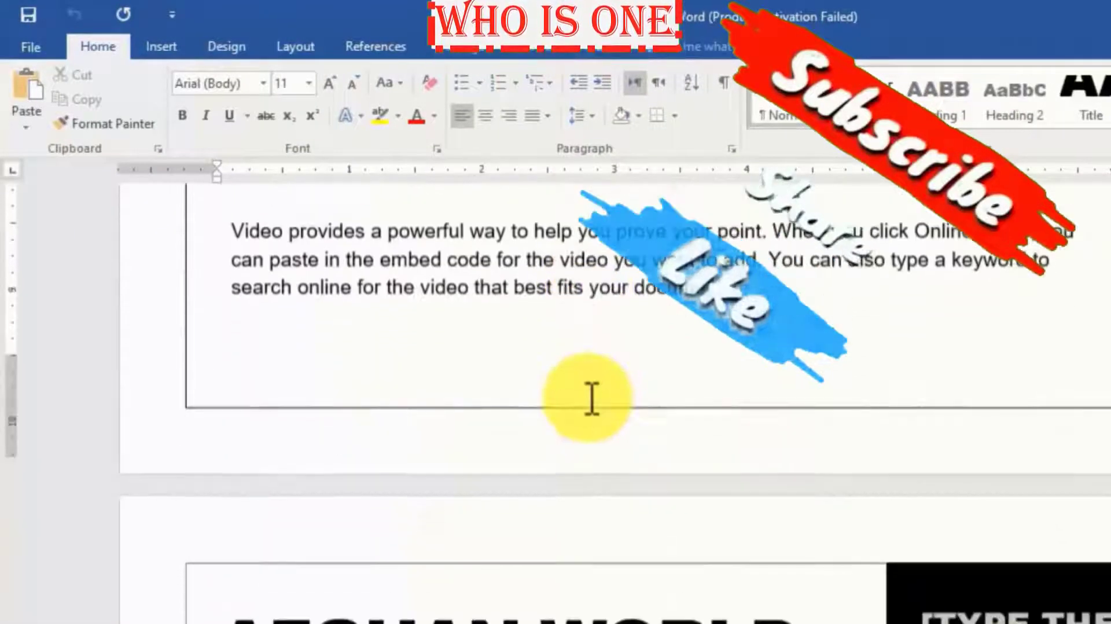
{"action": "scroll", "coordinate": [590, 384], "scroll_direction": "up", "scroll_amount": 6}
{"action": "scroll", "coordinate": [580, 346], "scroll_direction": "up", "scroll_amount": 5}
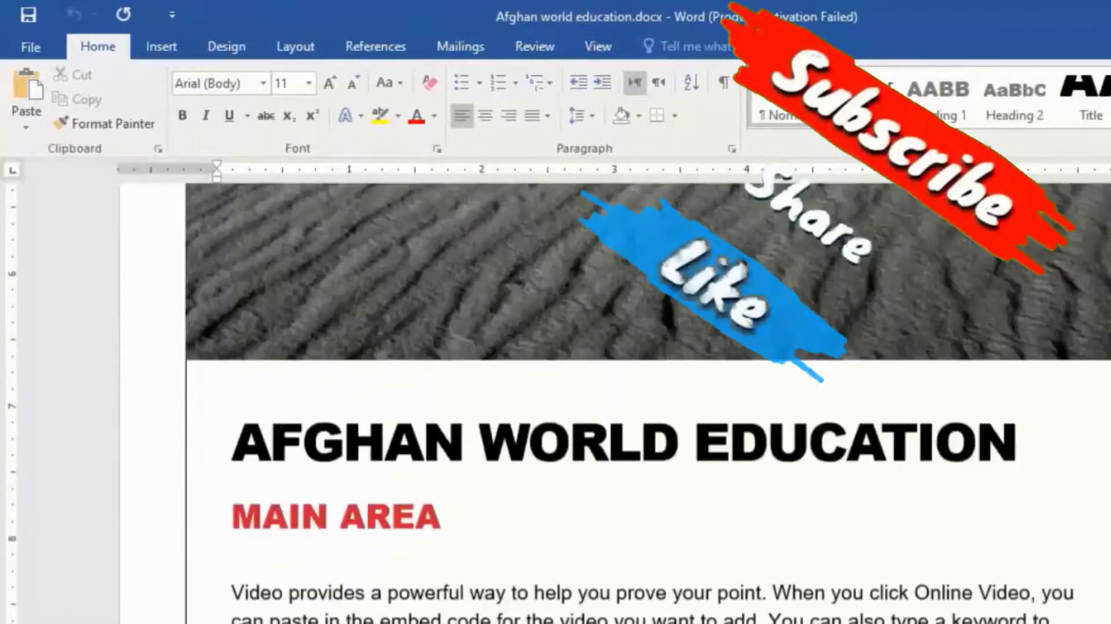